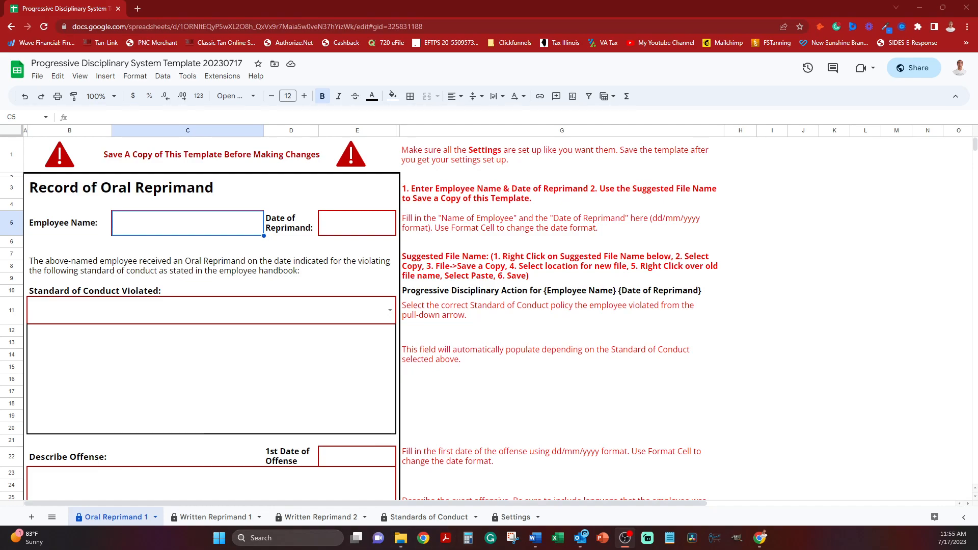
Look through the Written Reprimand 1, Written Reprimand 2, Standards of Conduct and Settings sheets of the template.
click(216, 517)
click(321, 517)
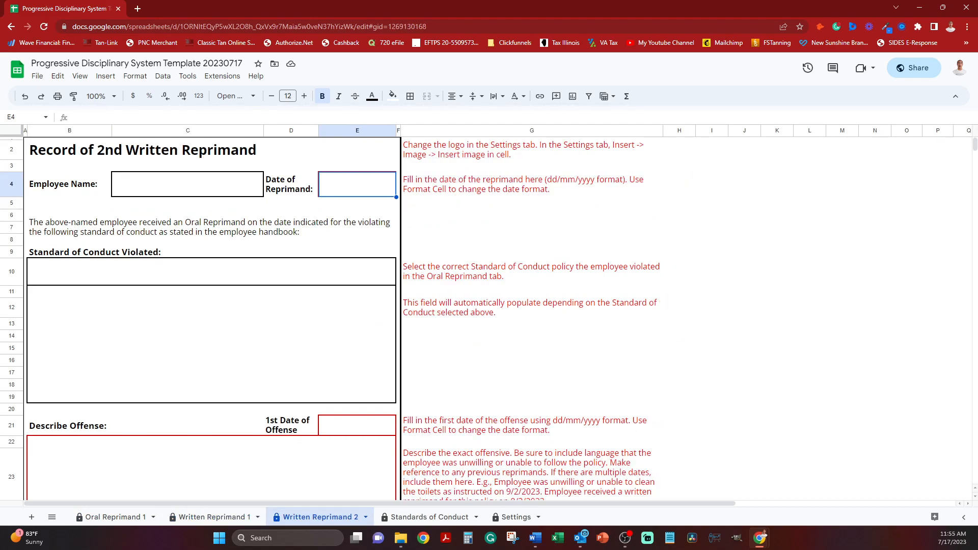
click(429, 517)
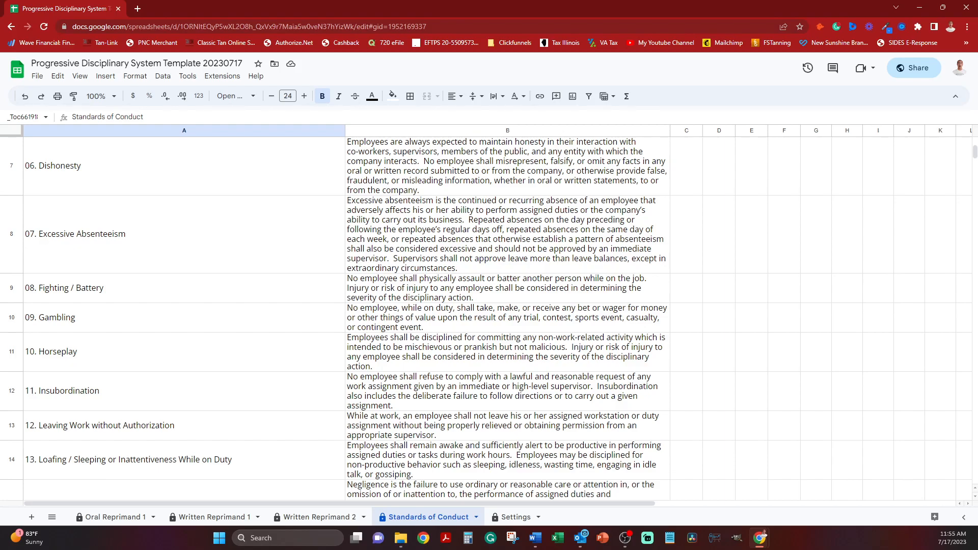
click(516, 517)
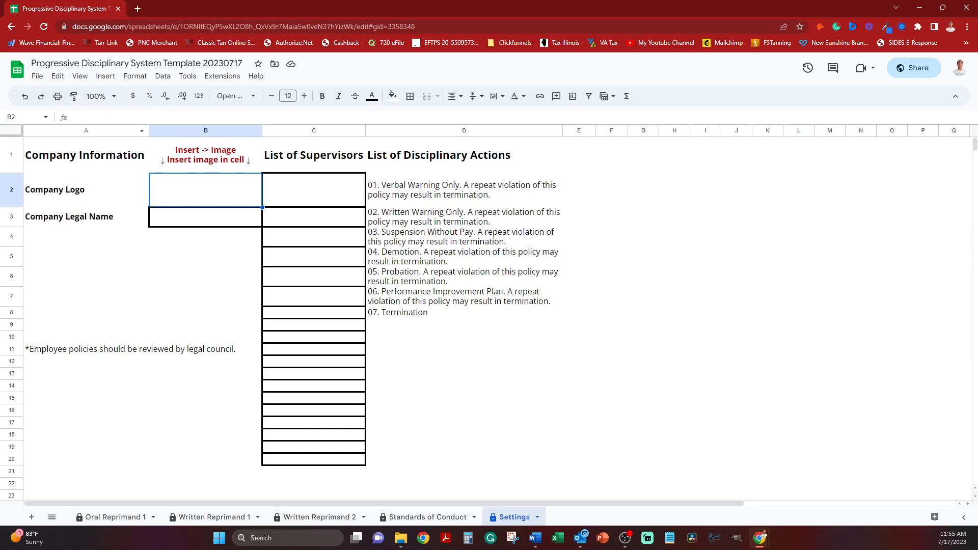
click(37, 76)
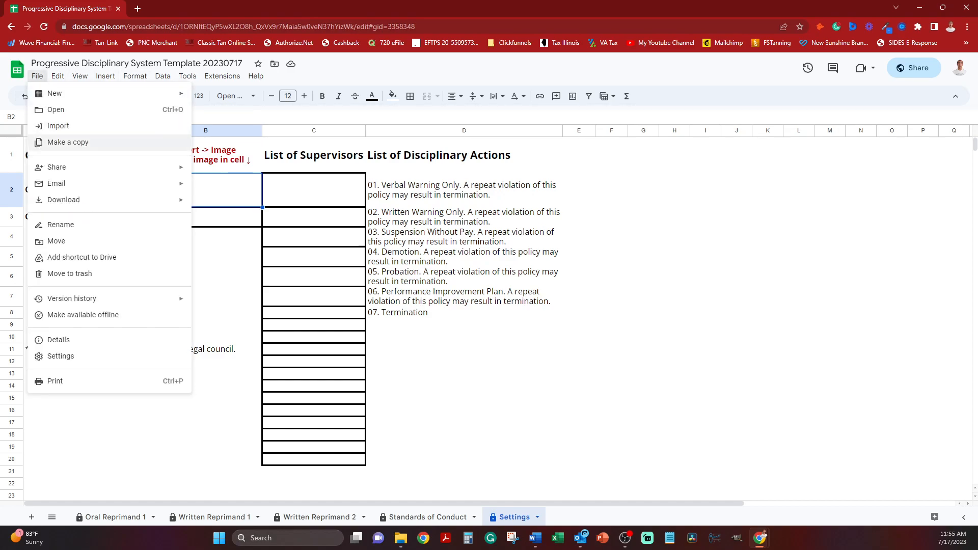
click(68, 142)
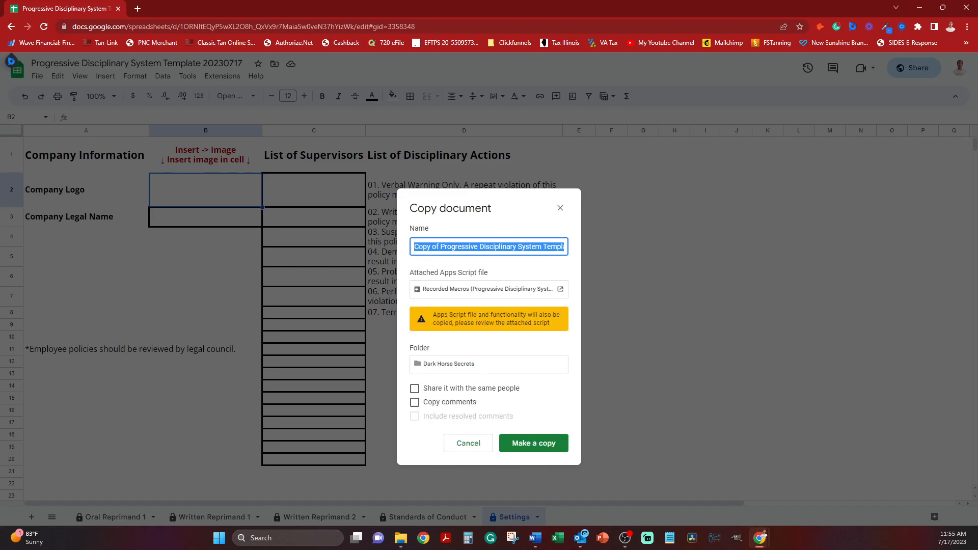
drag(440, 247, 412, 247)
key(BackSpace)
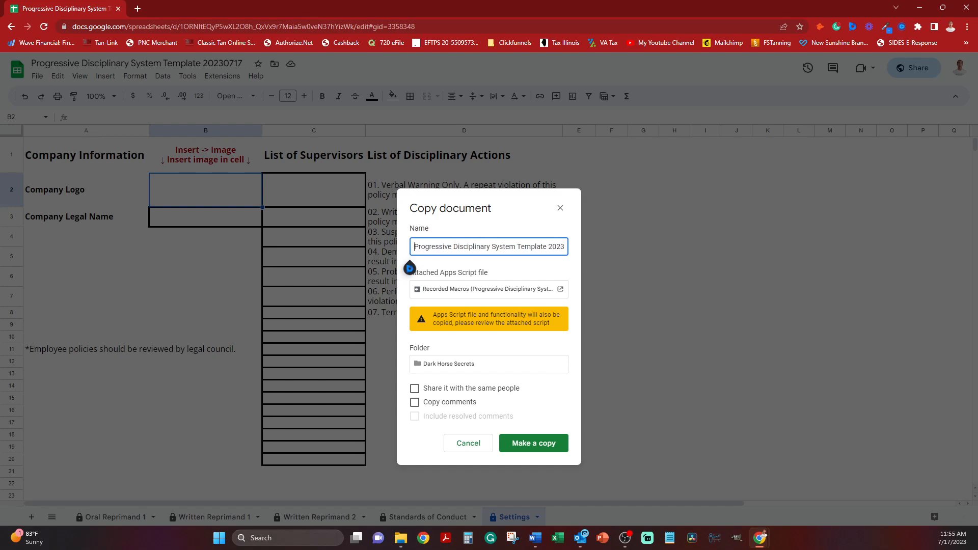
drag(548, 246, 566, 246)
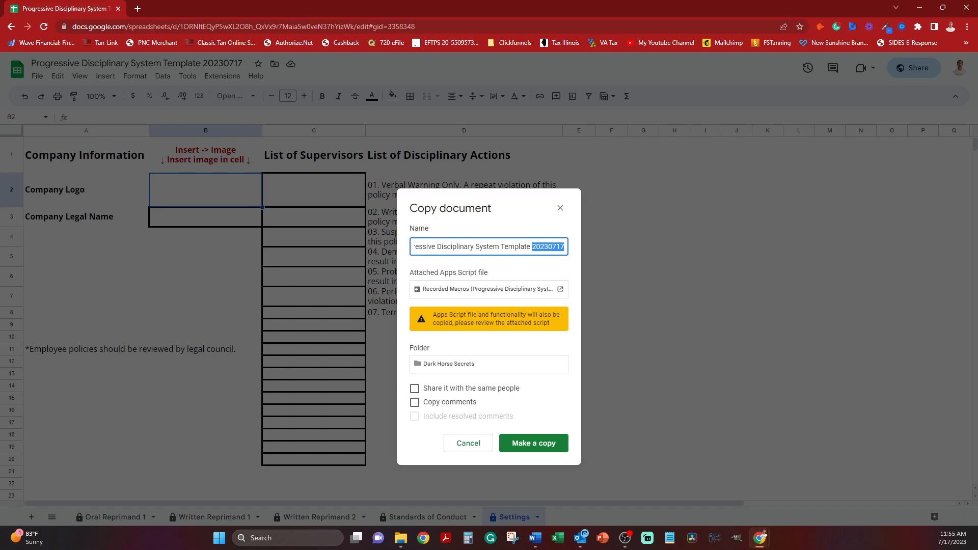
key(Left)
click(468, 443)
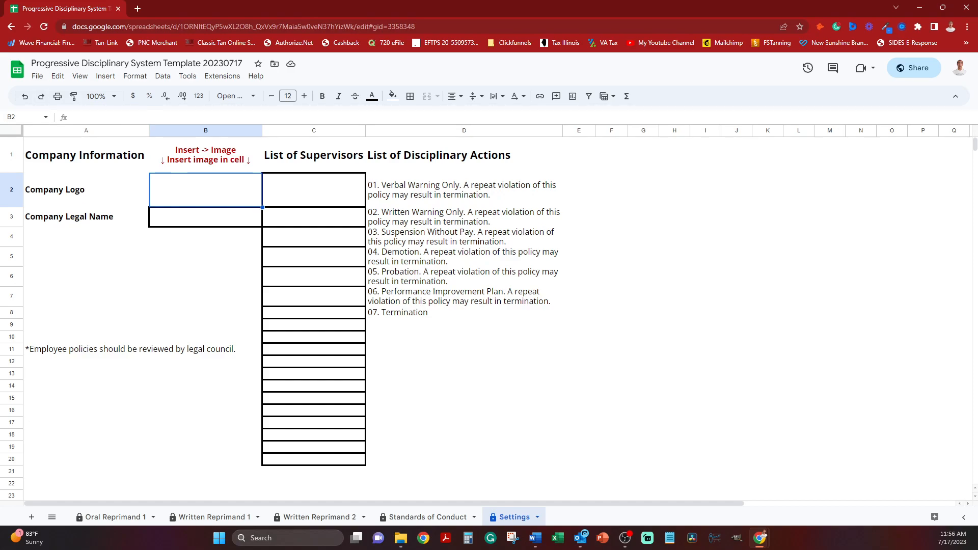
Start a copy of the template spreadsheet and remove the "Copy of" prefix from its name.
click(37, 75)
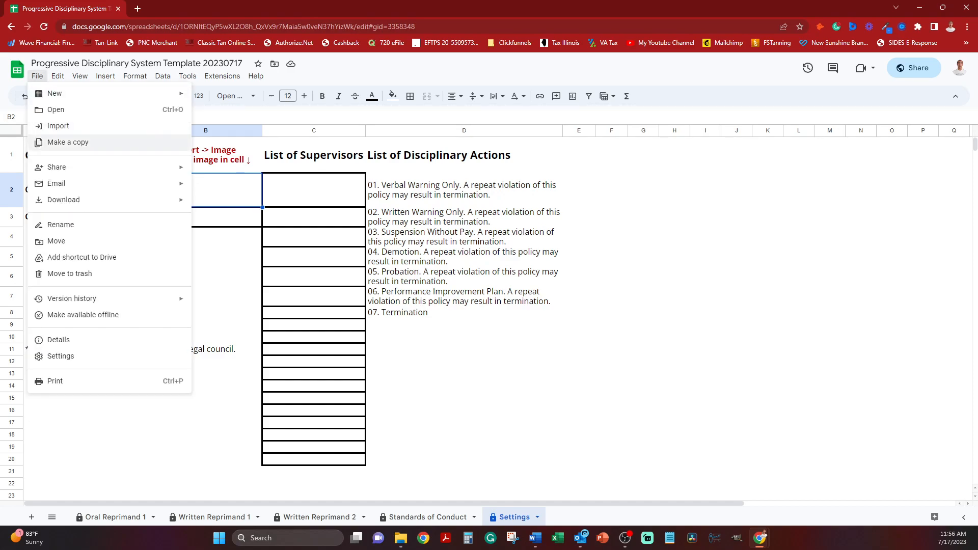
click(69, 143)
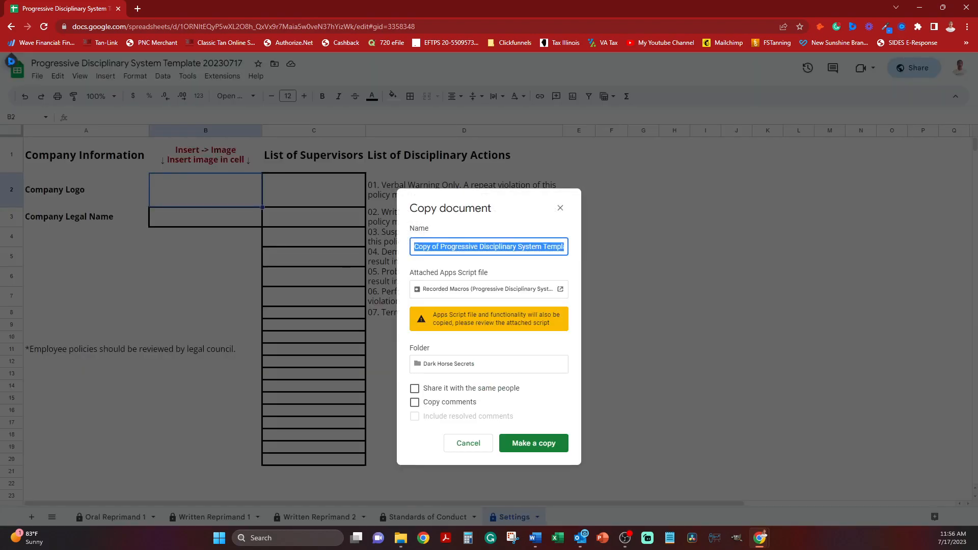
drag(441, 246, 412, 247)
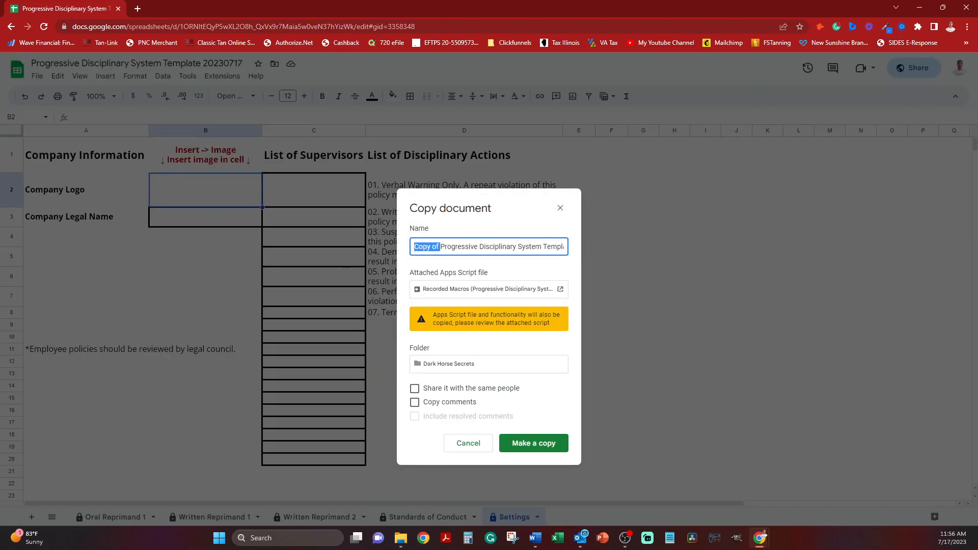
key(BackSpace)
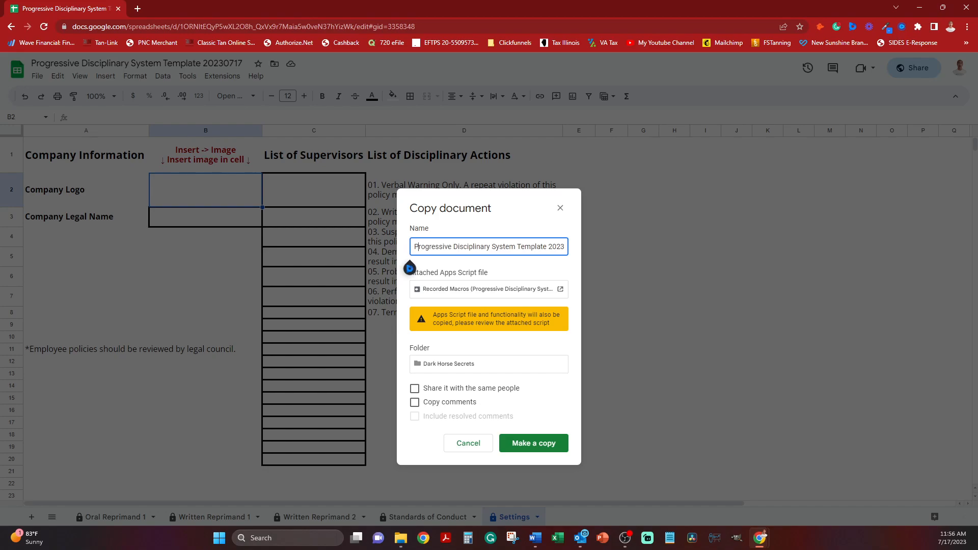
Insert "Acme Corporation" before "Template" in the copy's name and create the copy.
key(Right)
text(Acme Corportion)
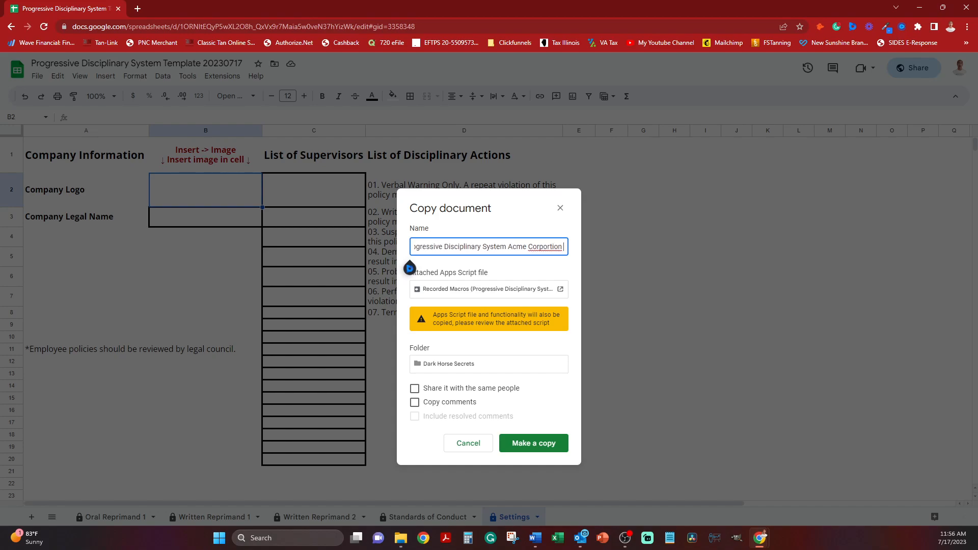
key(BackSpace)
key(BackSpace)
key(BackSpace)
key(BackSpace)
text(ation)
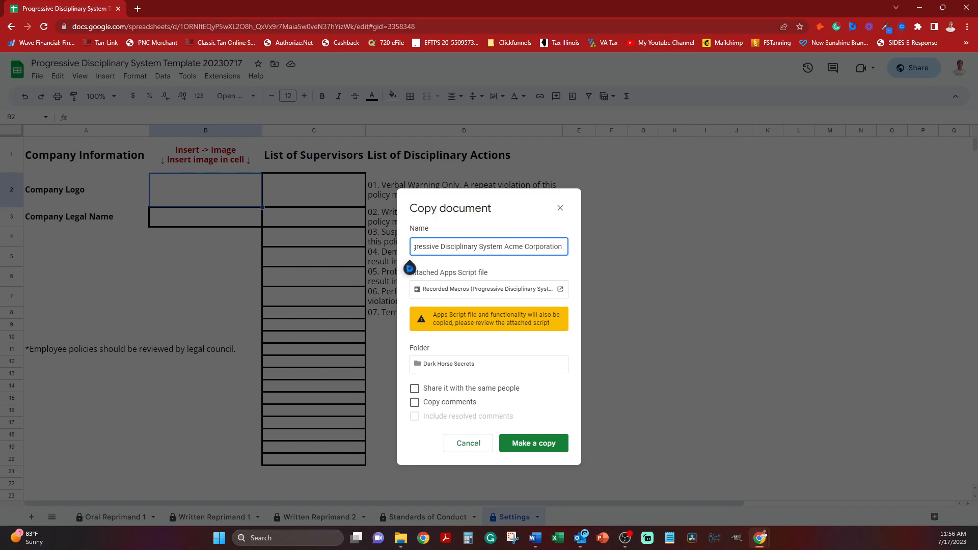
key(Return)
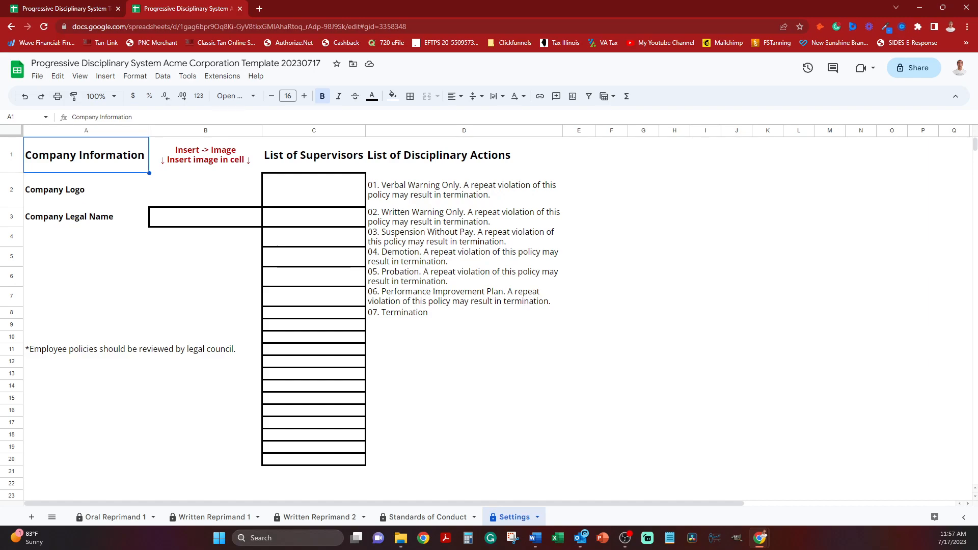
Insert the Acme Corporation logo image inside the Company Logo cell B2 of the Settings sheet.
click(205, 190)
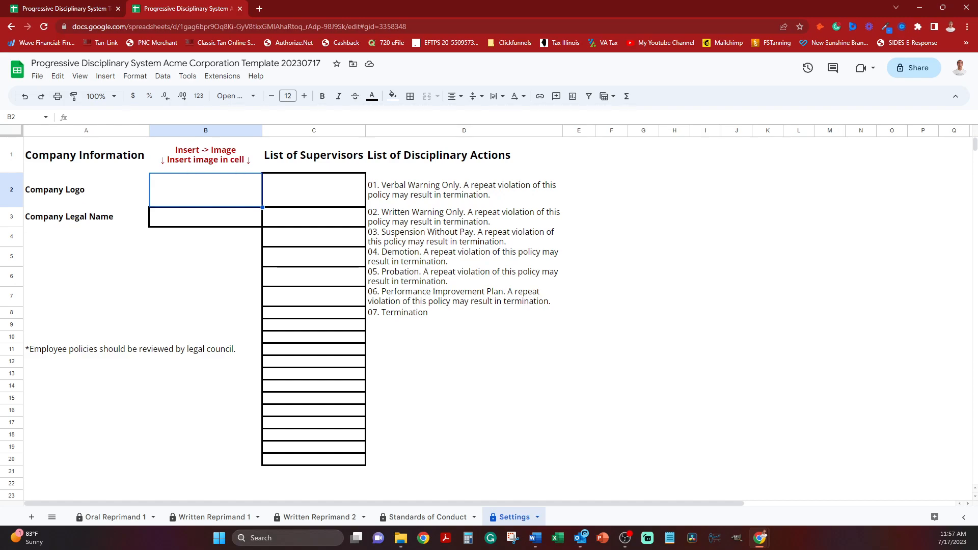
click(105, 76)
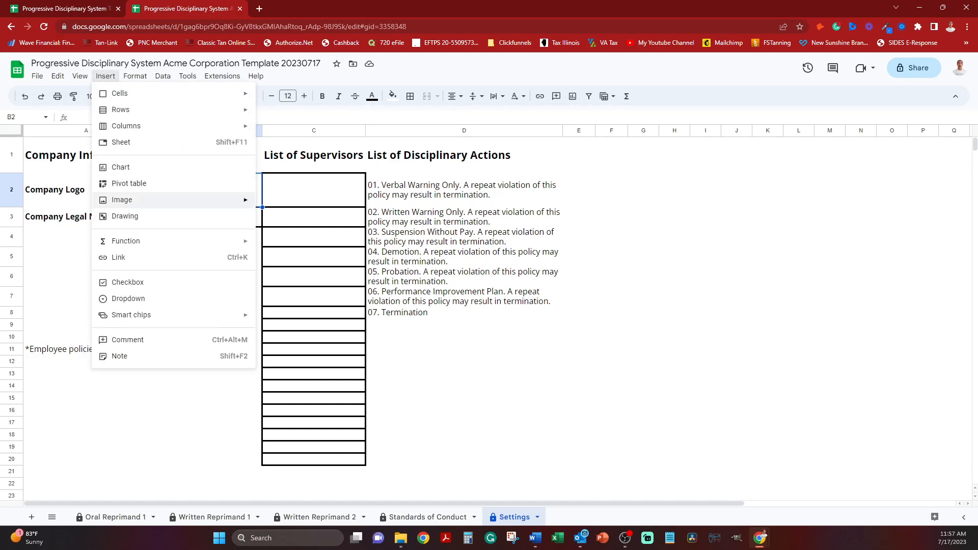
mouse_move(121, 200)
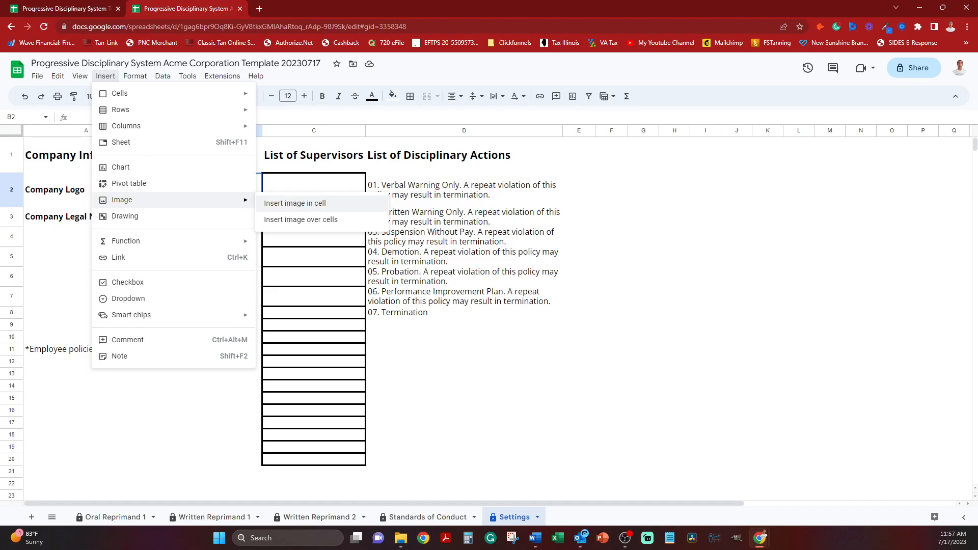
click(294, 204)
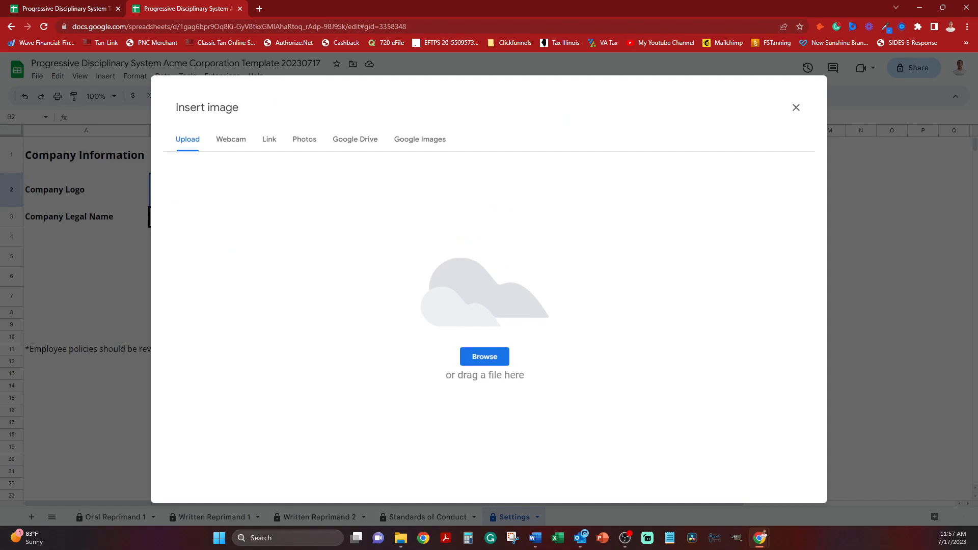
drag(0, 275, 433, 304)
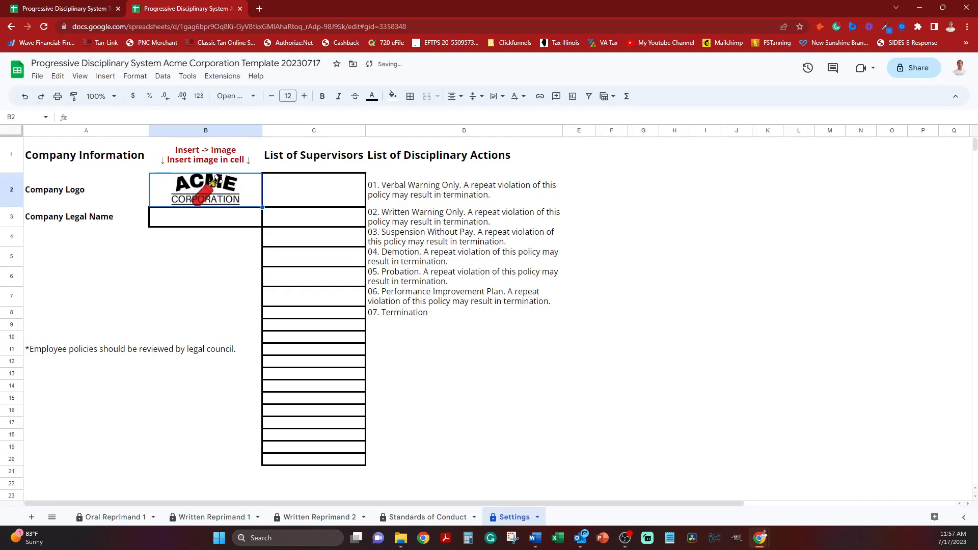
Enter "Acme Corporation" as the Company Legal Name in cell B3.
click(205, 217)
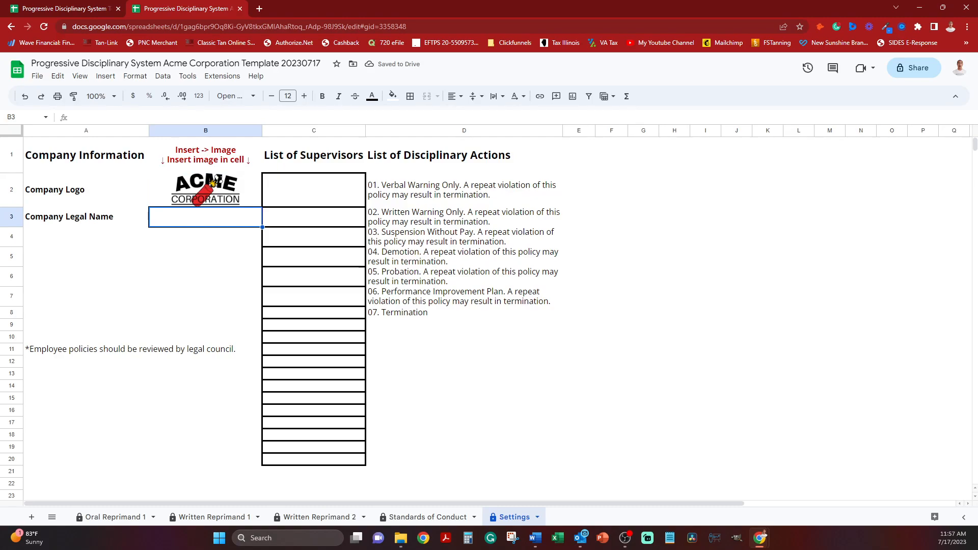
text(Acme)
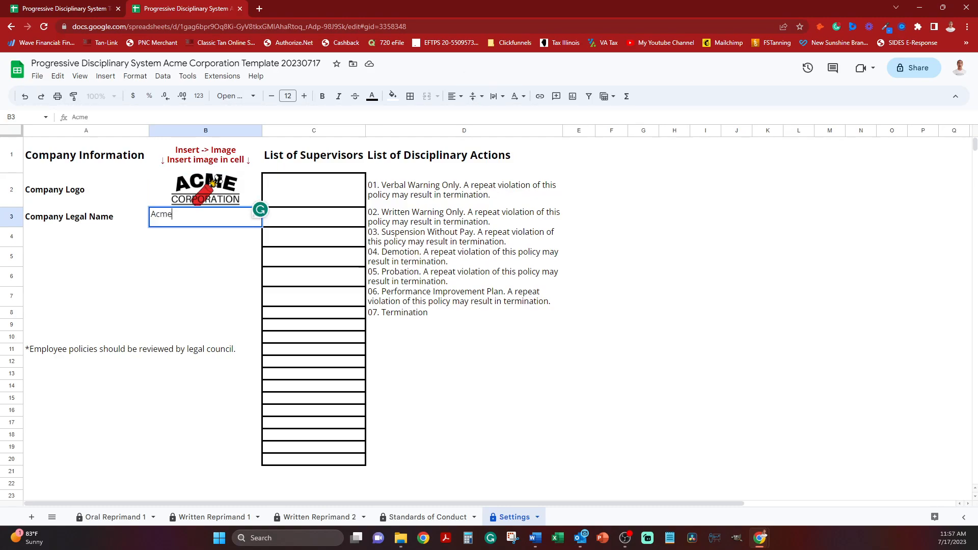
text( Corporation)
key(Return)
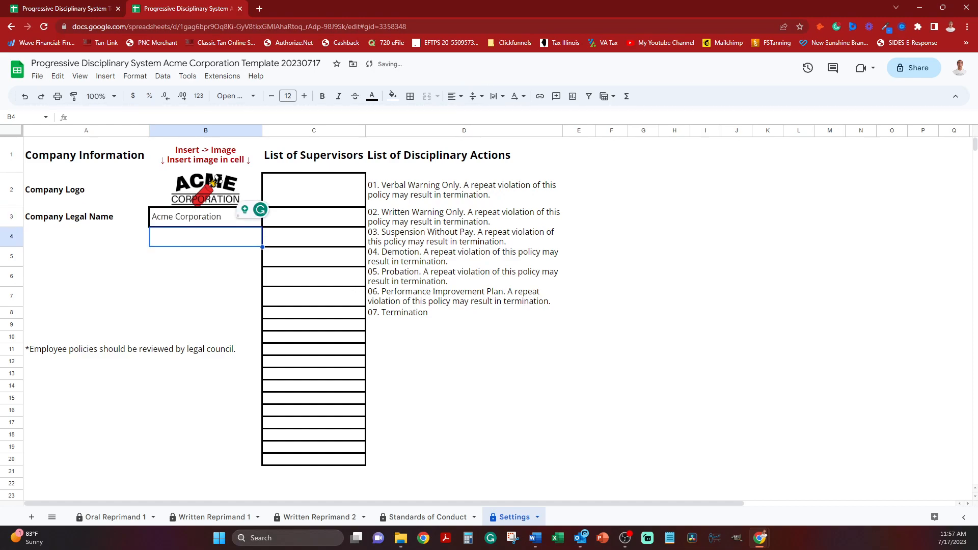
Check the company logo and legal name on the Oral Reprimand 1 and Written Reprimand 1 forms.
click(116, 517)
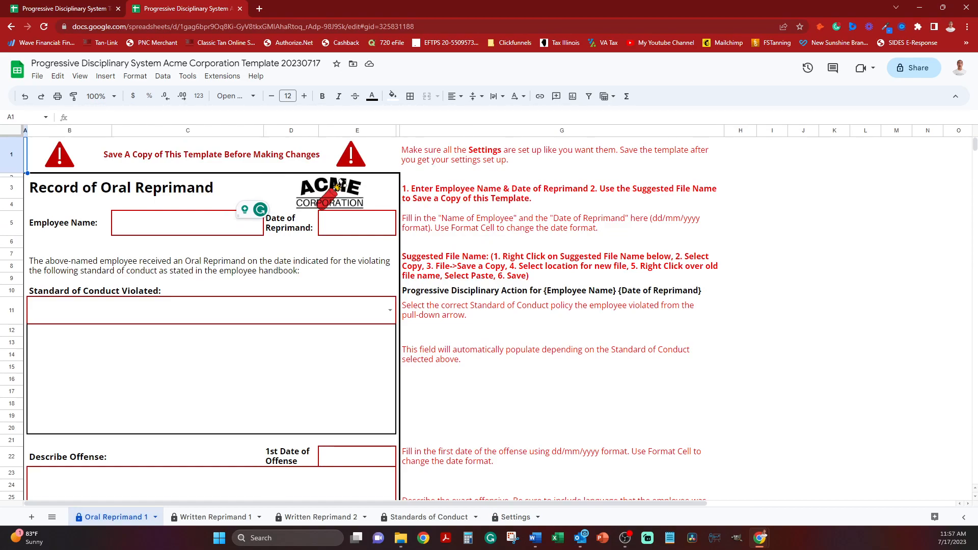
click(214, 517)
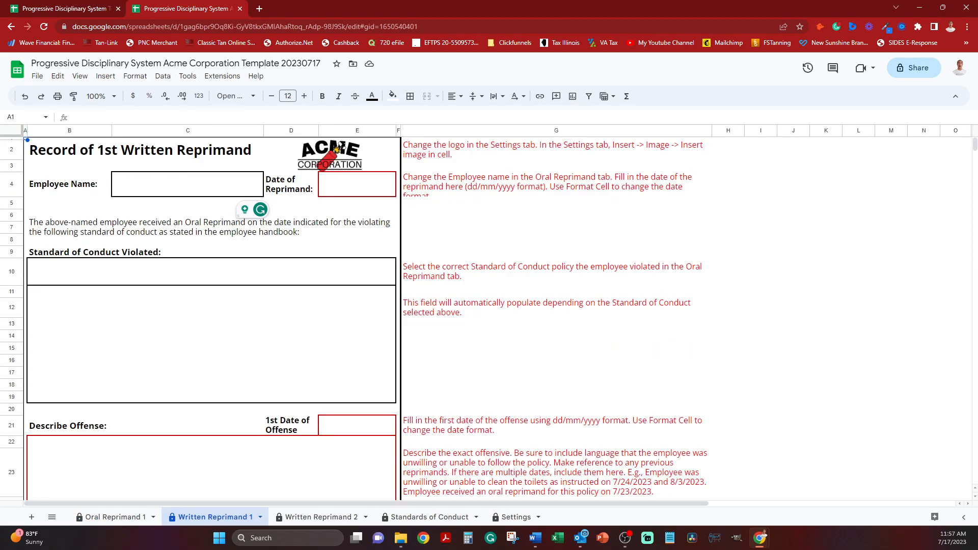
scroll(211, 316, down, 5)
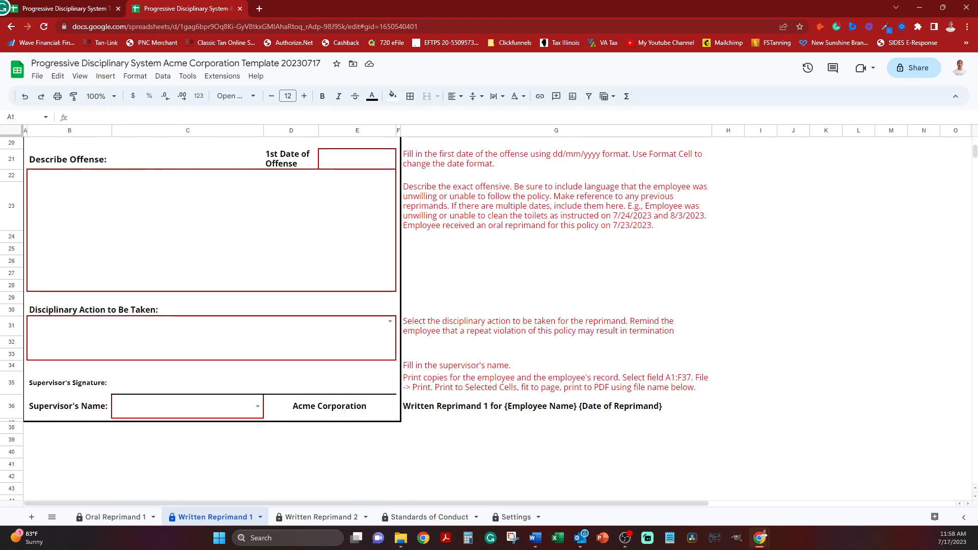
scroll(323, 143, up, 5)
scroll(323, 142, up, 1)
scroll(323, 143, down, 1)
Enter two supervisors' full names in cells C2 and C3 of the List of Supervisors on the Settings sheet.
click(516, 517)
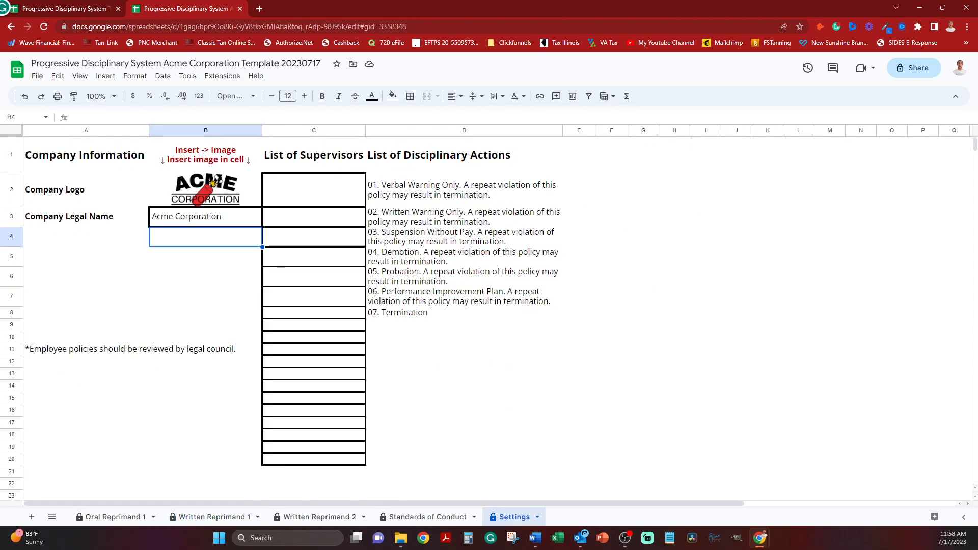
click(313, 190)
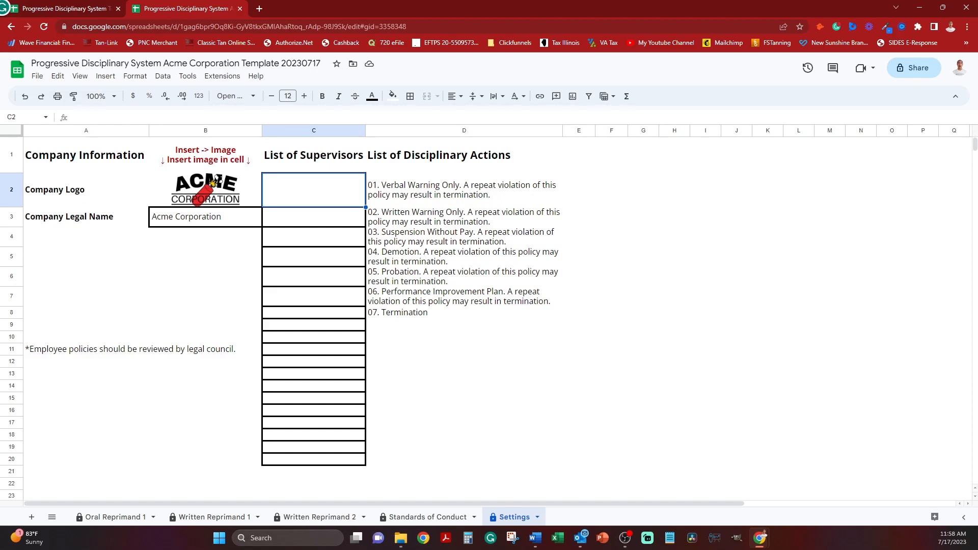
text(Joa)
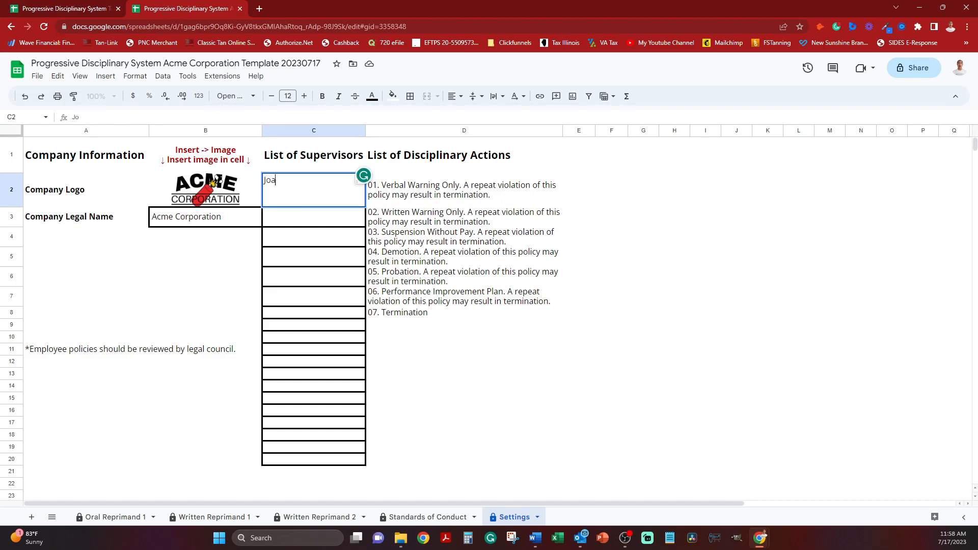
text(n Fox)
key(Return)
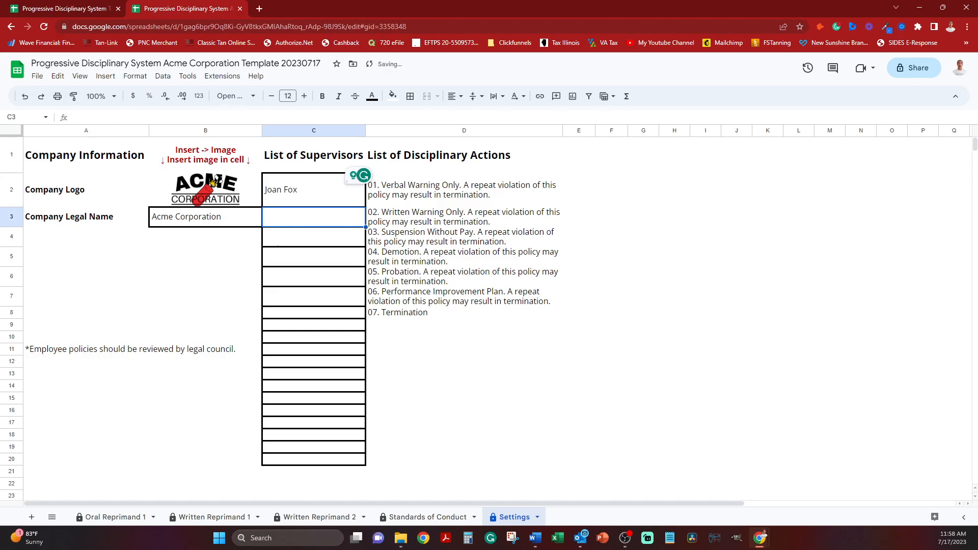
text(John)
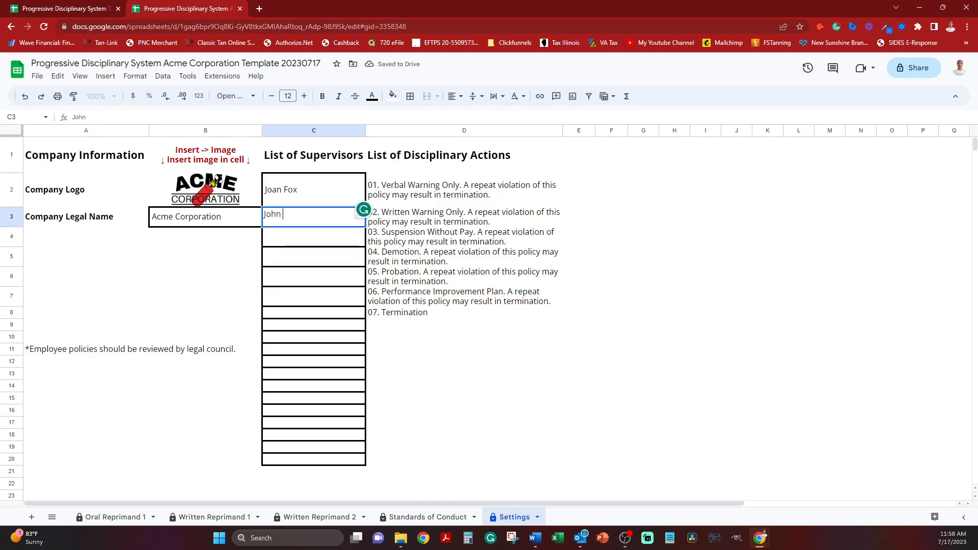
text( Small)
key(Return)
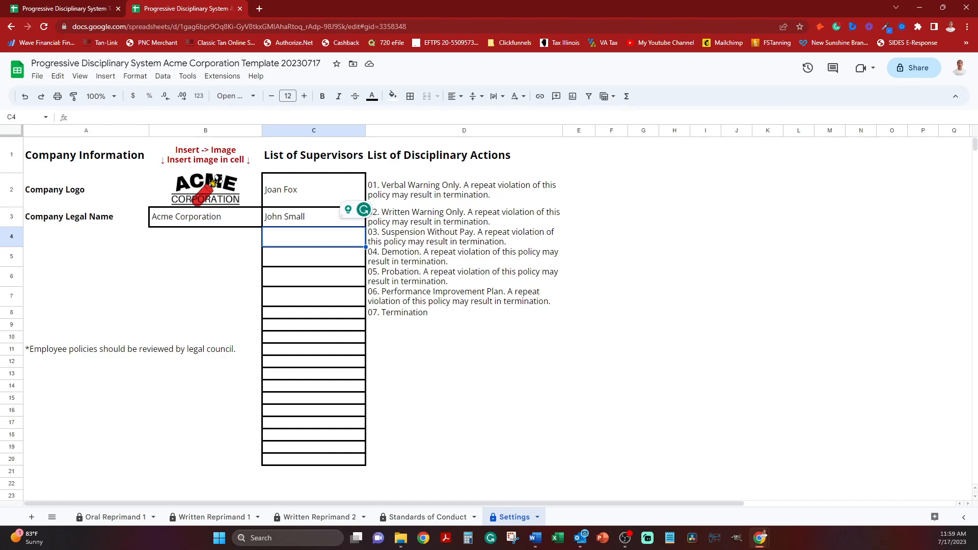
Review the seven entries in the List of Disciplinary Actions, cells D2 through D8 of the Settings sheet.
click(463, 190)
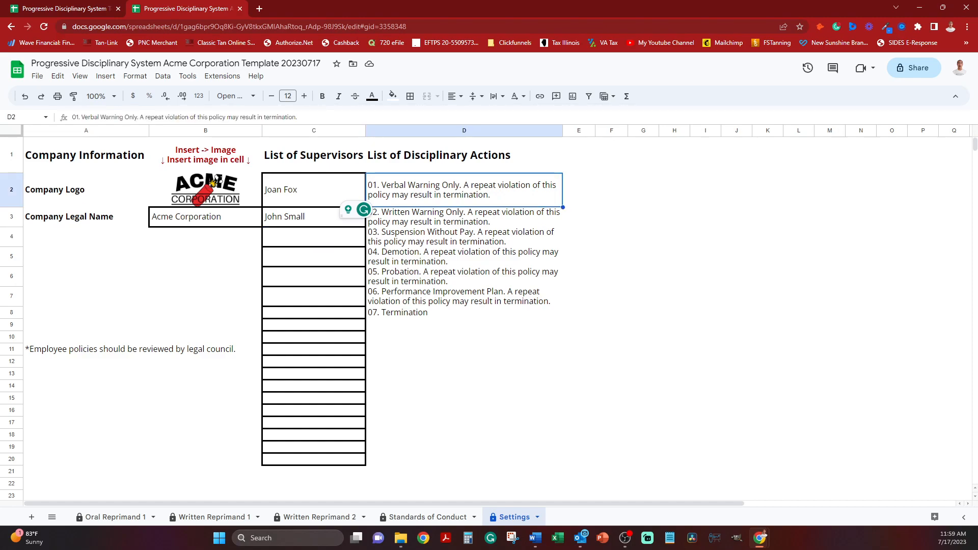
click(463, 217)
click(464, 236)
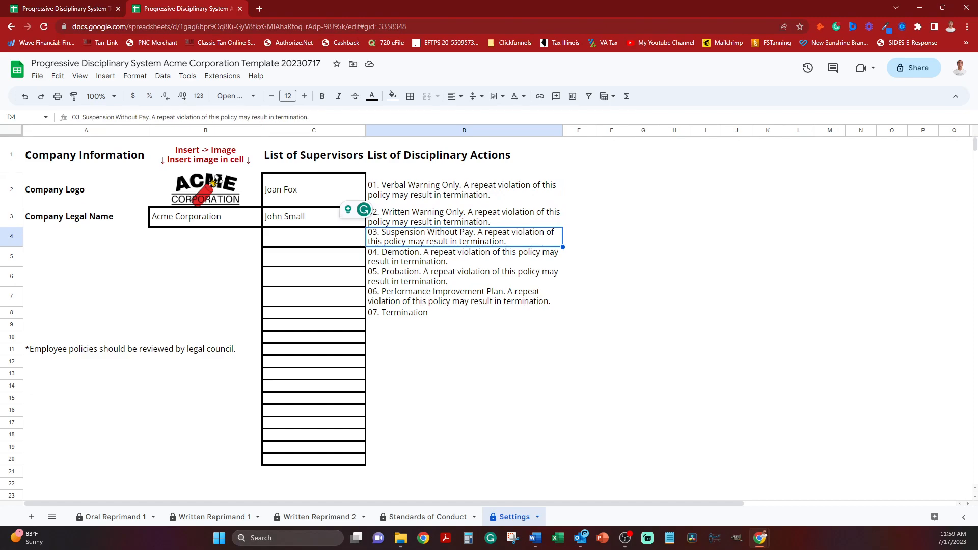
click(464, 256)
click(464, 277)
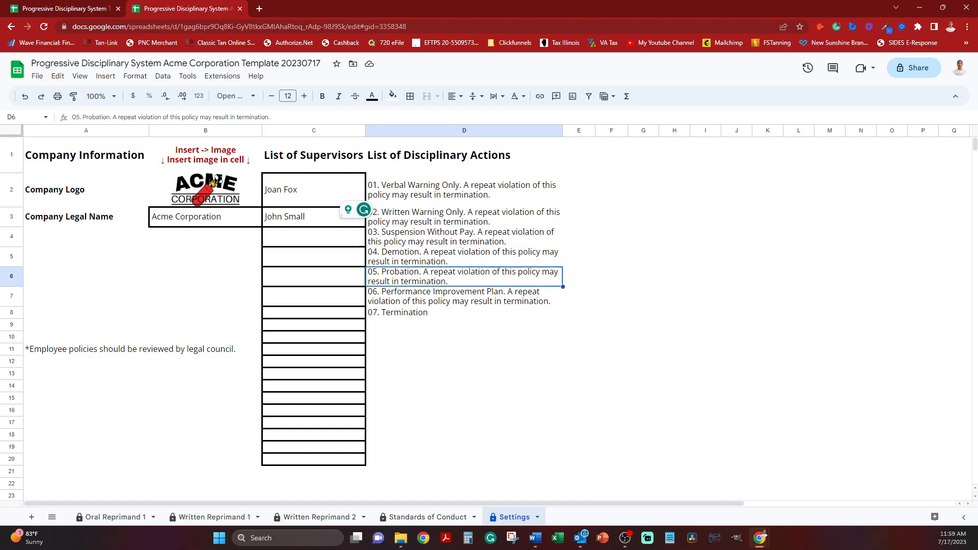
click(463, 297)
click(464, 312)
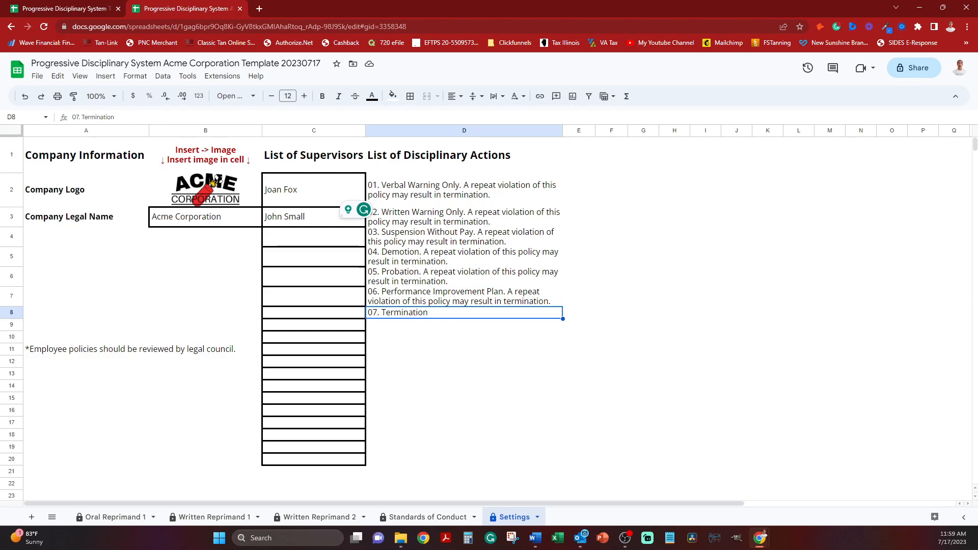
click(463, 189)
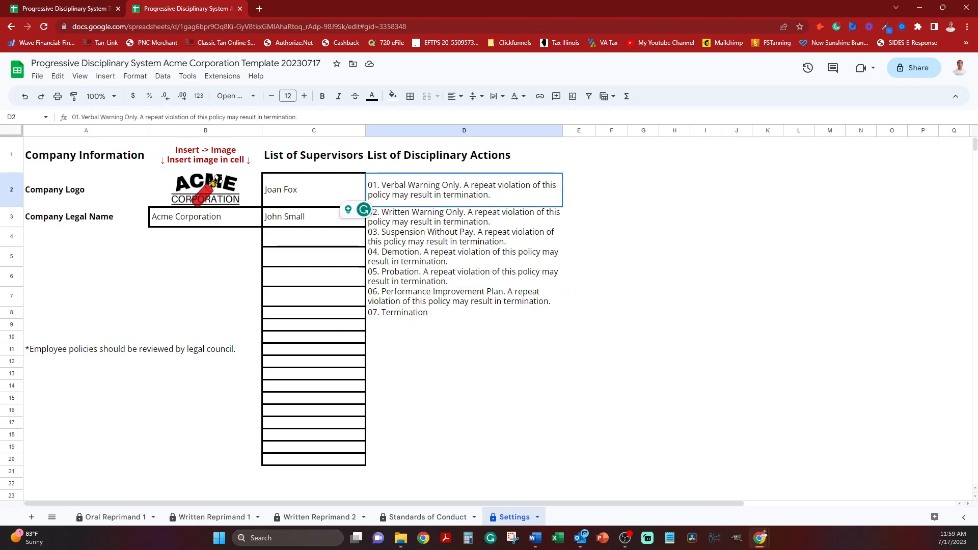
click(463, 217)
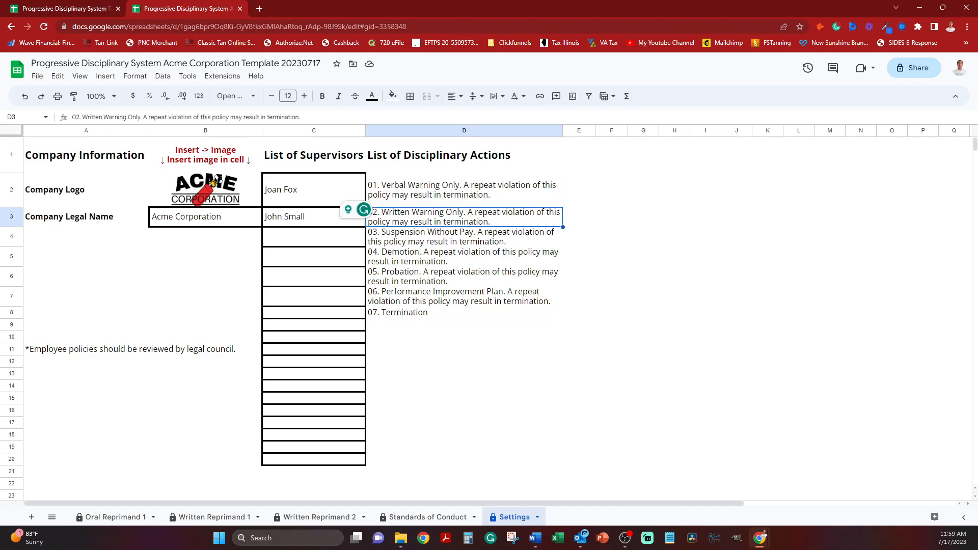
click(463, 313)
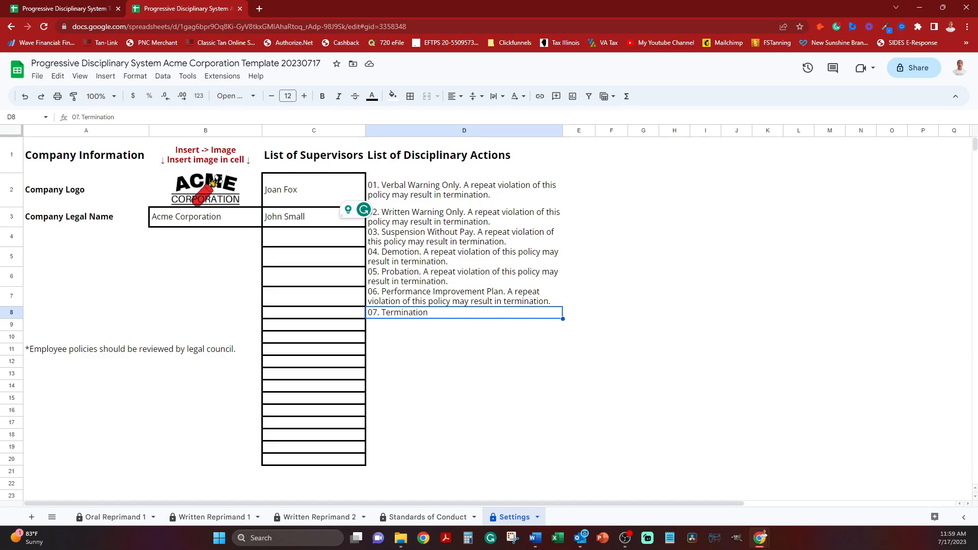
click(463, 237)
key(shift+Down)
key(shift+Down)
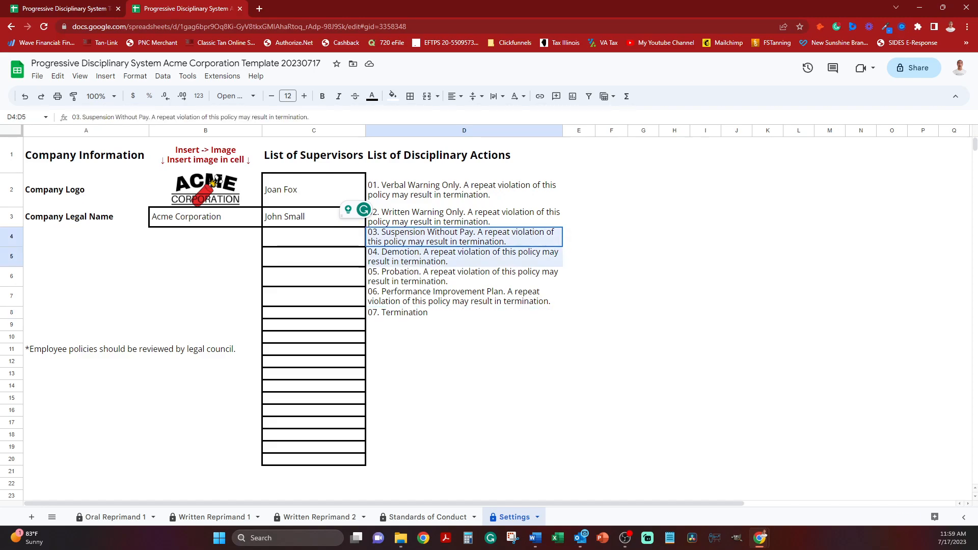
key(shift+Down)
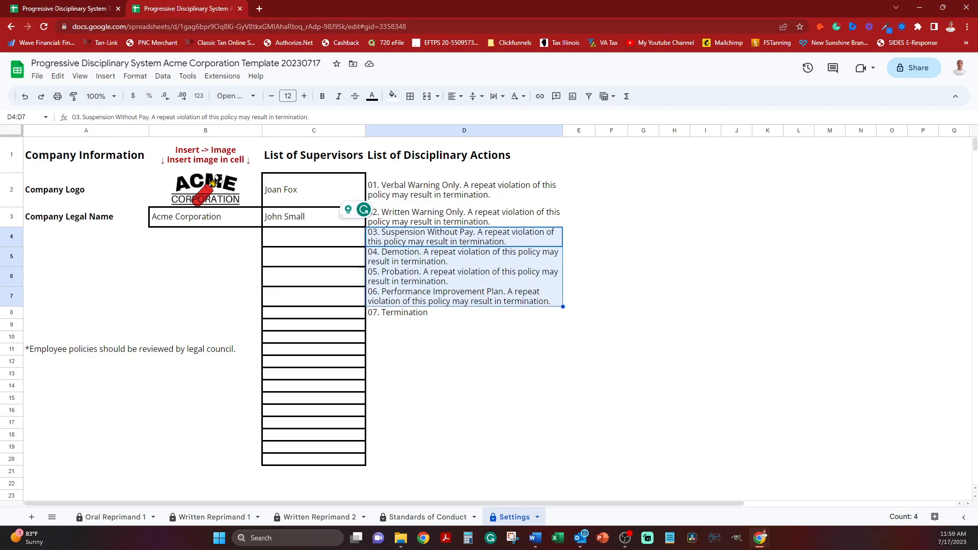
click(464, 296)
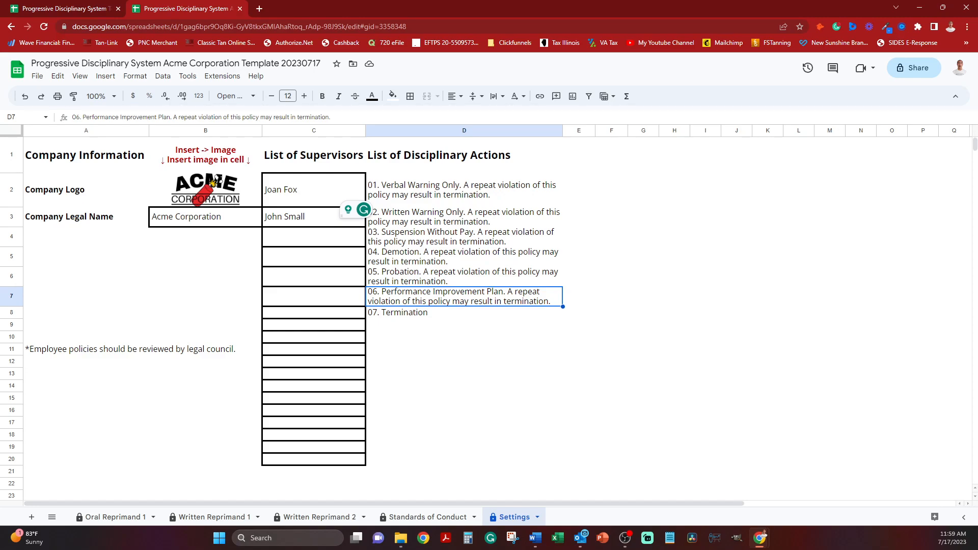
click(464, 313)
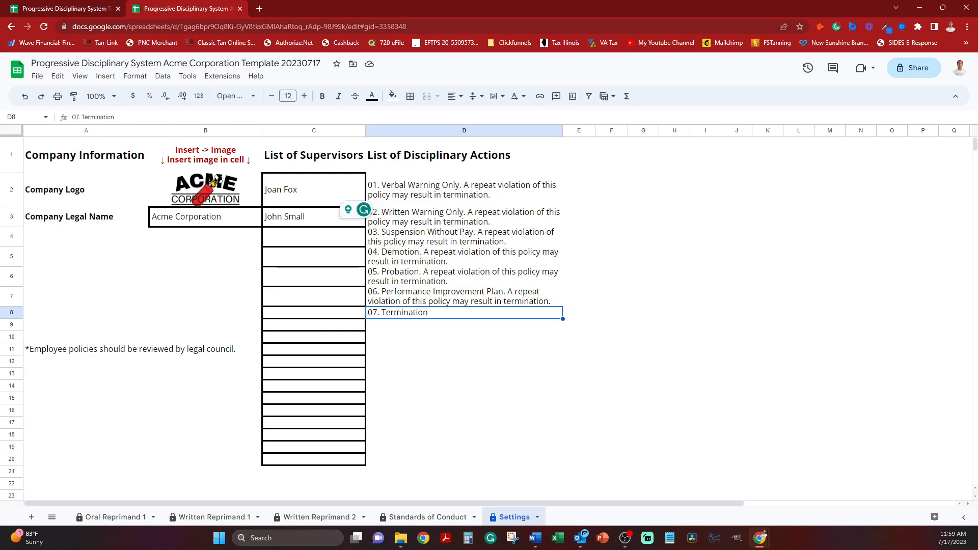
click(463, 296)
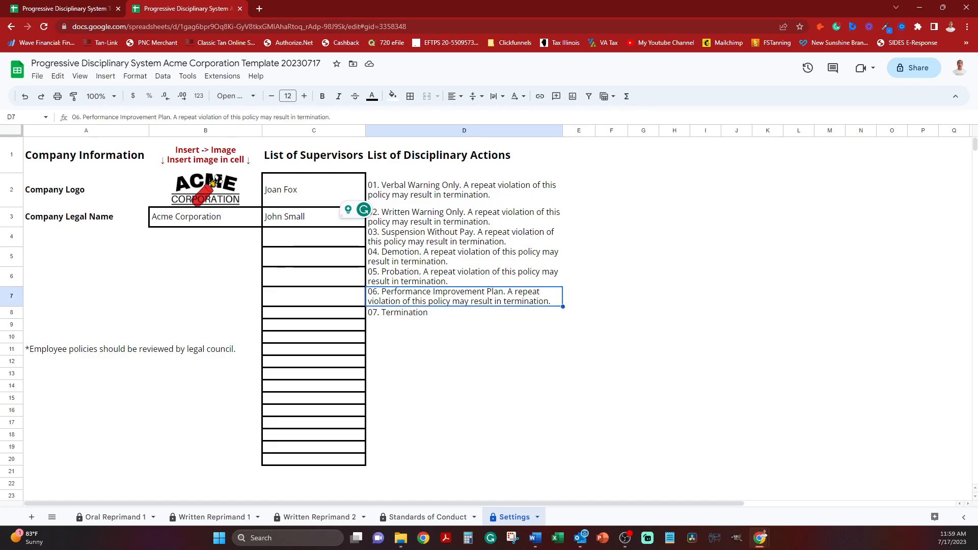
click(463, 190)
click(463, 217)
click(463, 257)
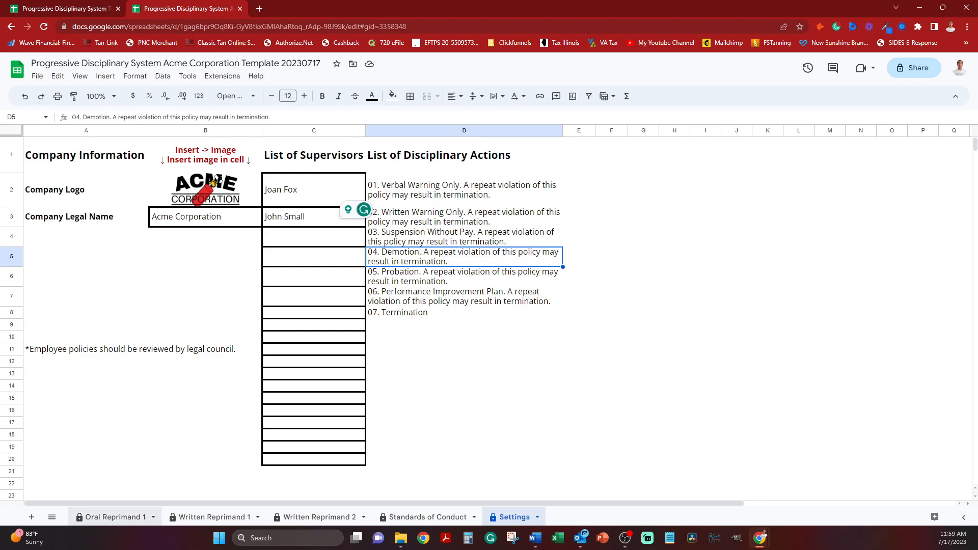
Enter the employee's full name in C5 and 7/14 as the Date of Reprimand in E5 of the Oral Reprimand 1 sheet.
click(112, 517)
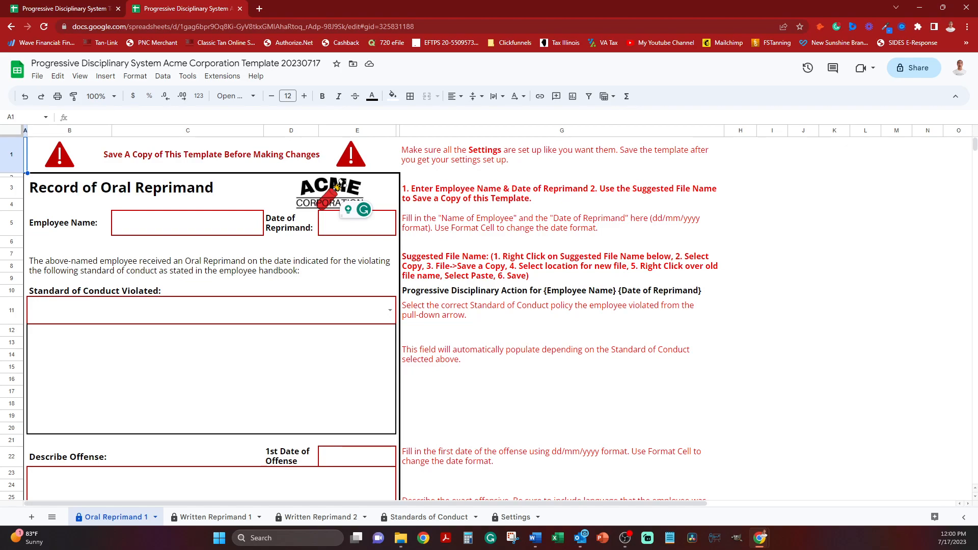
click(188, 223)
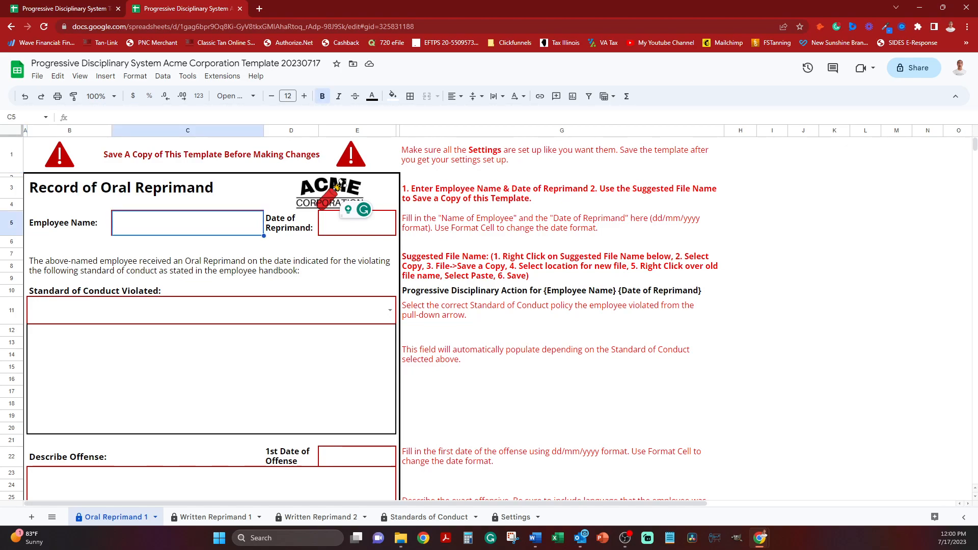
text(Jane Doe)
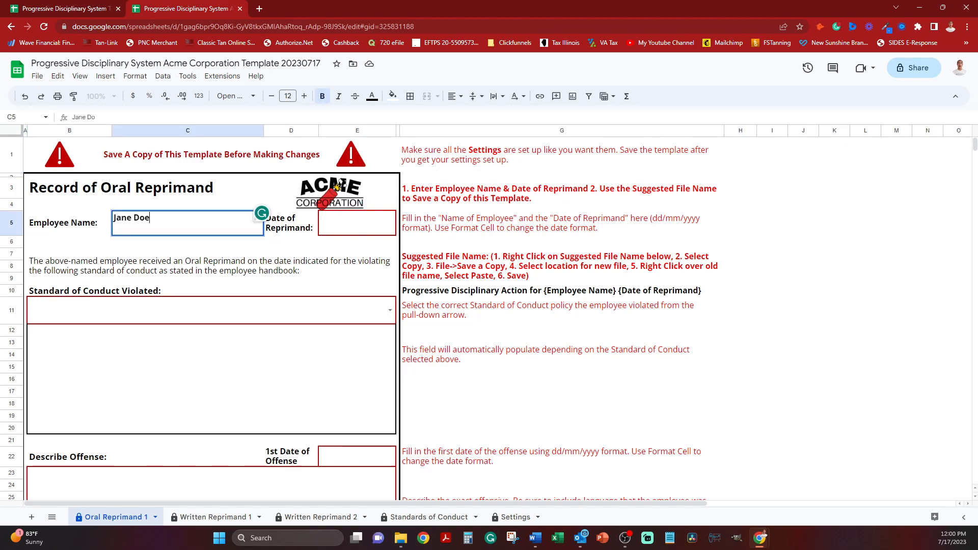
key(Tab)
key(Tab)
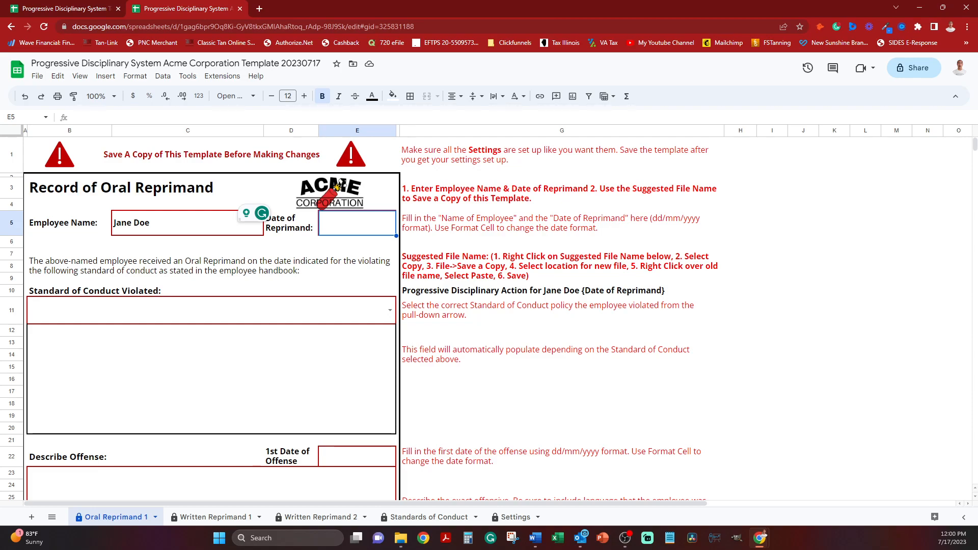
text(7/)
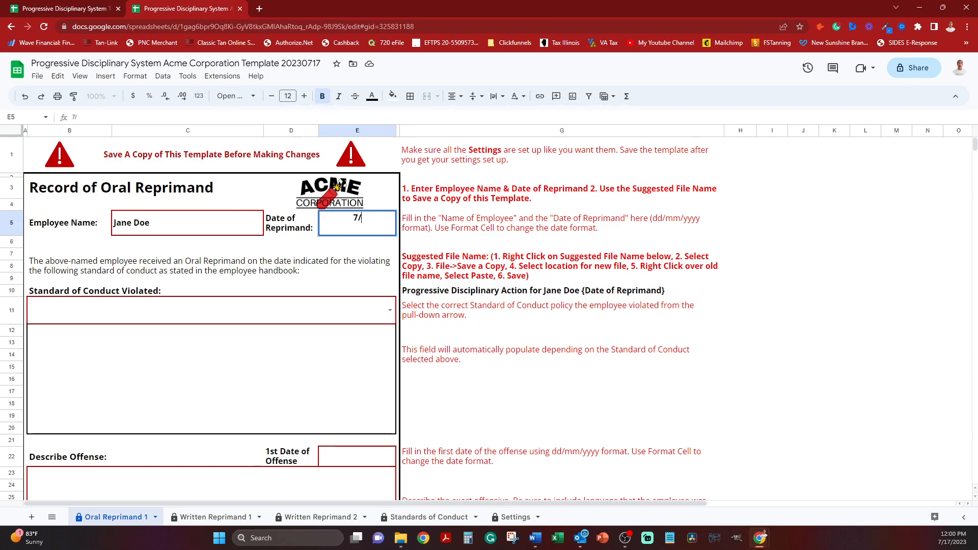
text(14)
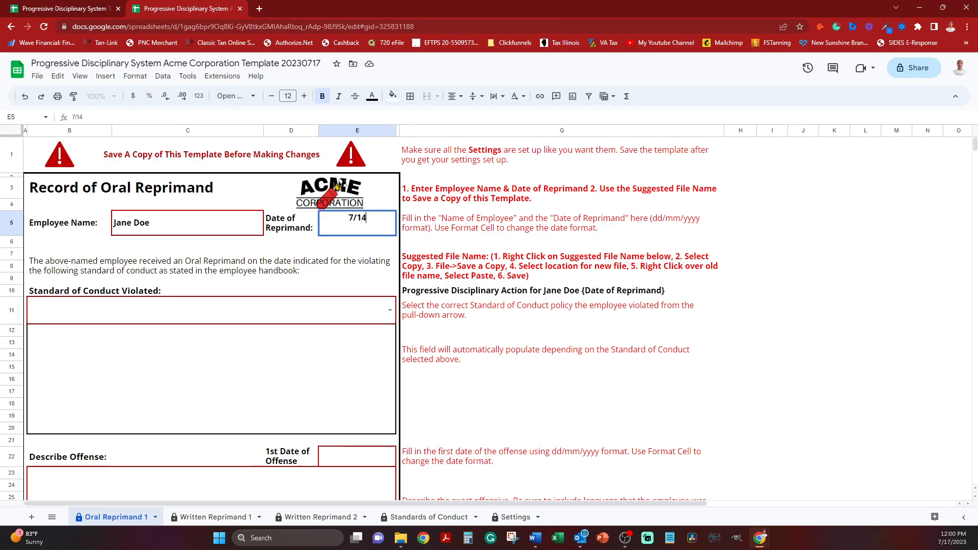
key(Return)
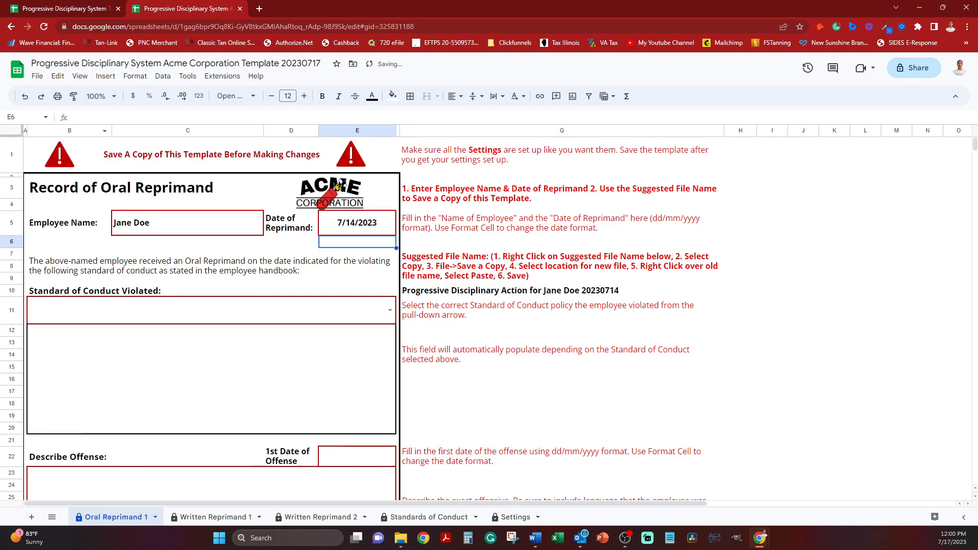
click(562, 291)
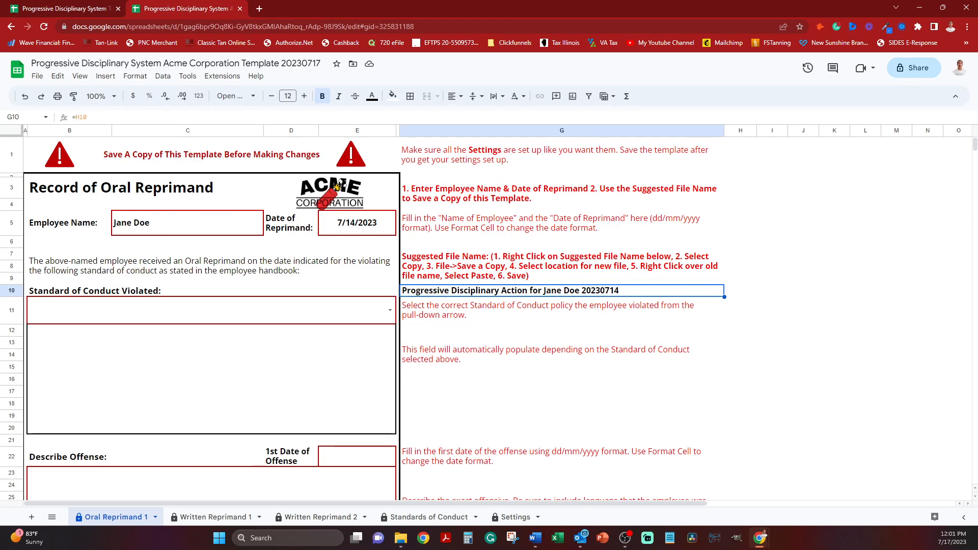
click(561, 266)
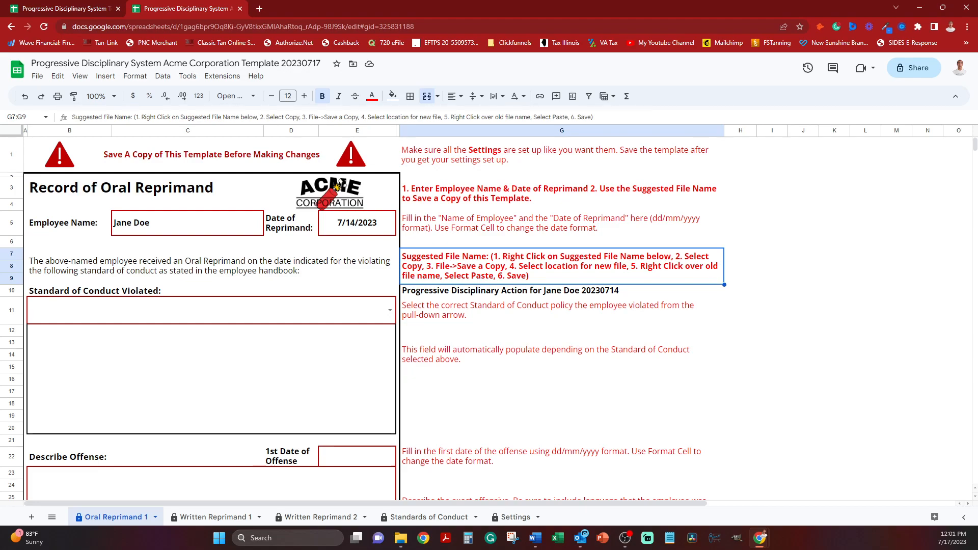
click(37, 76)
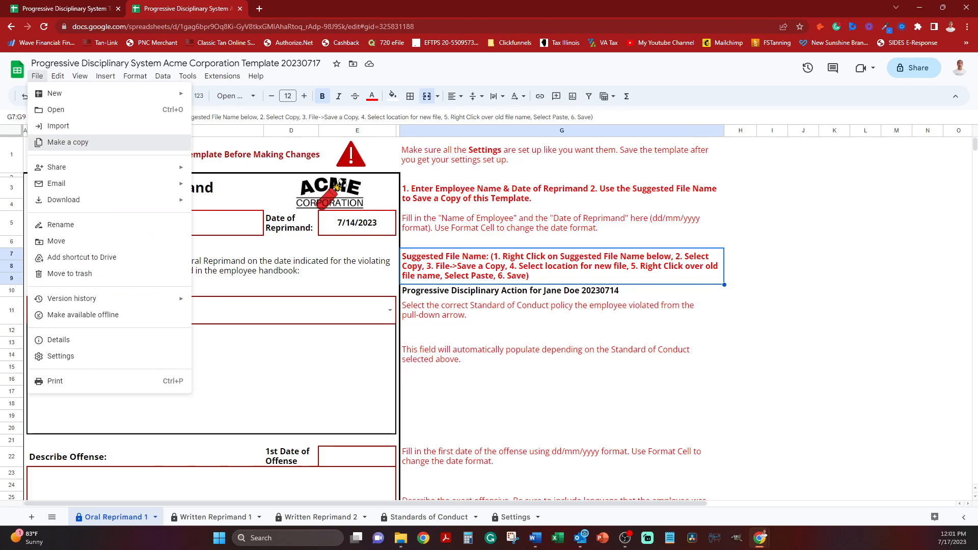
click(68, 142)
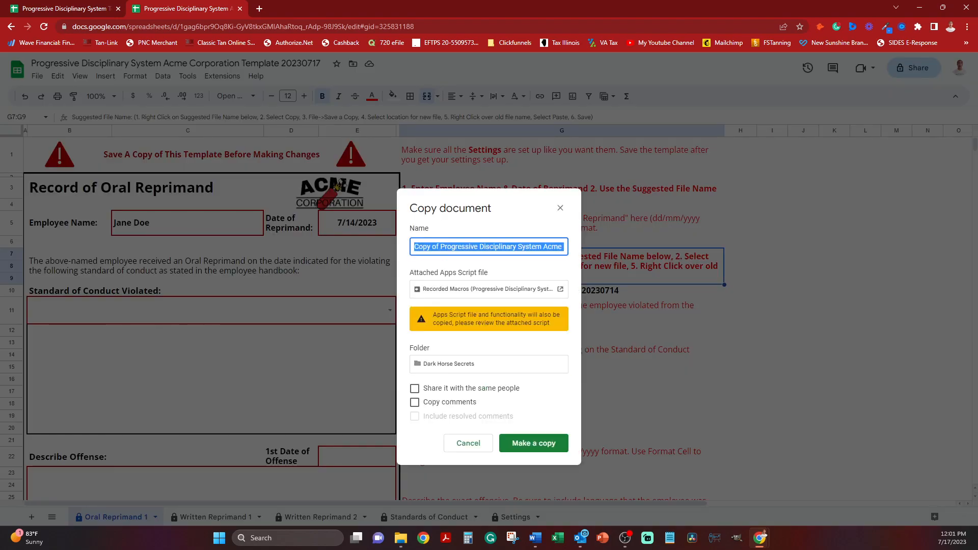
click(468, 443)
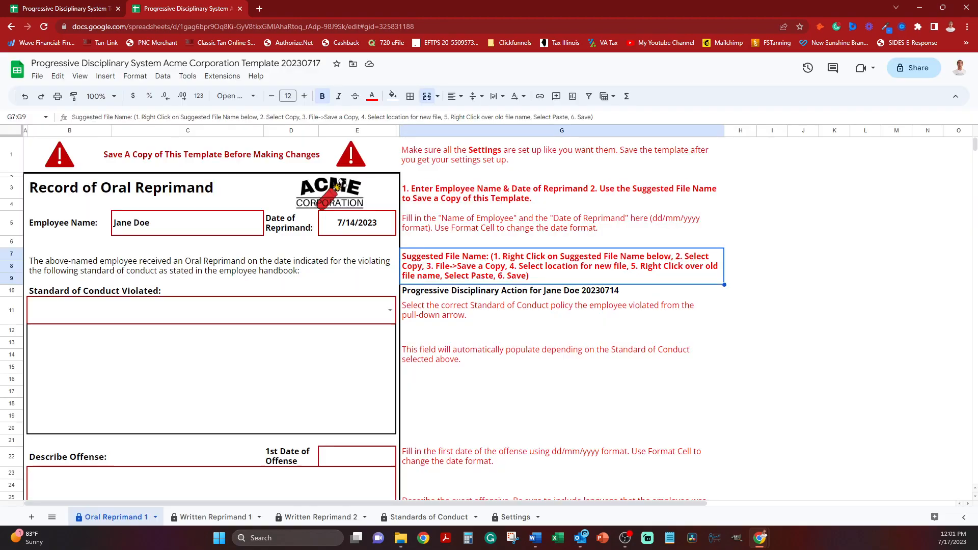
Make a copy of the spreadsheet named with the suggested file name copied from cell G10, pasted as plain text.
click(511, 291)
right_click(518, 291)
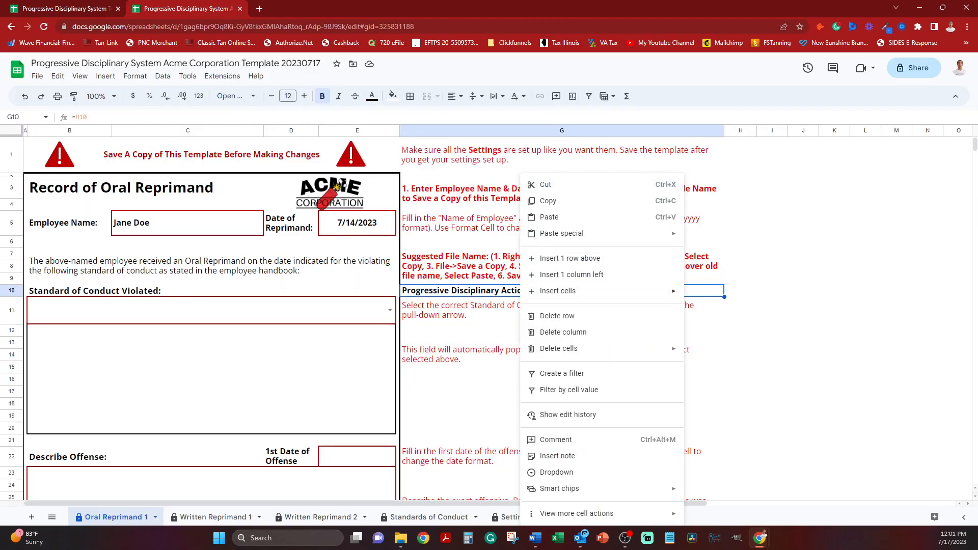
click(540, 201)
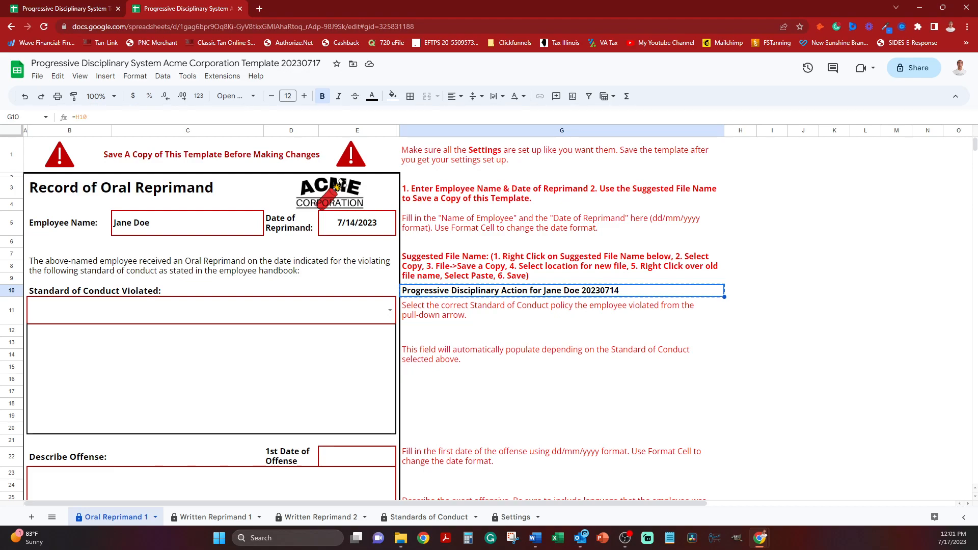
click(38, 76)
click(56, 142)
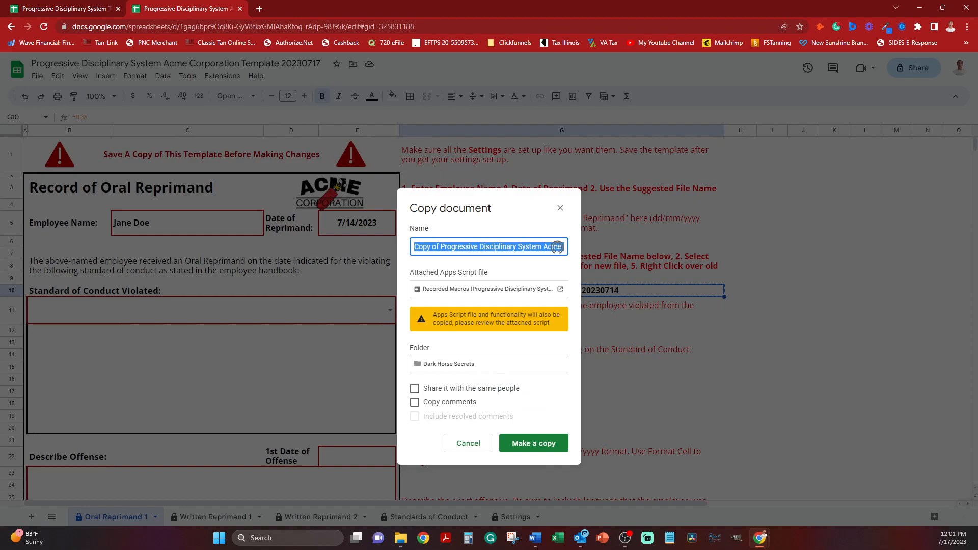
right_click(558, 247)
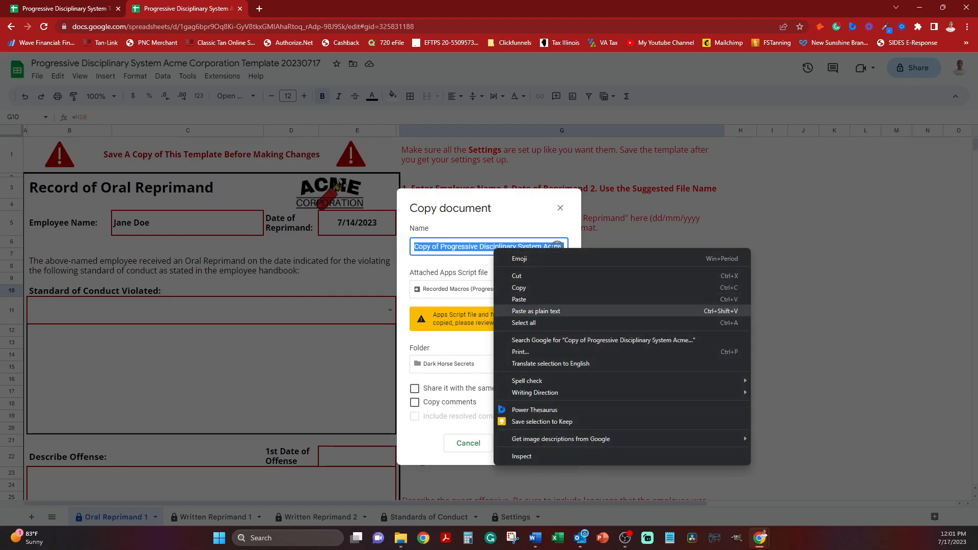
click(510, 310)
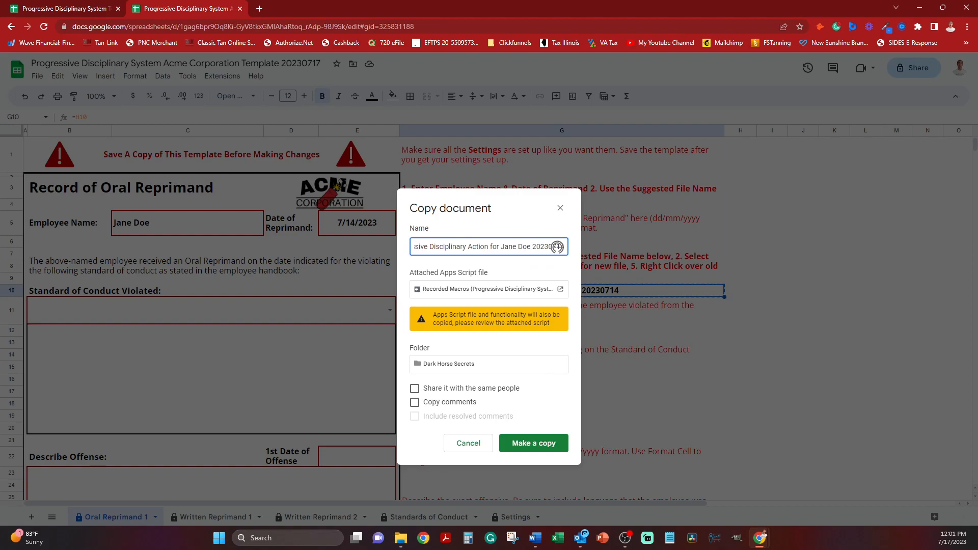
click(534, 443)
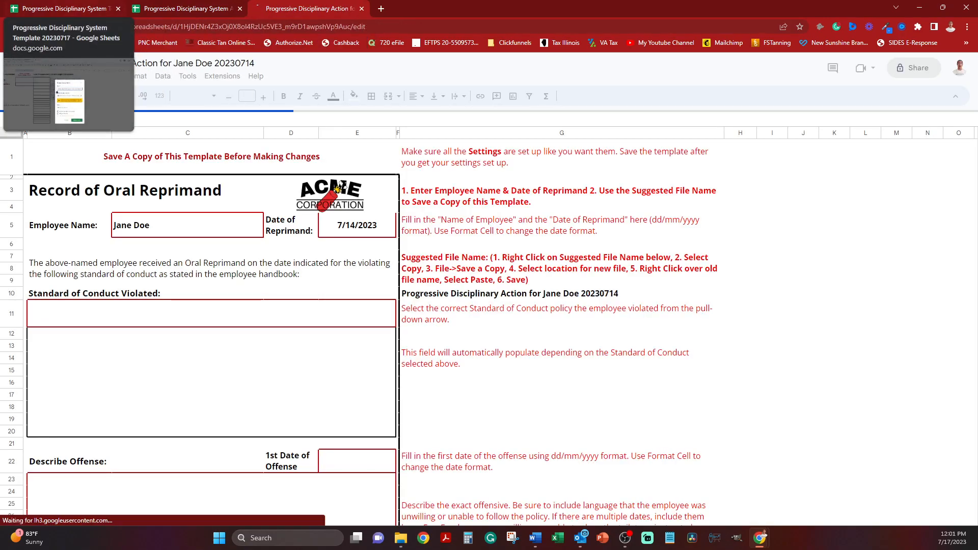
Look over the original blank template and the Acme Corporation template in their own browser tabs.
click(62, 8)
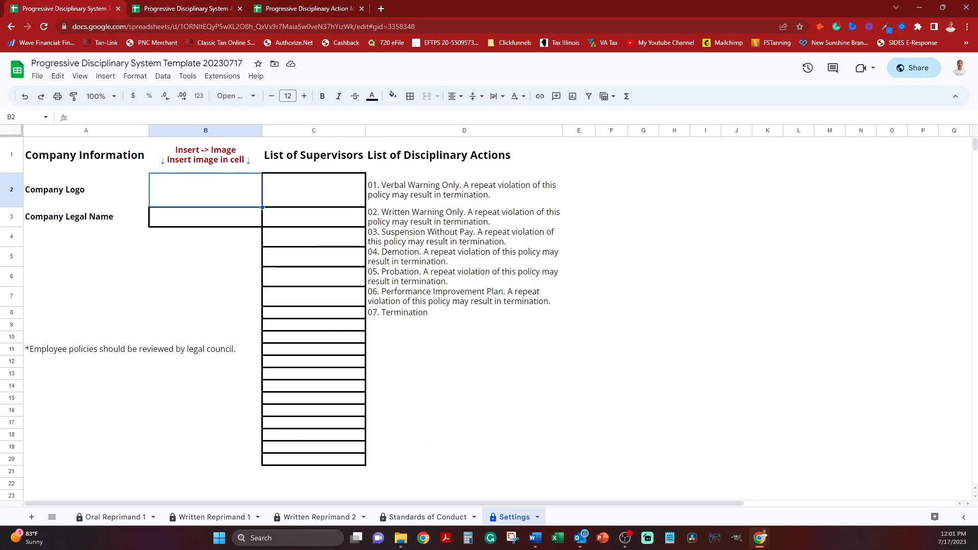
click(181, 9)
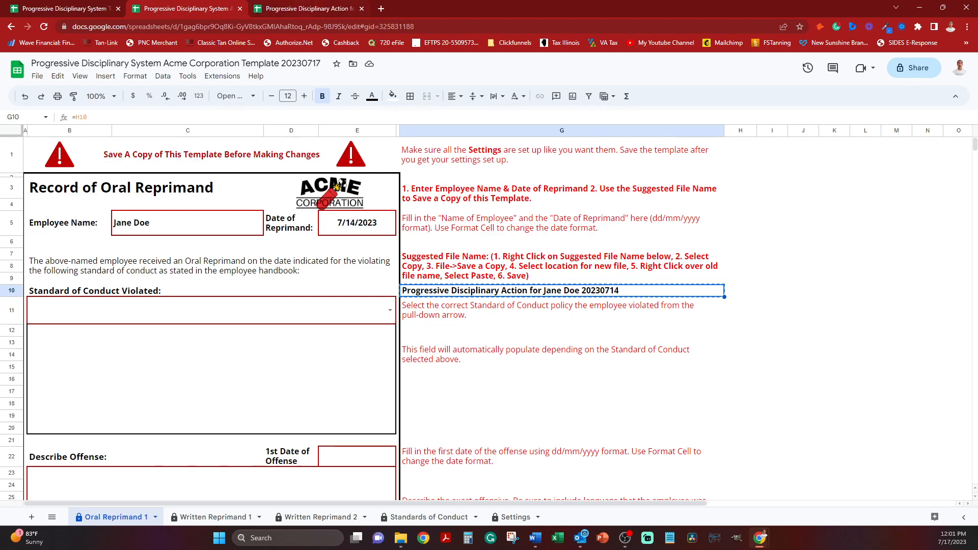
Switch to the employee-specific copy and set the Standard of Conduct Violated in B11 to 11. Insubordination.
key(ctrl+Tab)
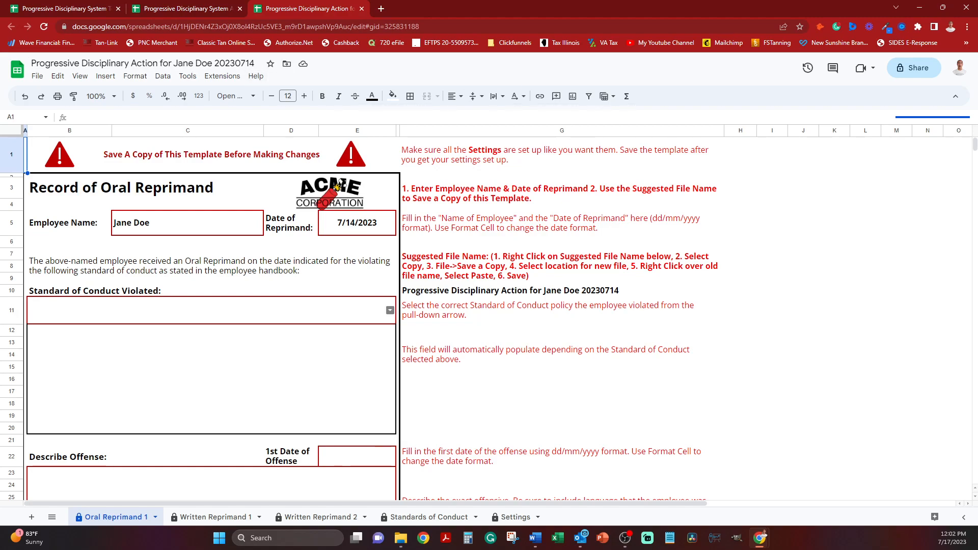
click(390, 310)
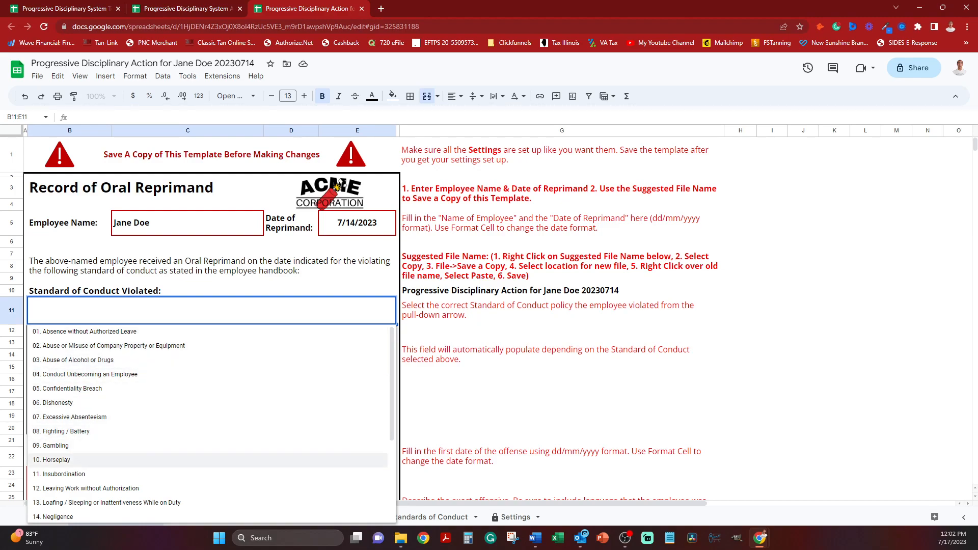
click(64, 473)
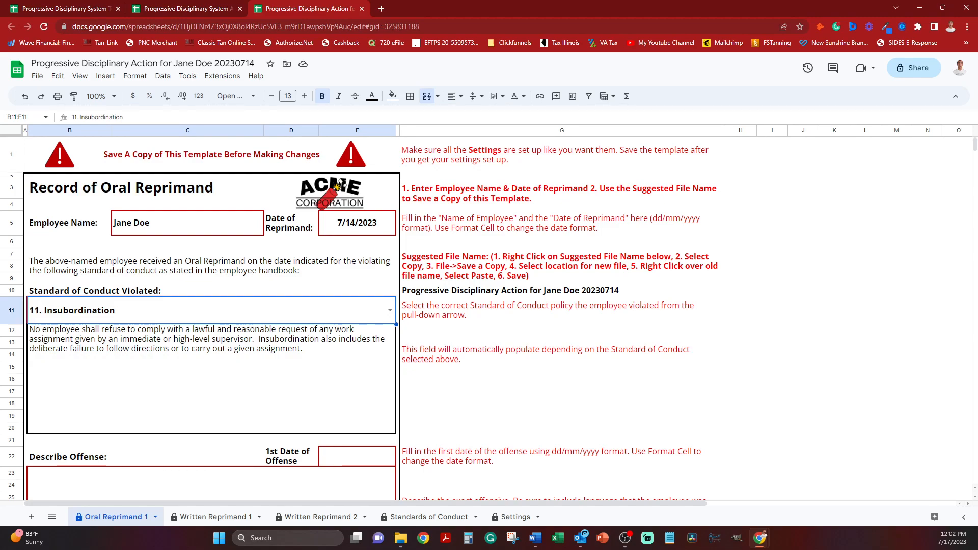
Enter 7/13 as the 1st Date of Offense in cell E22.
scroll(359, 319, down, 1)
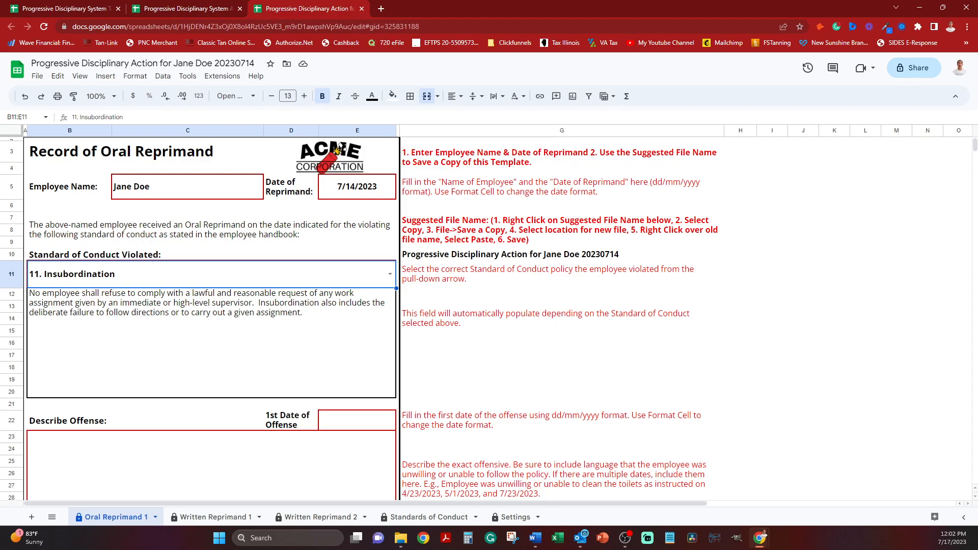
click(357, 421)
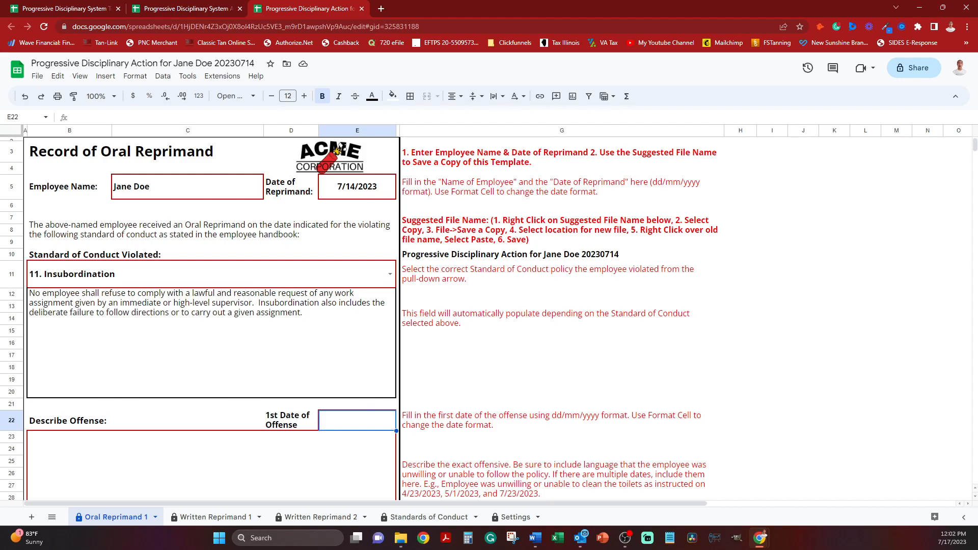
text(7/)
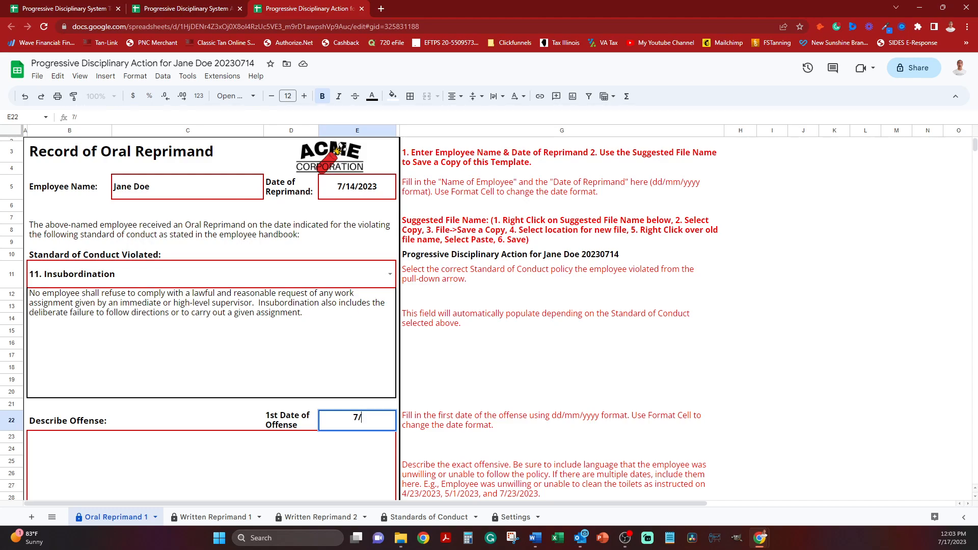
text(13)
key(Return)
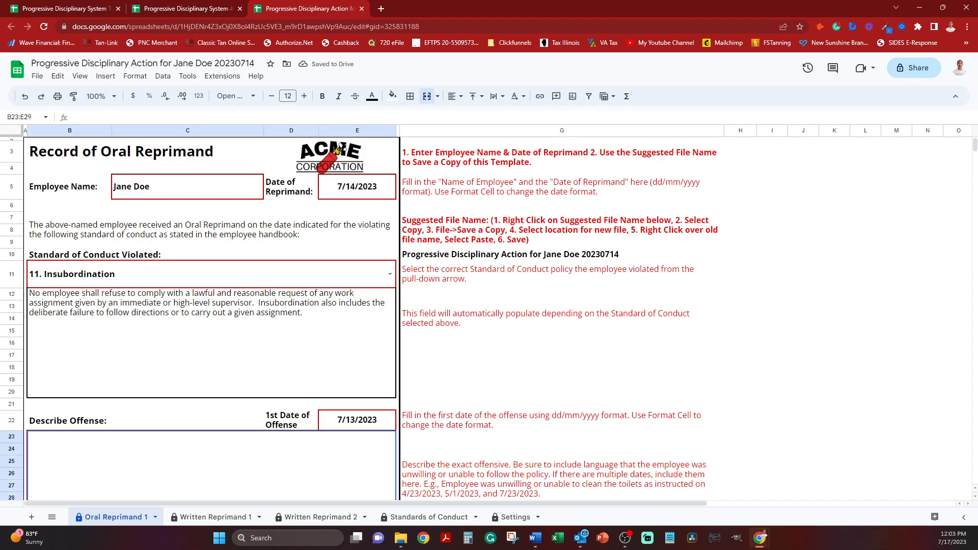
Fill in Describe Offense with "Employee was unwilling or unable to clean toilets as instructed on 7/13/2023 and 7/14/2023.".
scroll(338, 148, down, 2)
click(561, 392)
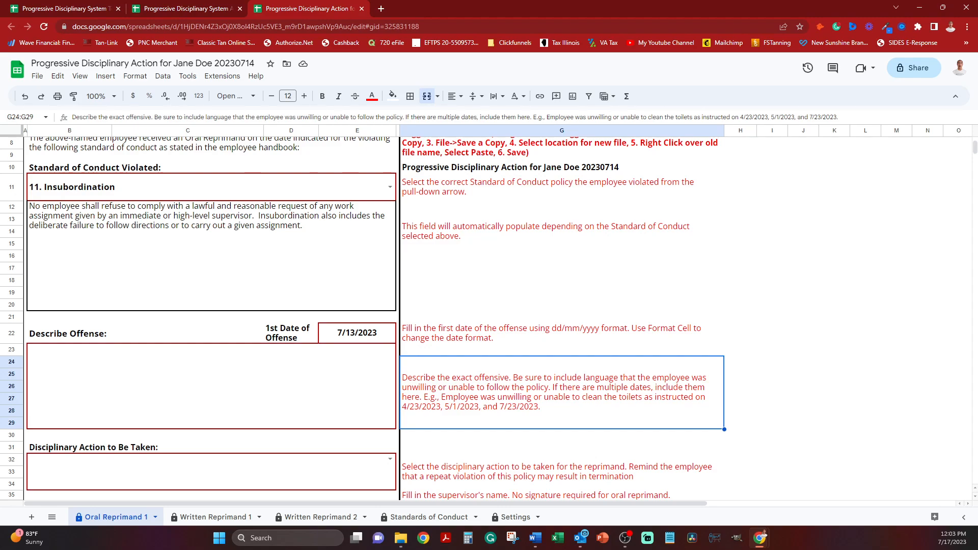
click(211, 386)
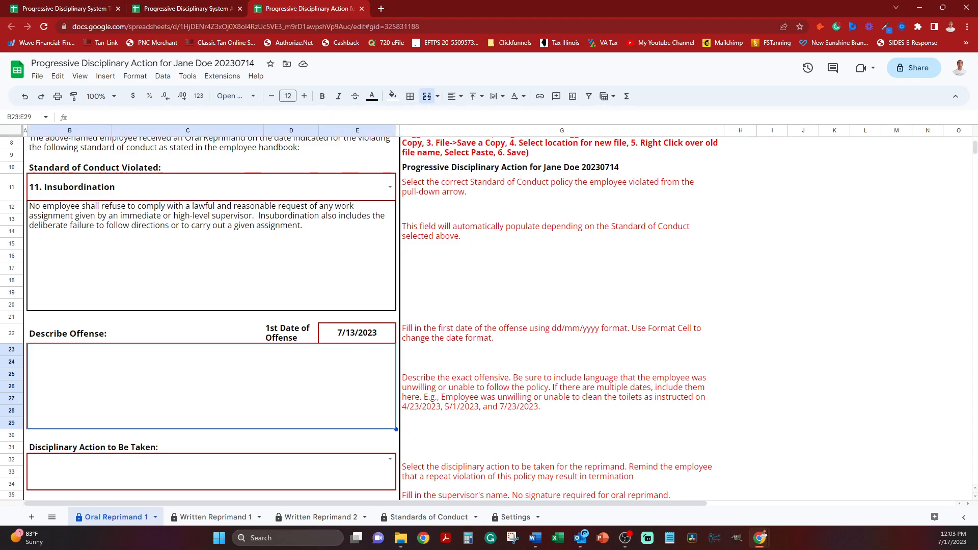
text(Employee was unwilling or unable)
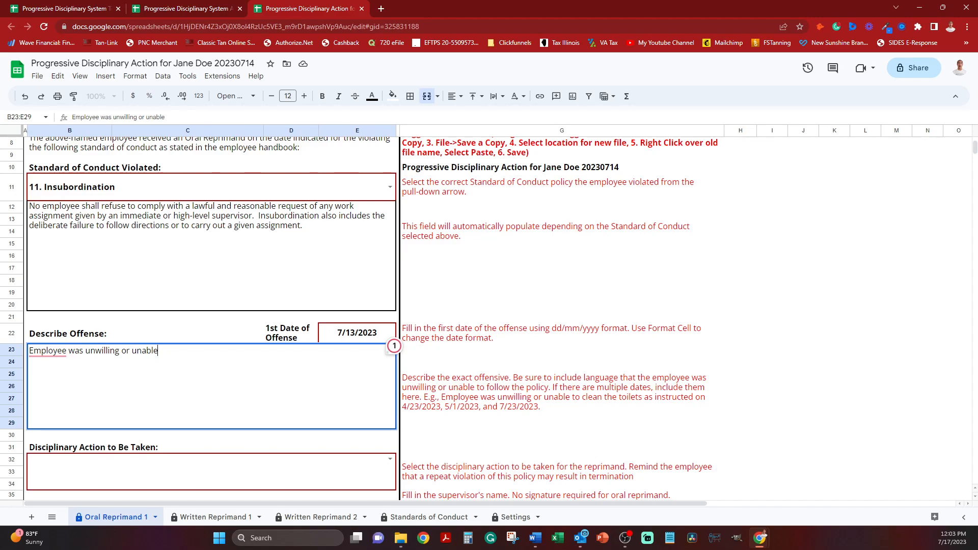
text(to)
text(clean tooi)
key(BackSpace)
key(BackSpace)
text(ilets as instru)
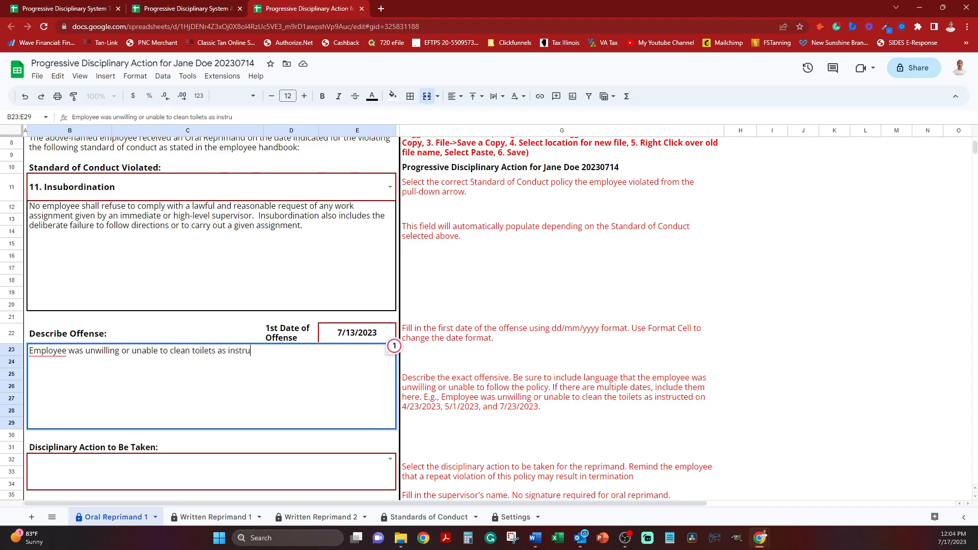
text(cted on 7/10/2023 and)
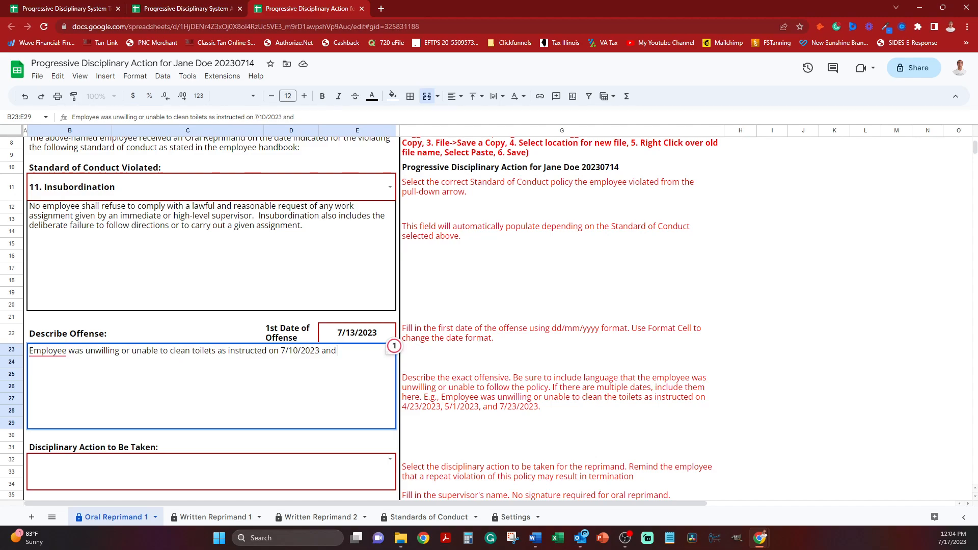
key(BackSpace)
key(BackSpace)
key(BackSpace)
key(BackSpace)
key(BackSpace)
key(BackSpace)
key(BackSpace)
key(BackSpace)
key(BackSpace)
key(BackSpace)
text(3/2023 and 7/14/20)
text(.)
key(Return)
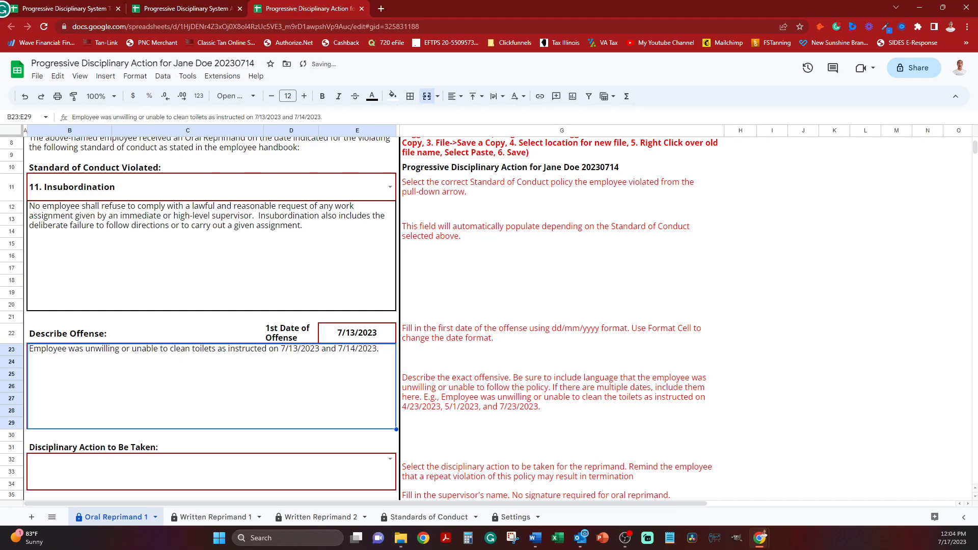
Set the Disciplinary Action to Be Taken to "01. Verbal Warning Only. A repeat violation of this policy may result in termination.".
scroll(211, 305, down, 3)
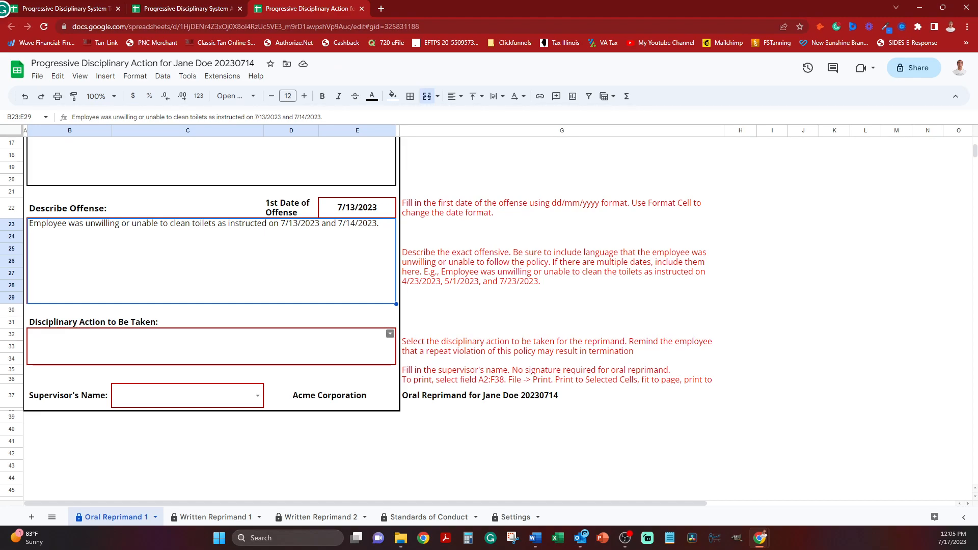
click(390, 334)
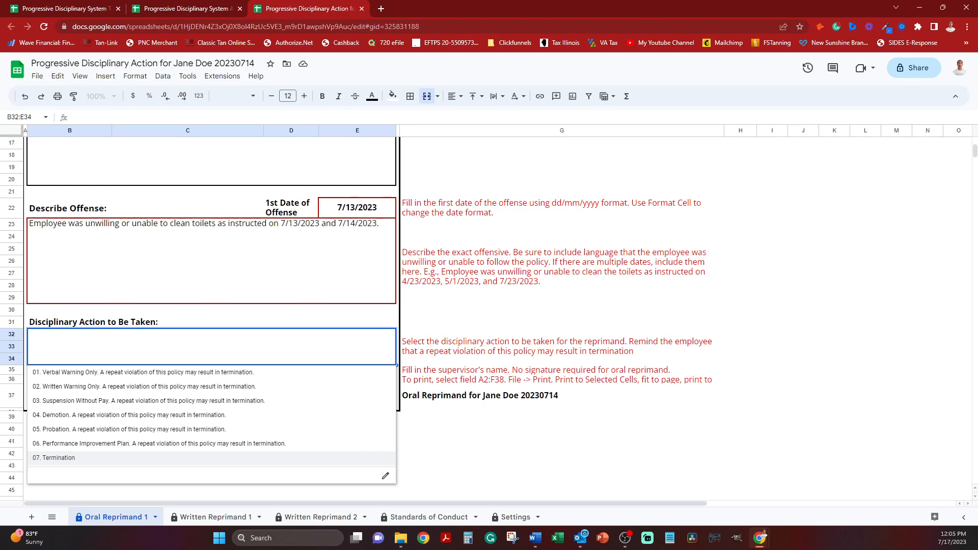
key(Up)
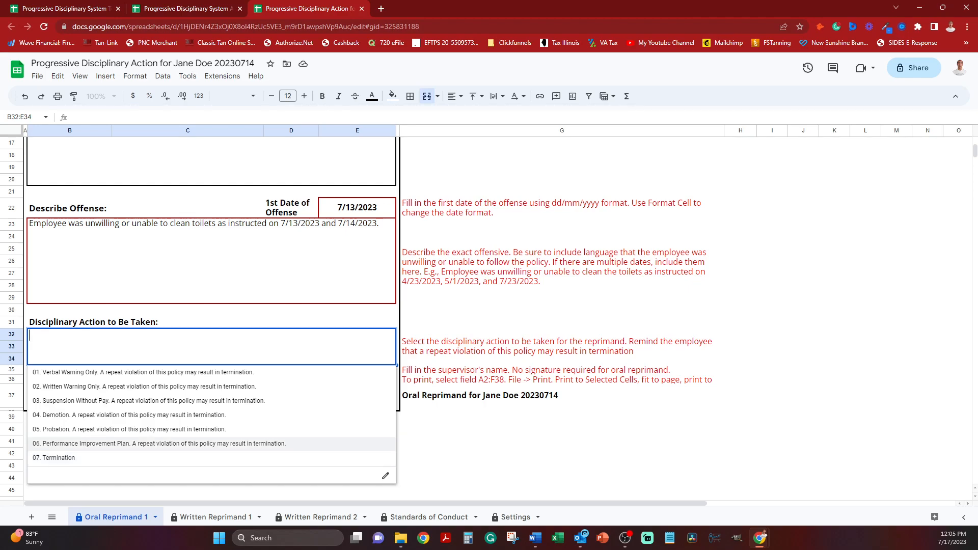
key(Up)
key(Up)
key(Up)
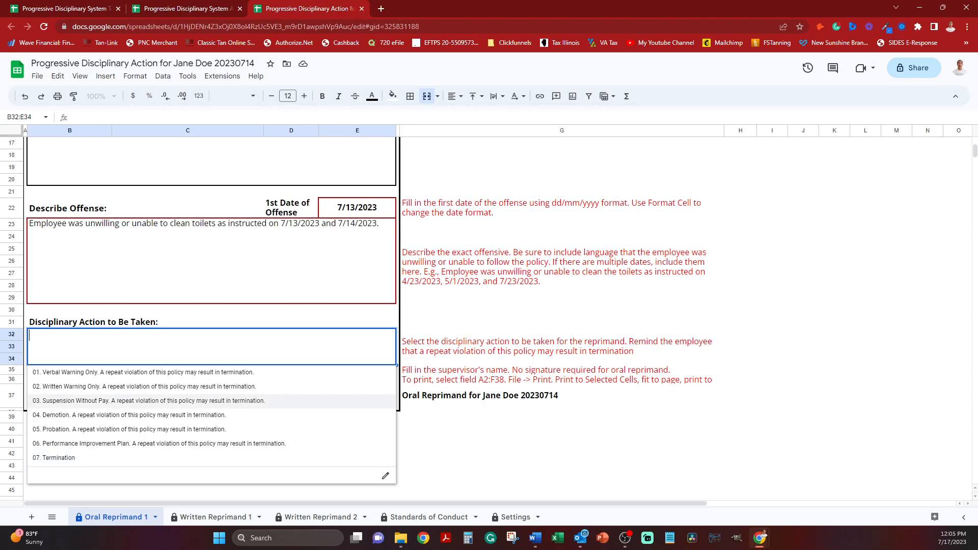
key(Up)
key(Up)
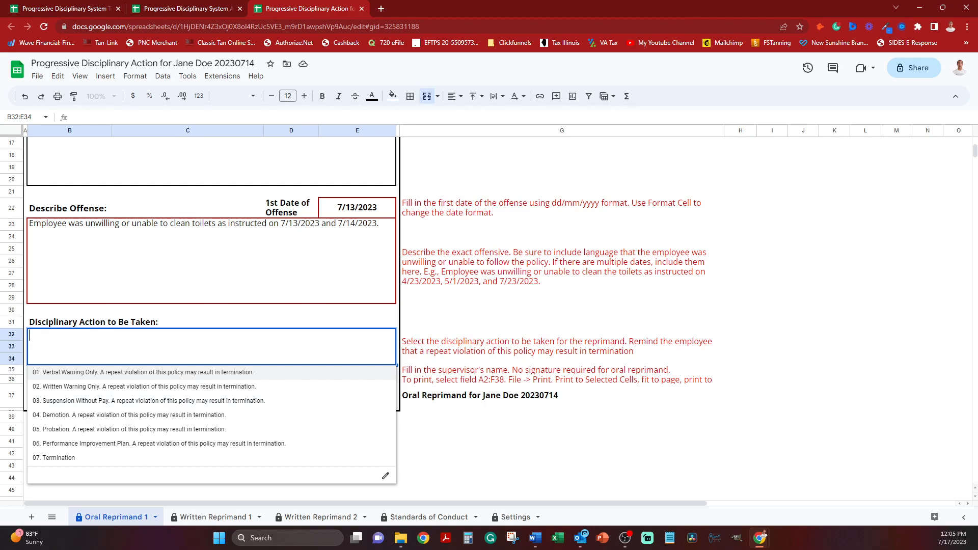
key(Down)
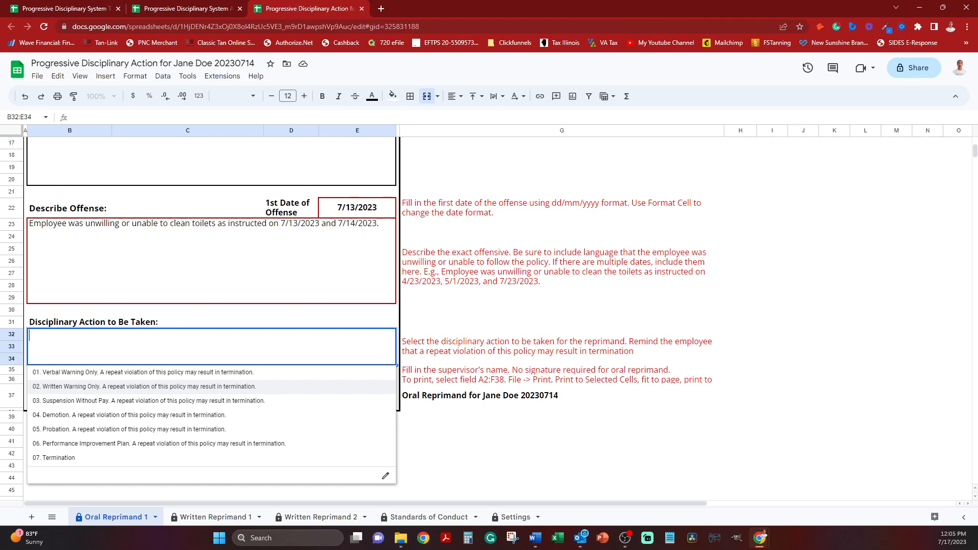
key(Up)
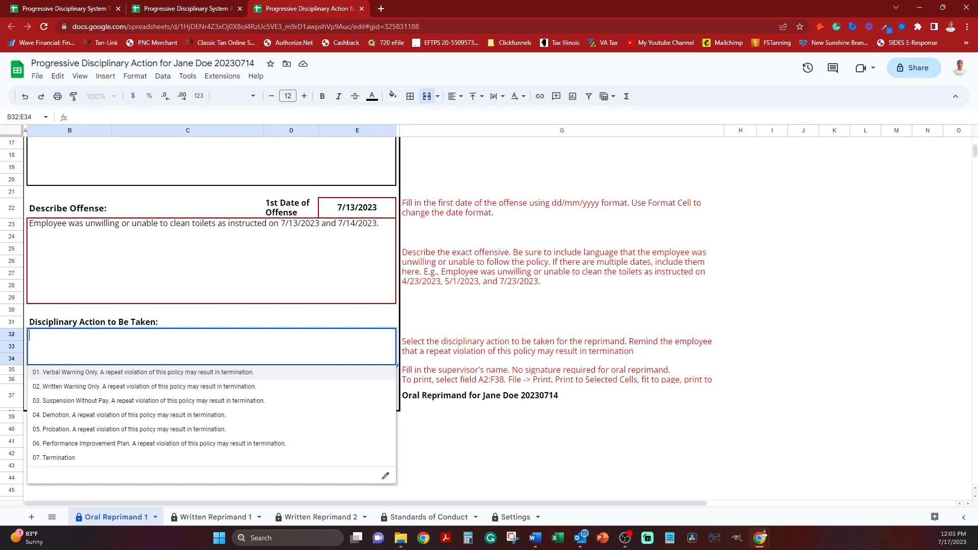
key(Return)
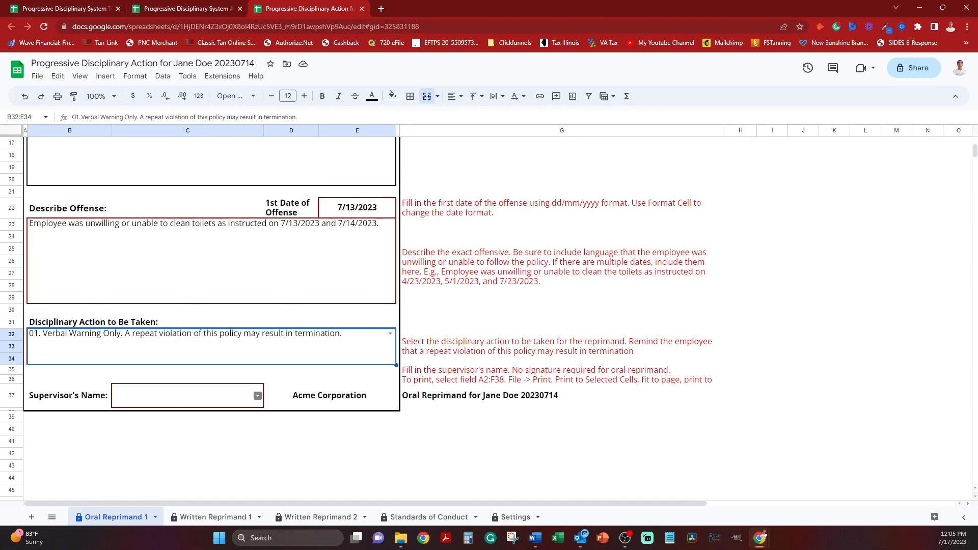
Choose the supervisor from the available names for the Supervisor's Name in cell C37.
click(257, 396)
click(187, 415)
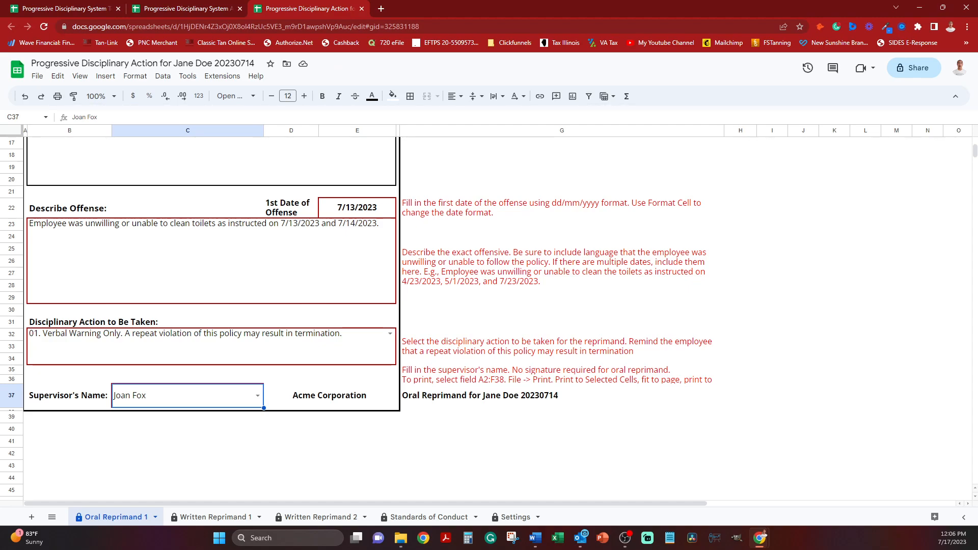
click(561, 429)
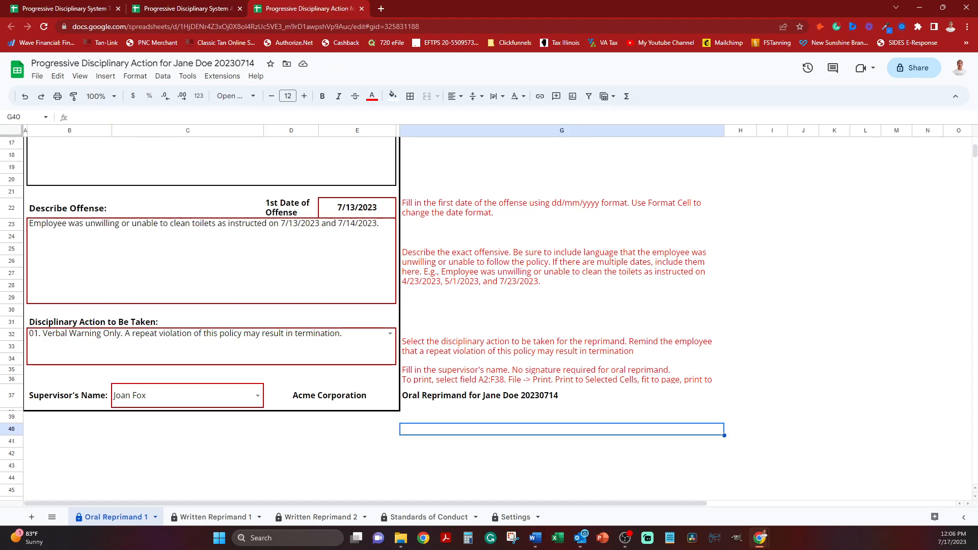
Select the reprimand form, range A2:F38, and set up printing for the selected cells only.
drag(398, 410, 25, 176)
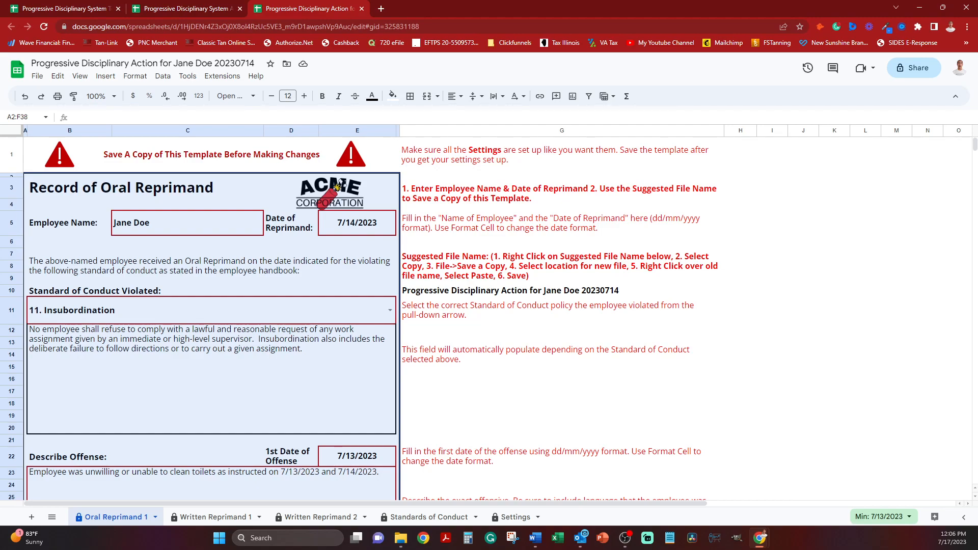
scroll(211, 316, down, 6)
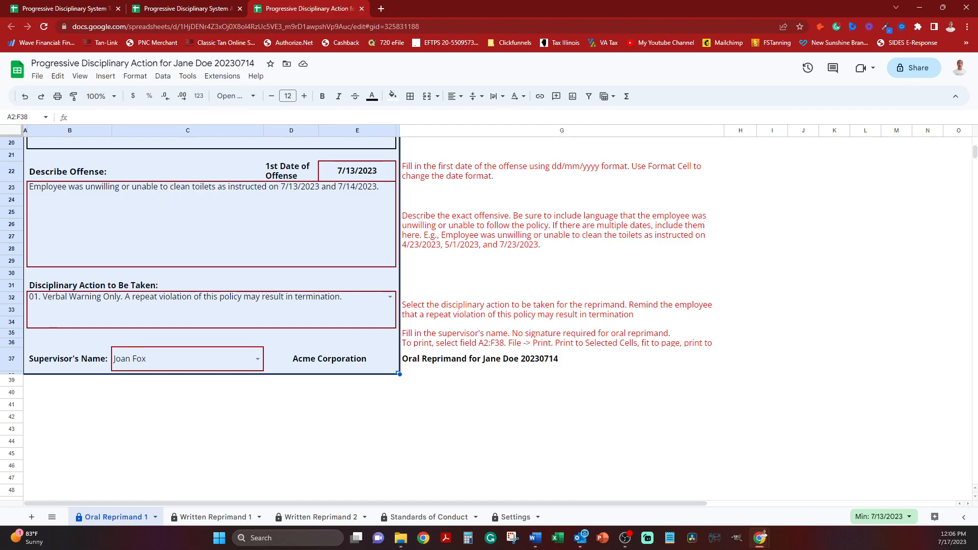
scroll(212, 316, up, 6)
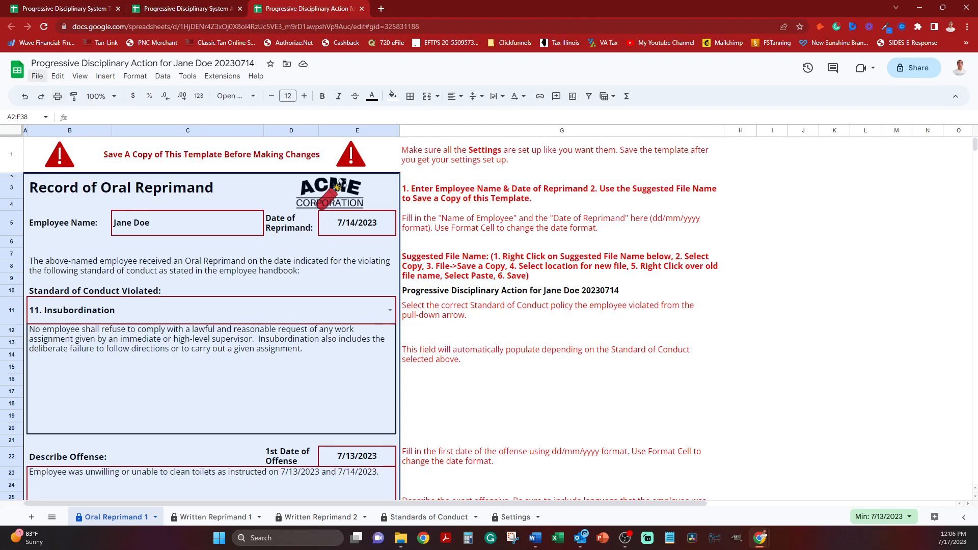
click(38, 76)
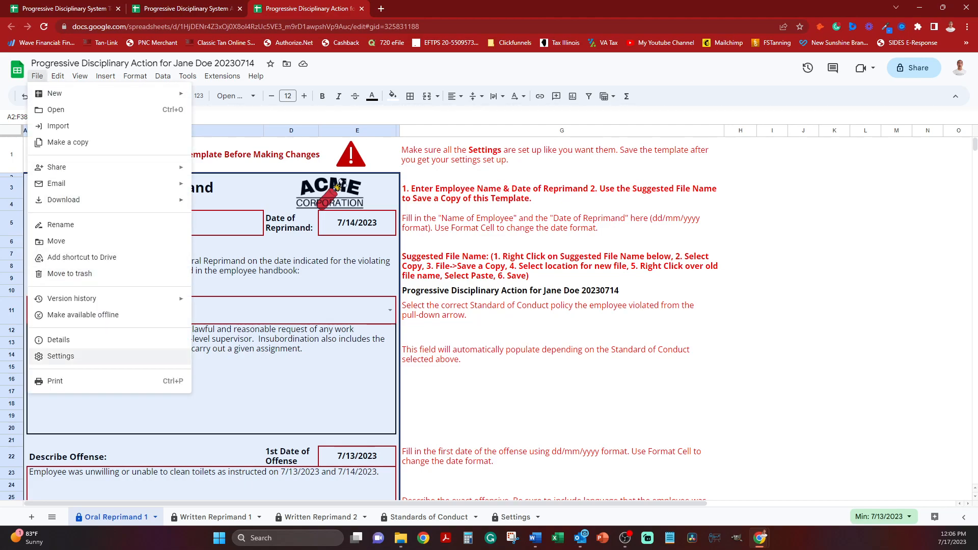
click(56, 381)
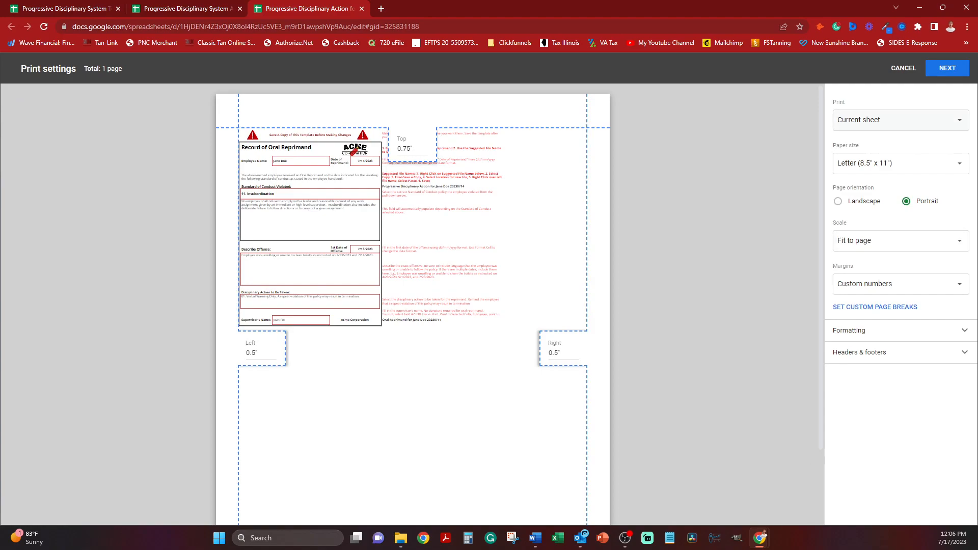
click(899, 119)
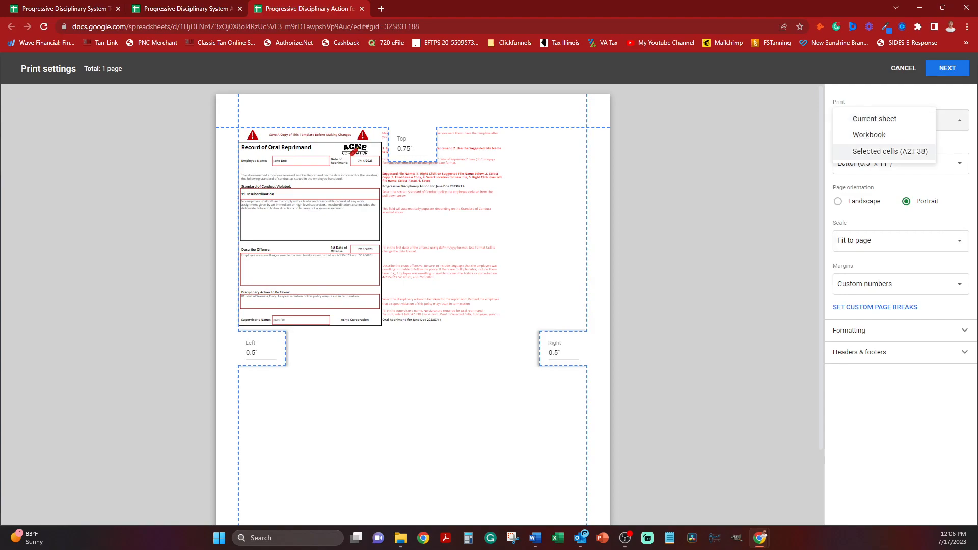
click(889, 151)
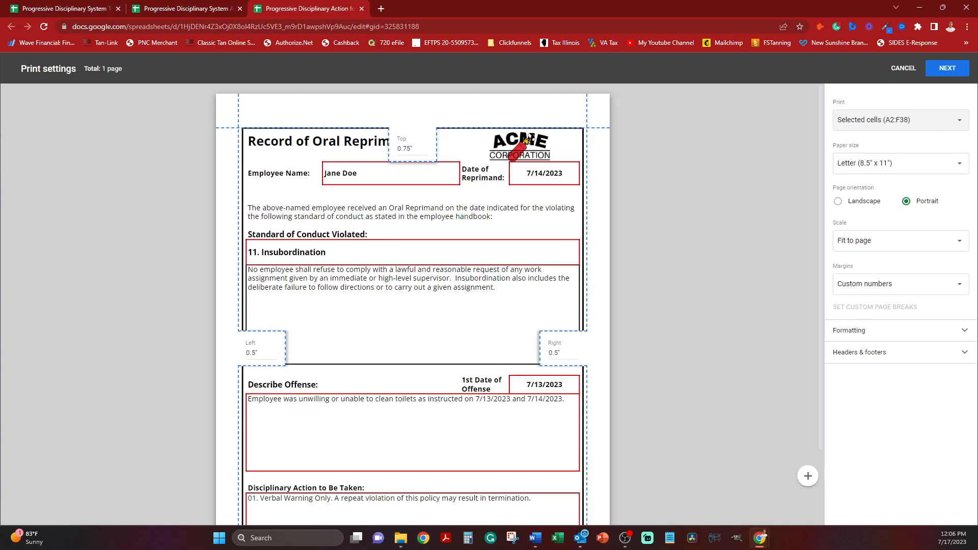
Examine the full page of the Oral Reprimand print preview, checking its Fit to page scale.
scroll(412, 306, down, 2)
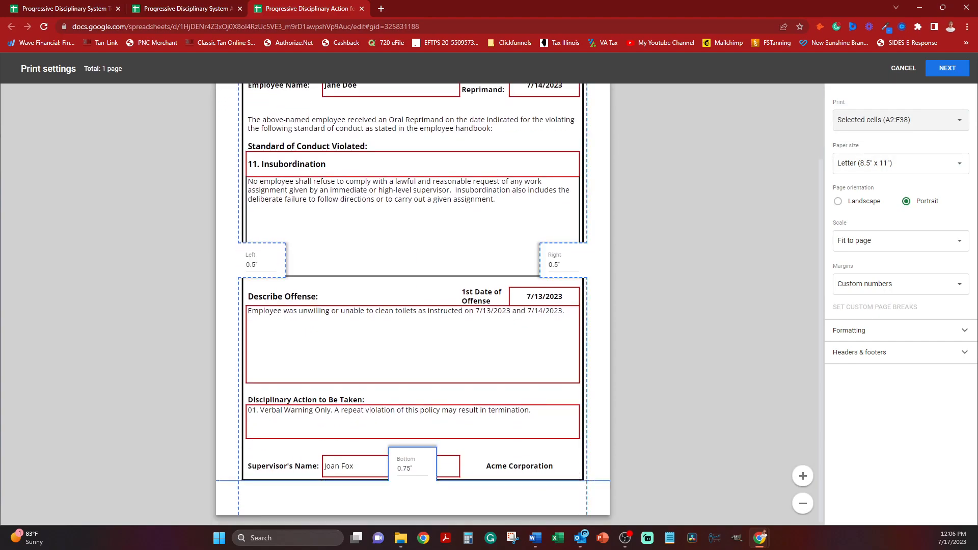
scroll(413, 306, up, 1)
scroll(413, 305, up, 2)
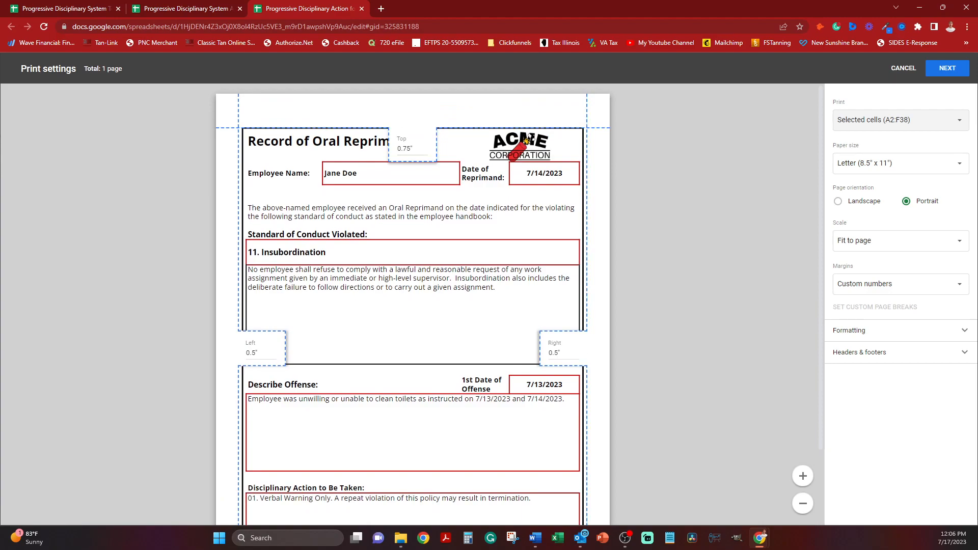
scroll(412, 306, down, 3)
scroll(413, 305, down, 1)
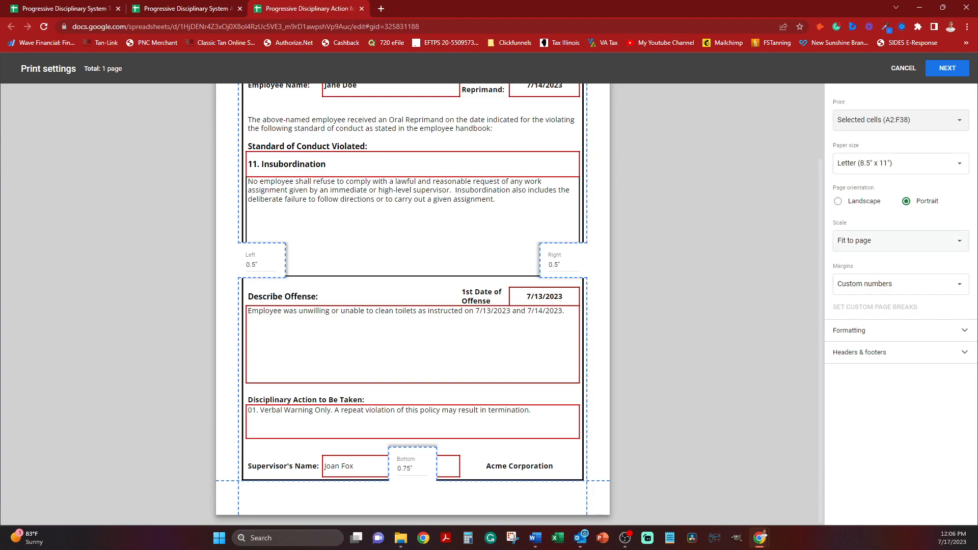
click(887, 240)
click(874, 240)
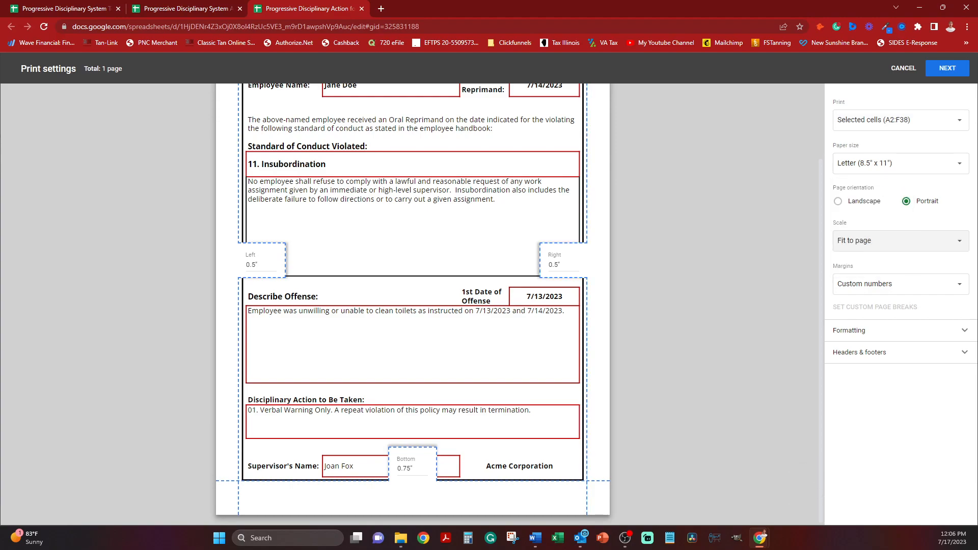
scroll(413, 305, up, 3)
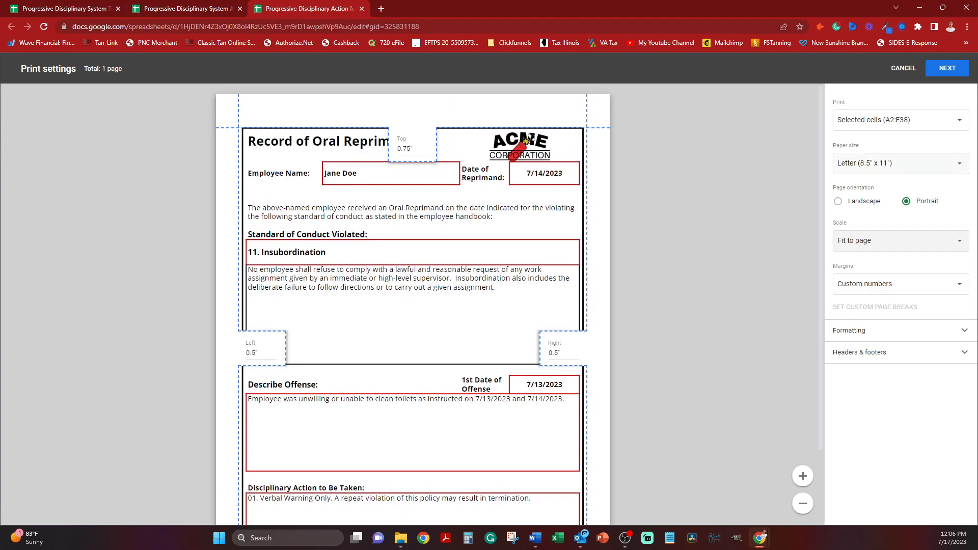
click(947, 68)
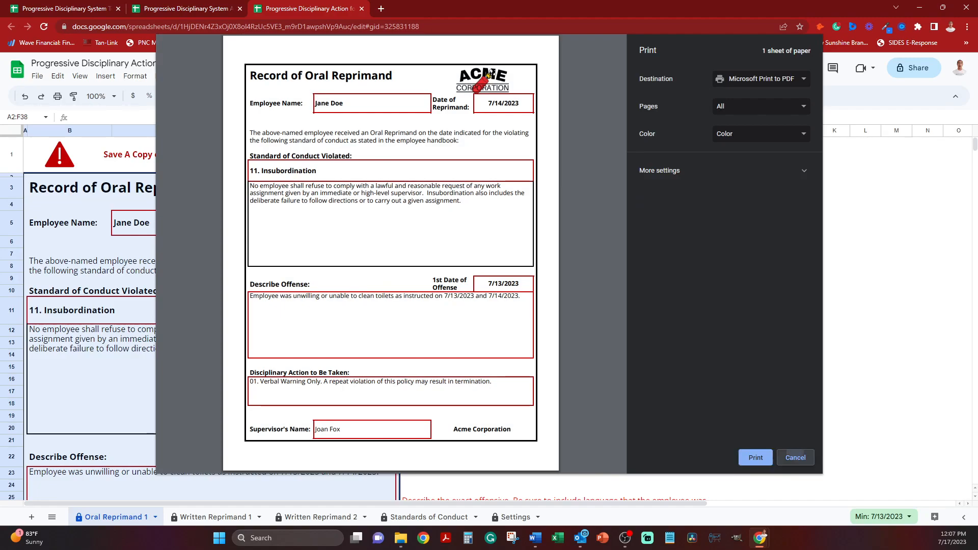
click(795, 458)
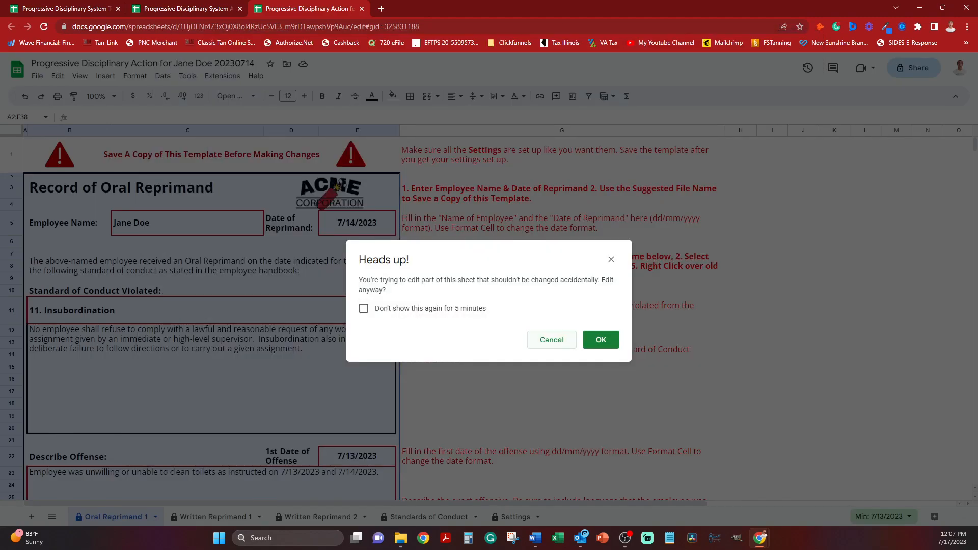
click(552, 340)
Copy the suggested Oral Reprimand file name from cell G37.
scroll(551, 340, down, 4)
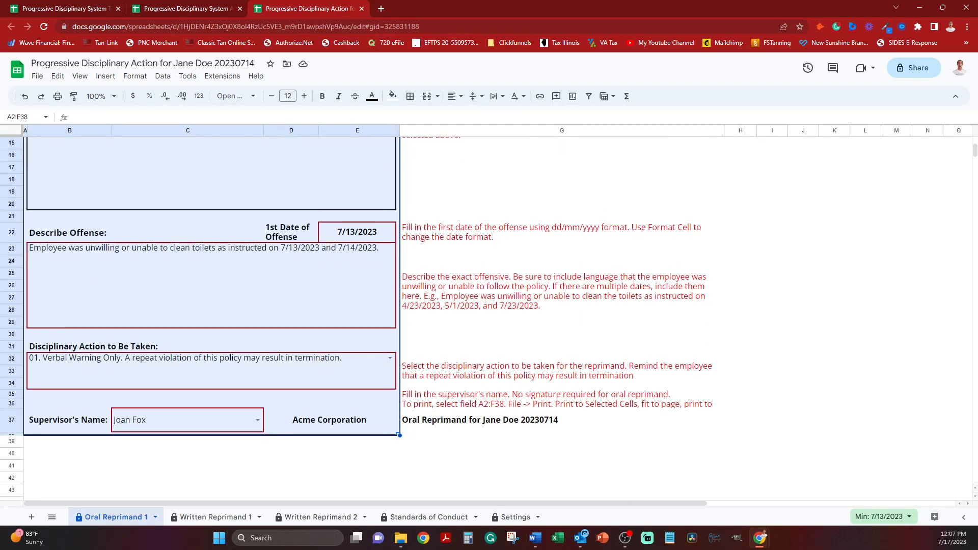
click(551, 420)
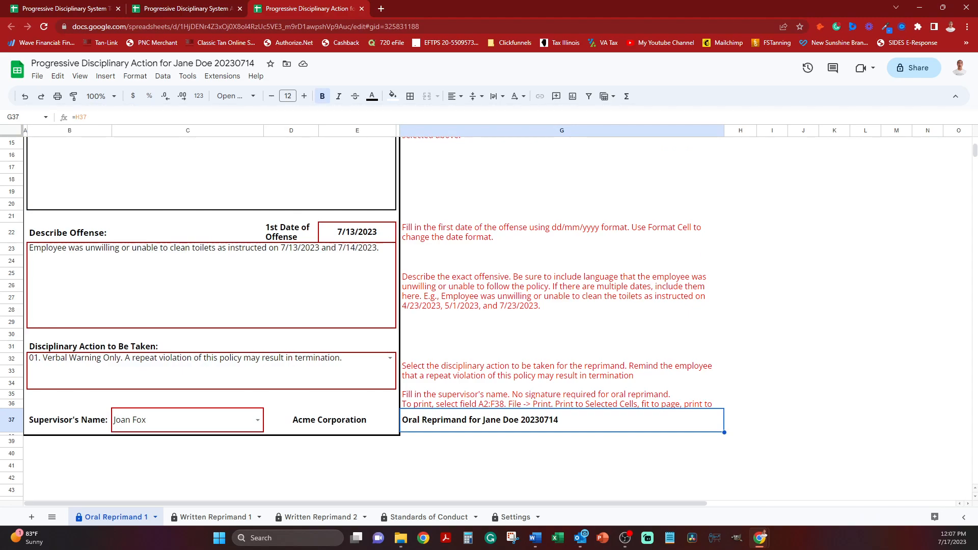
right_click(502, 420)
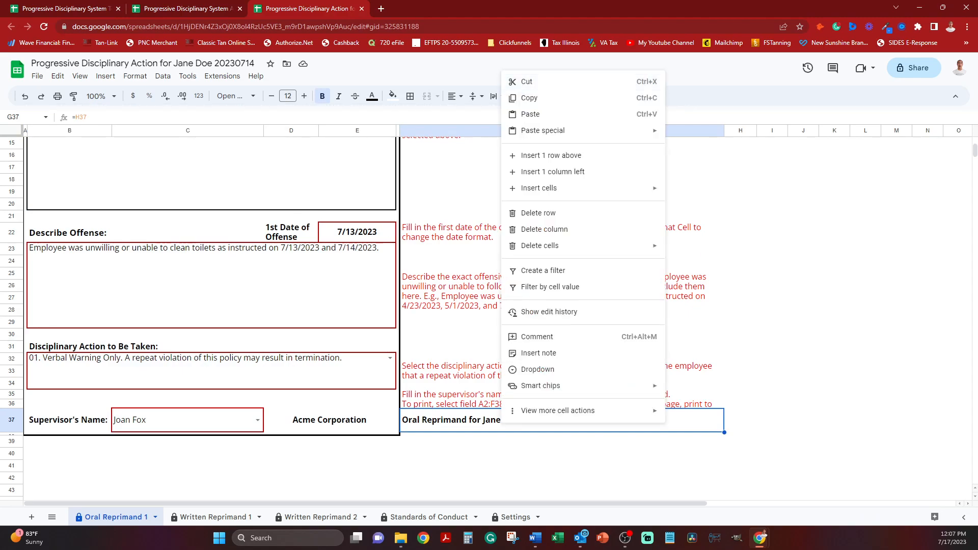
click(521, 98)
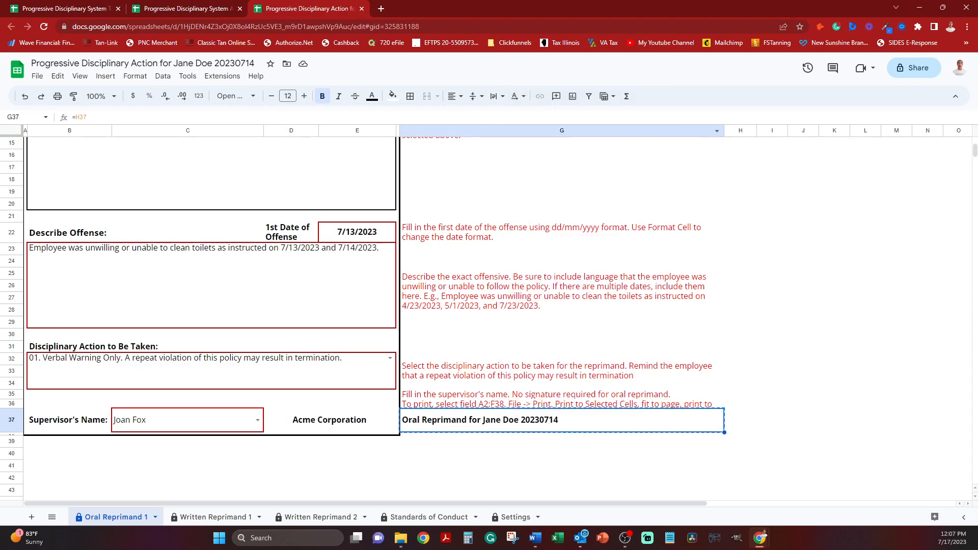
Select the whole Oral Reprimand form again, from cell A2 to F38.
click(398, 434)
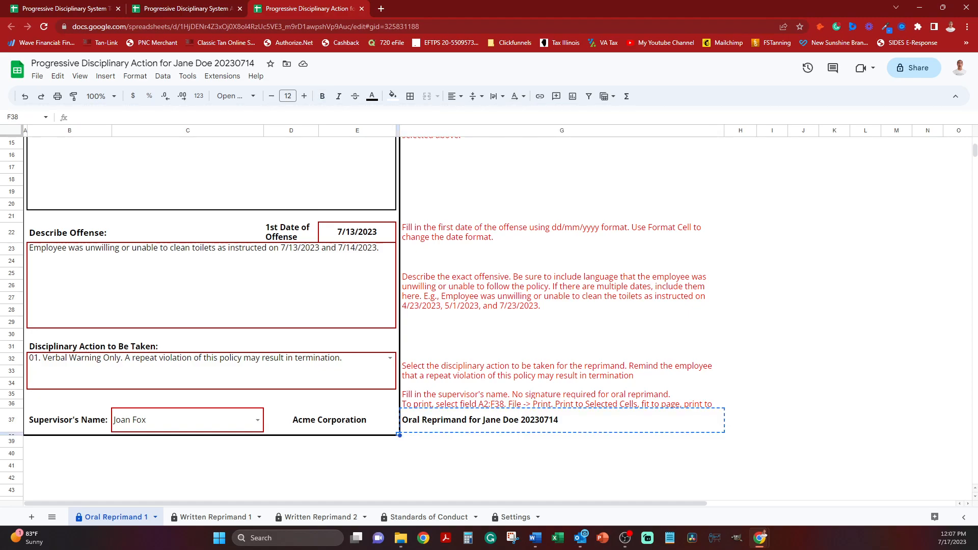
double_click(394, 434)
click(552, 339)
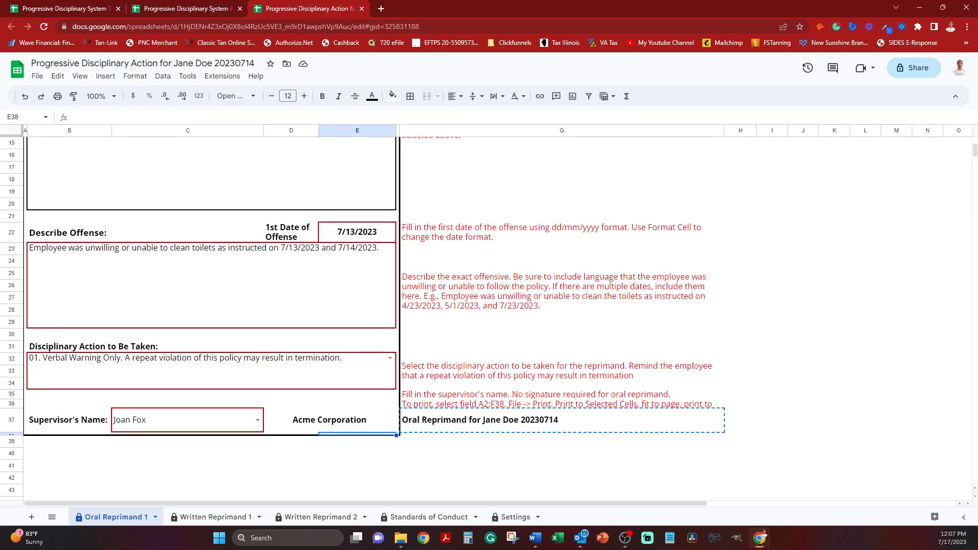
click(397, 429)
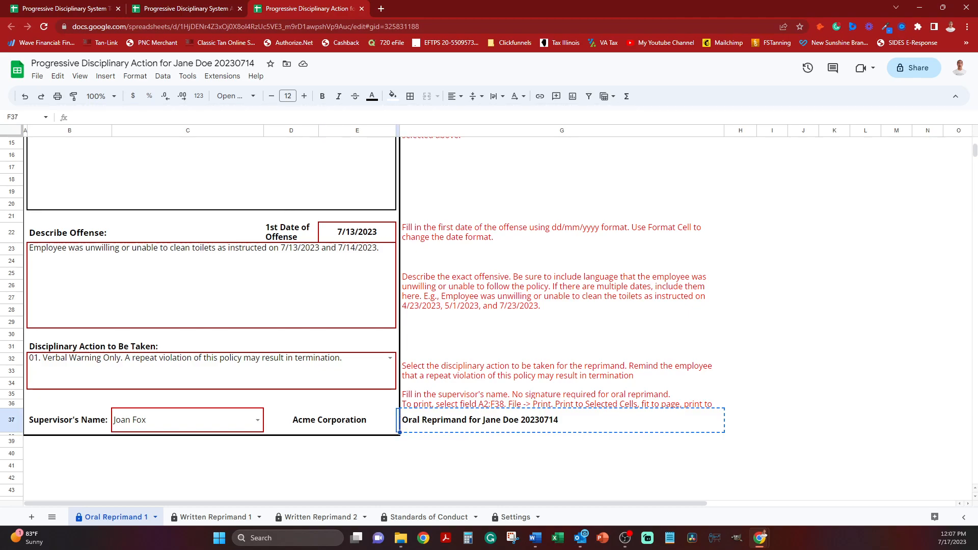
scroll(356, 316, up, 5)
click(25, 175)
scroll(357, 315, down, 8)
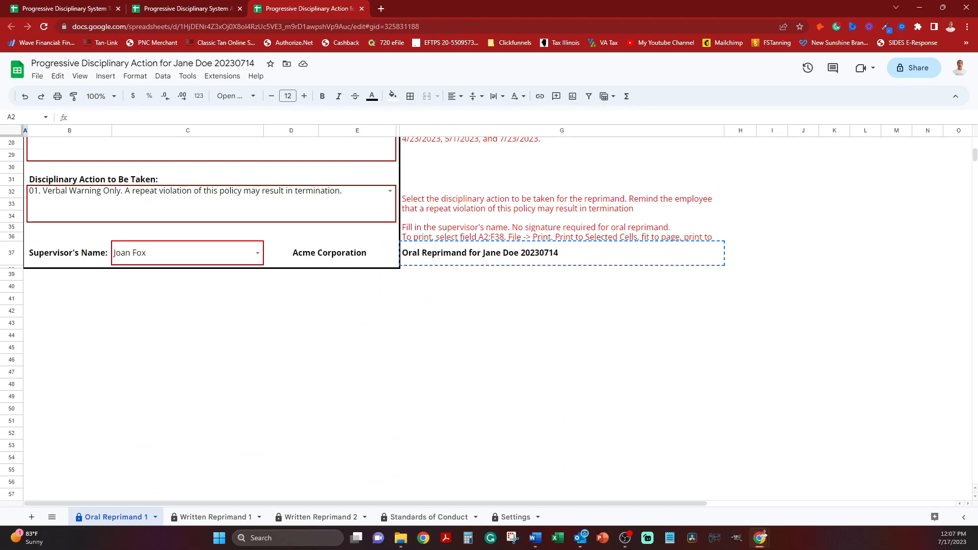
shift+click(398, 267)
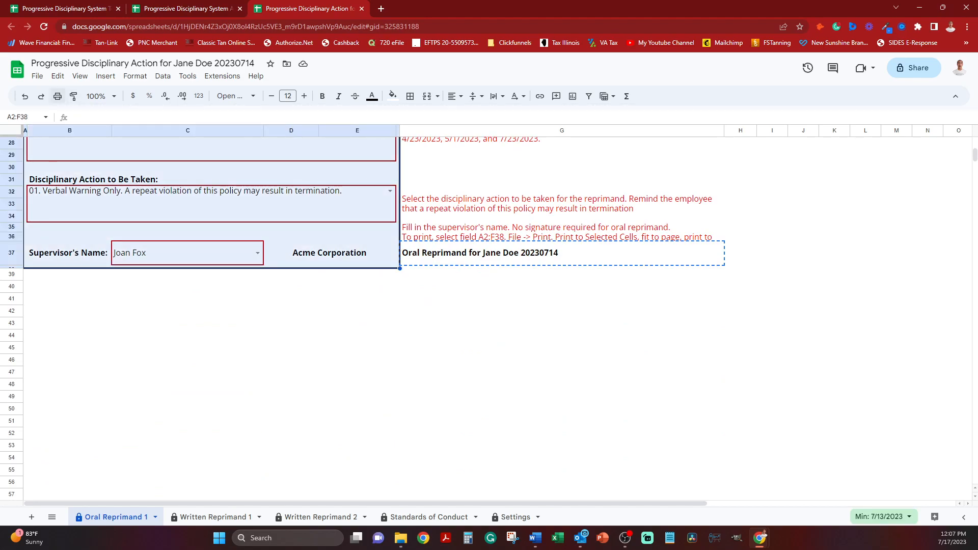
Set up the print job for Selected cells (A2:F38) and continue to the printer options.
click(57, 95)
click(896, 120)
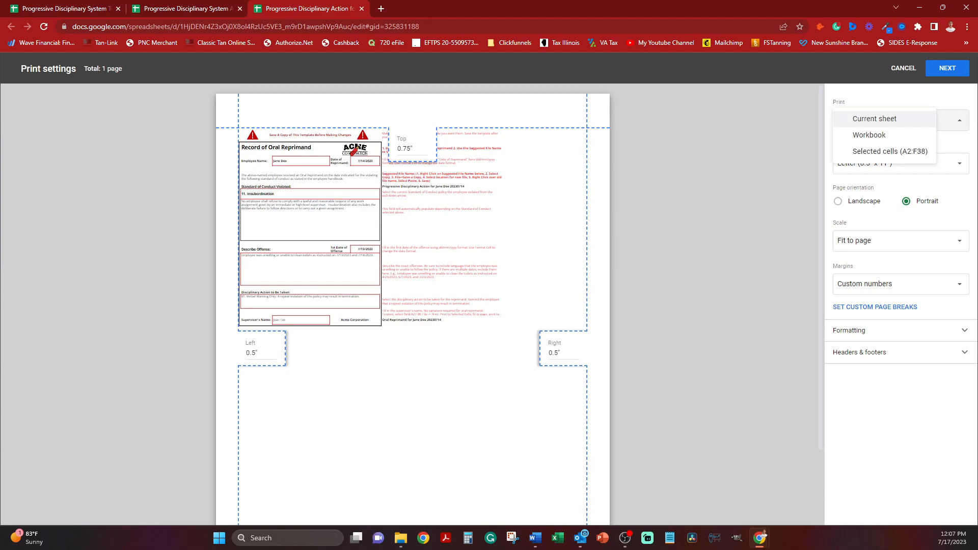
click(876, 149)
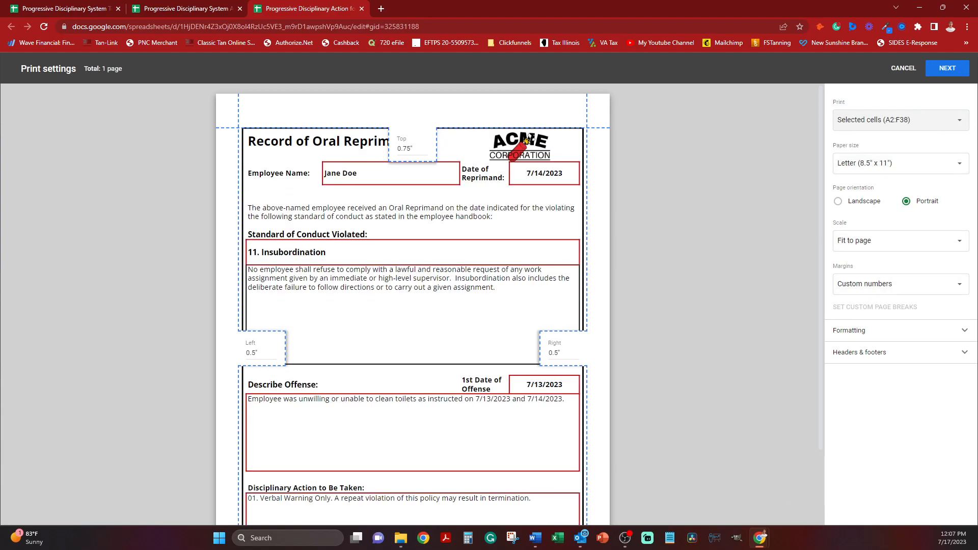
click(947, 68)
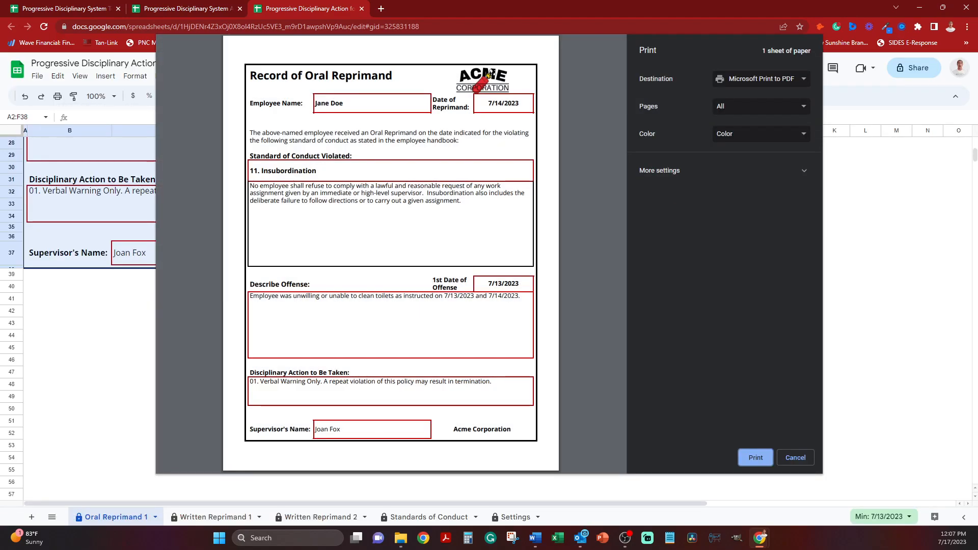
Print the form to PDF, save it in the Progressive Discipline folder under the copied file name, and decline editing the protected cells.
click(756, 458)
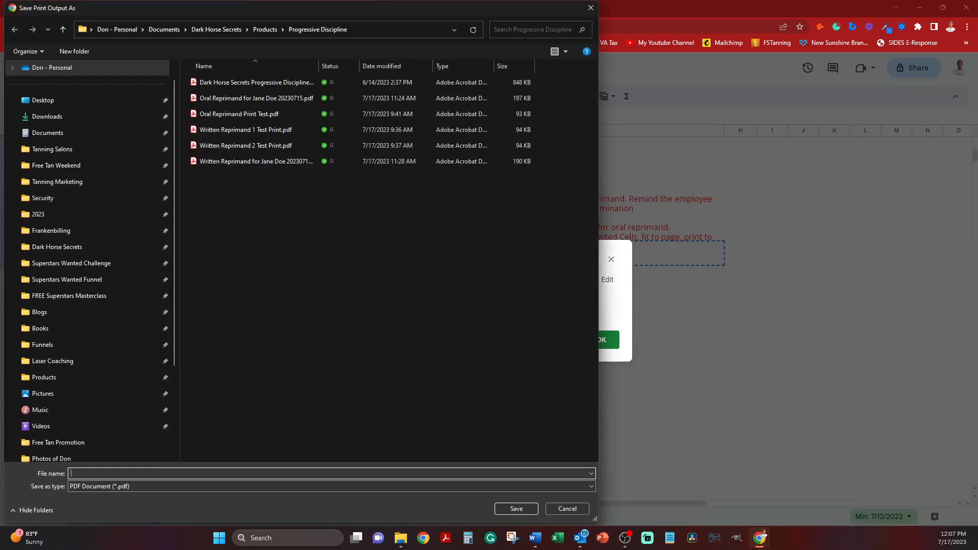
key(ctrl+v)
right_click(198, 473)
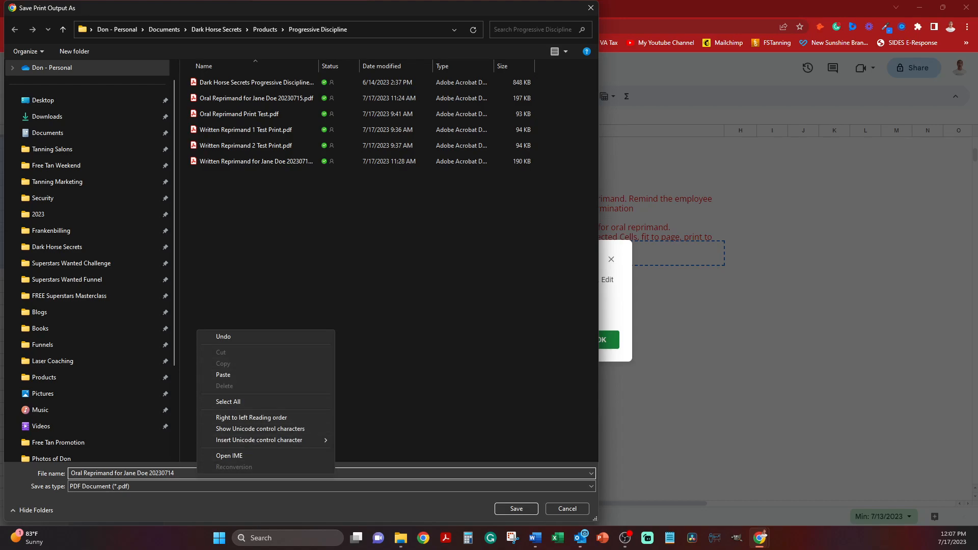
click(516, 509)
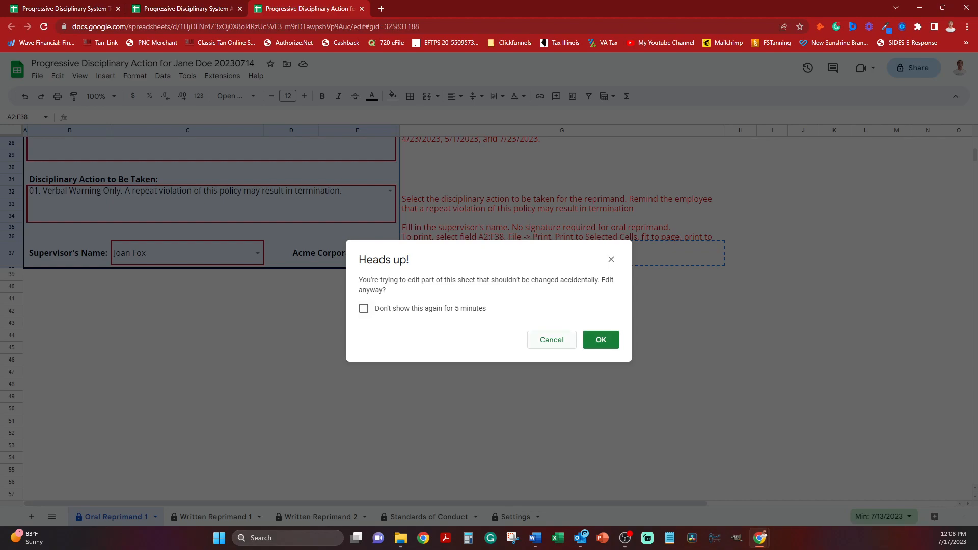
click(552, 340)
scroll(552, 340, up, 2)
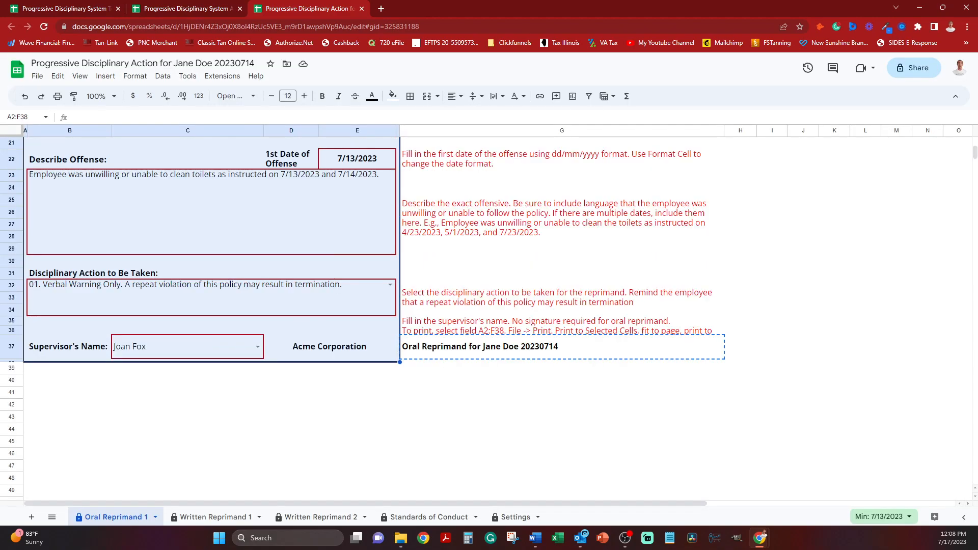
scroll(358, 280, up, 1)
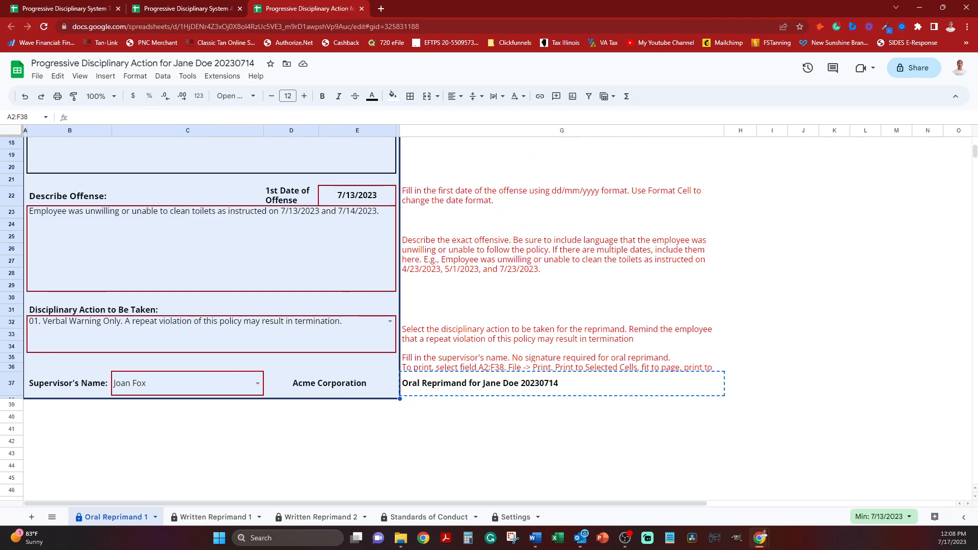
scroll(359, 318, up, 1)
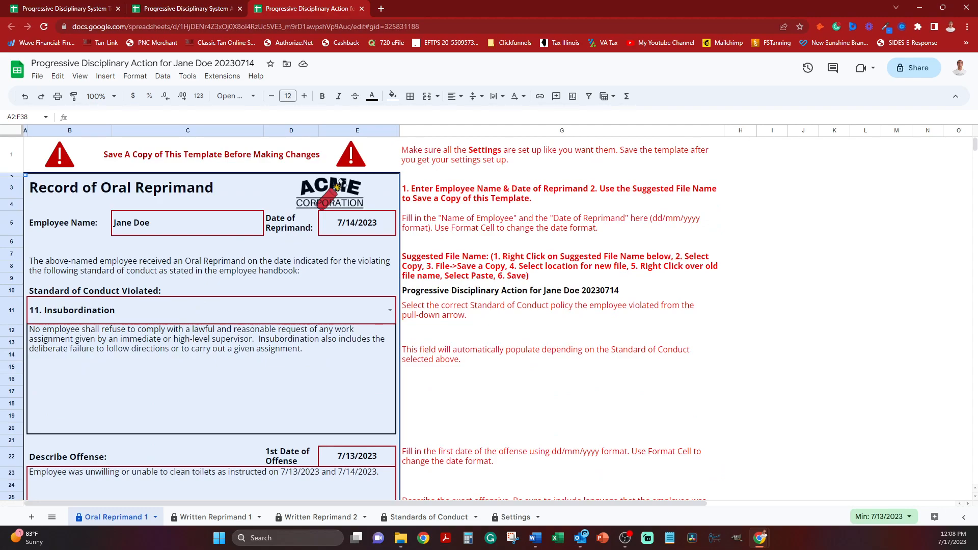
scroll(510, 280, down, 3)
click(509, 280)
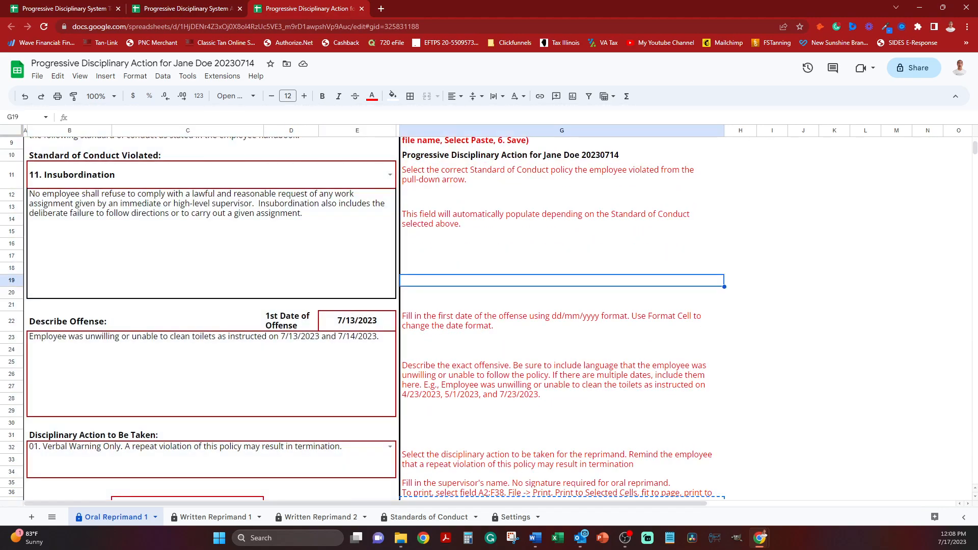
On the Written Reprimand 1 sheet, enter 7/24 of the current year as the Date of Reprimand in cell E4.
click(214, 517)
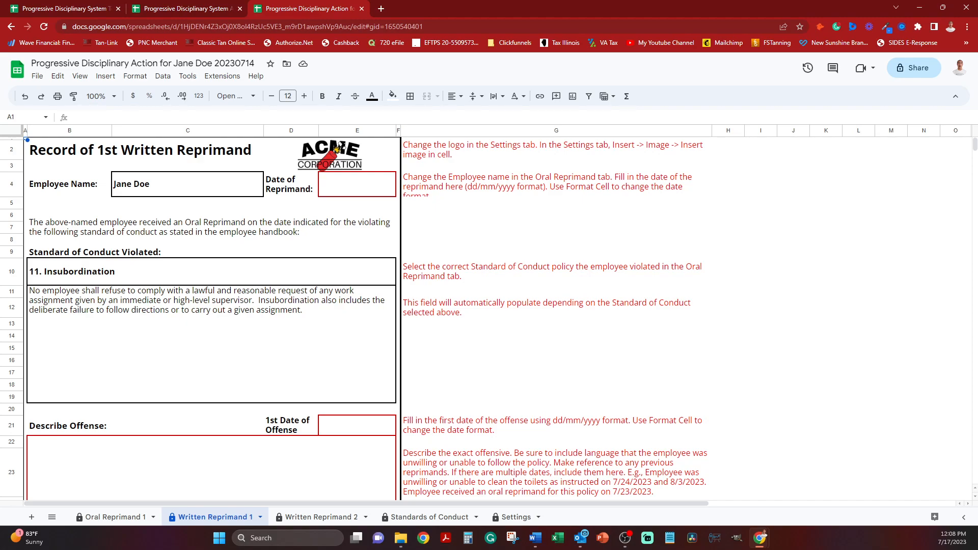
click(357, 184)
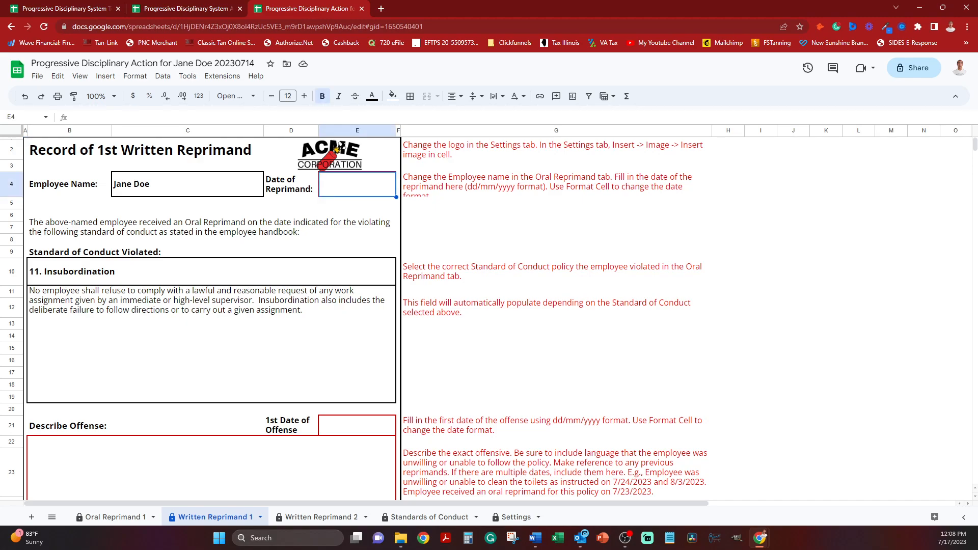
text(7/)
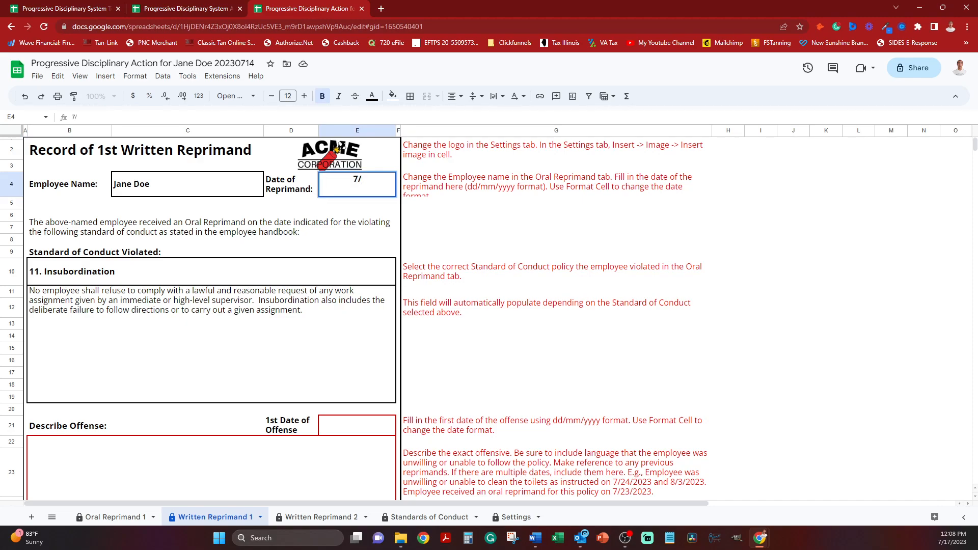
text(24)
key(Return)
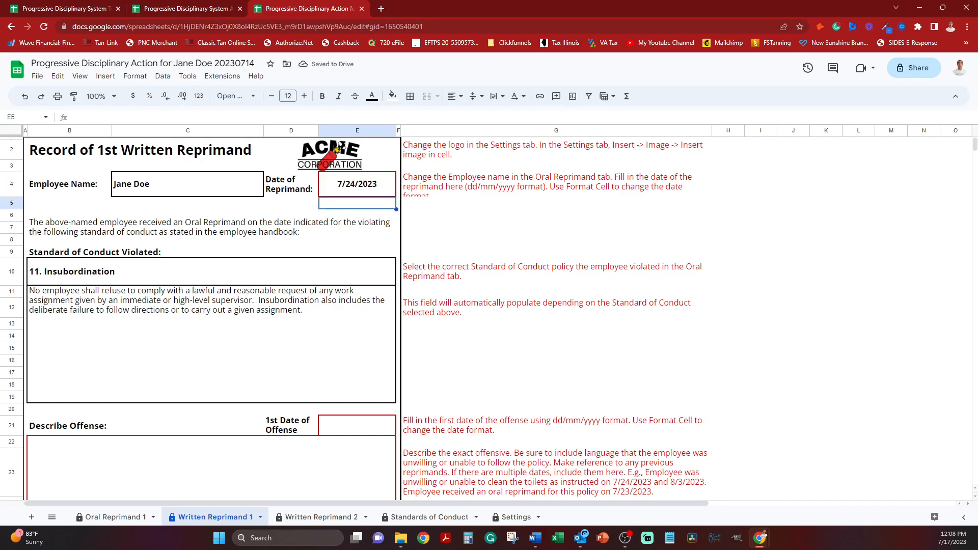
Enter 7/23/2023 as the 1st Date of Offense in cell E21.
scroll(337, 148, down, 1)
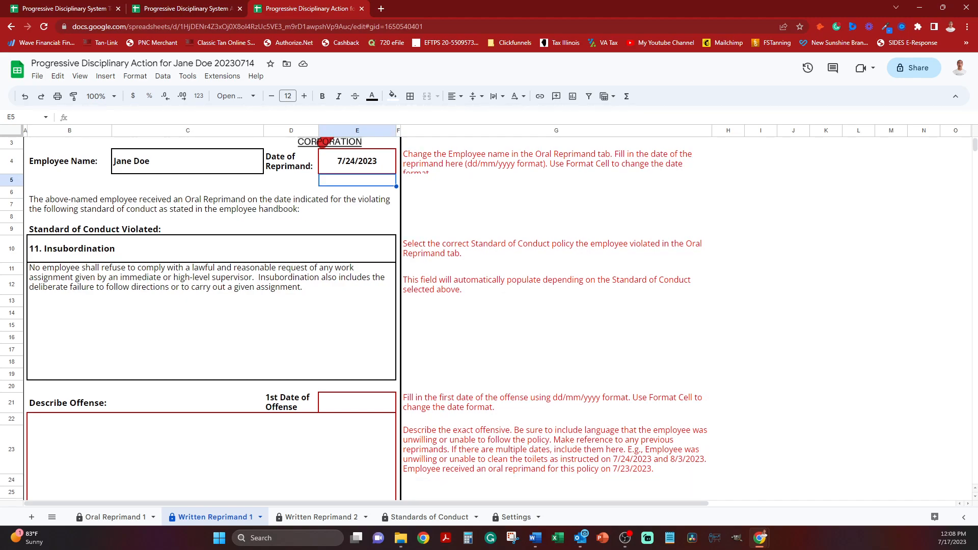
scroll(323, 142, up, 1)
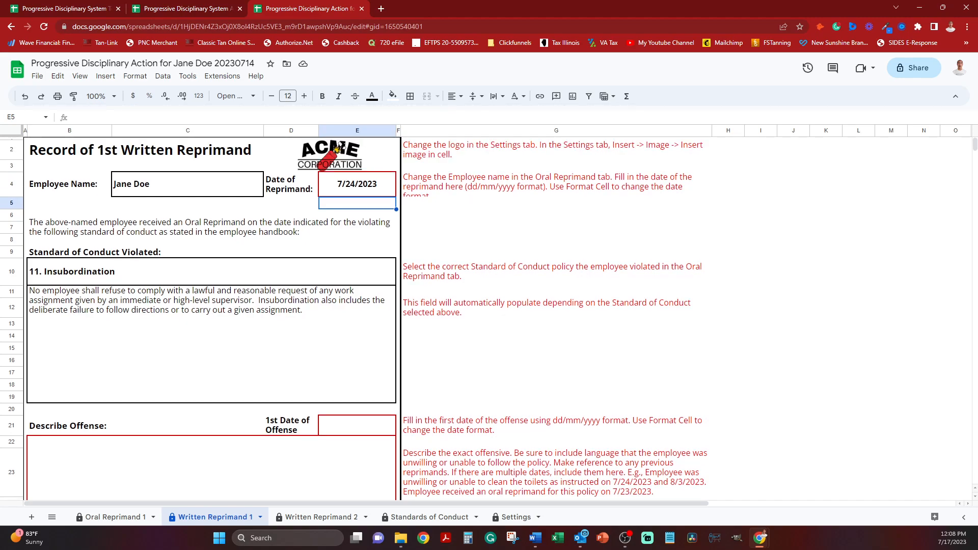
scroll(337, 148, down, 1)
scroll(337, 147, up, 1)
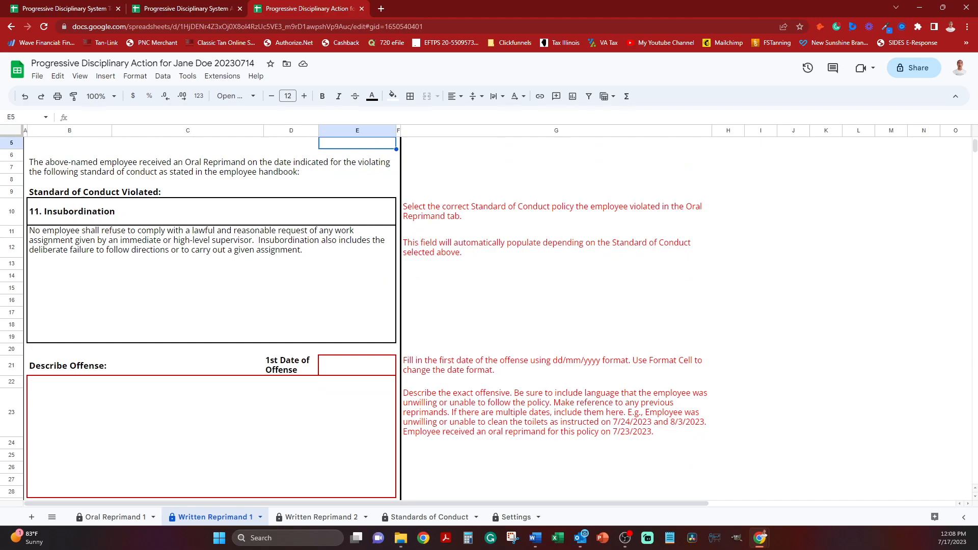
click(357, 426)
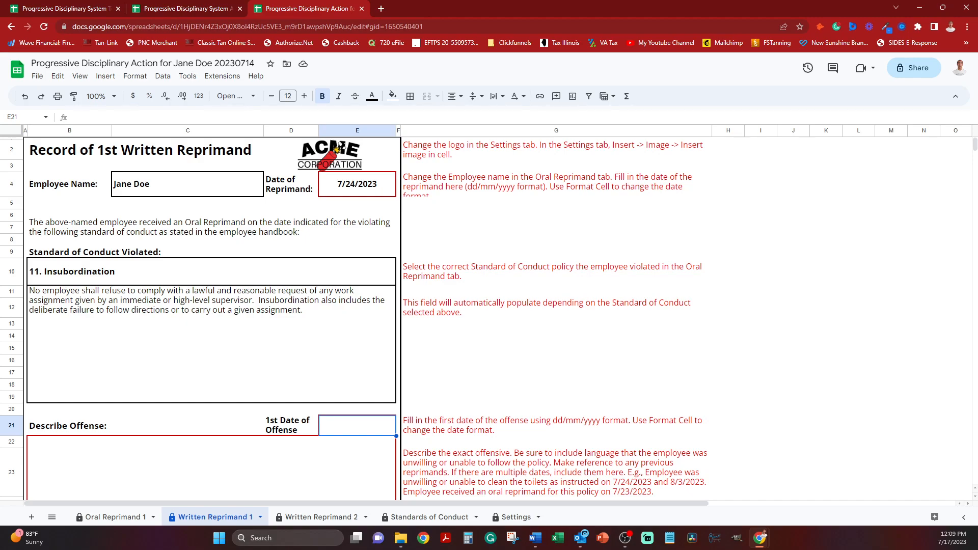
text(7/23/2023)
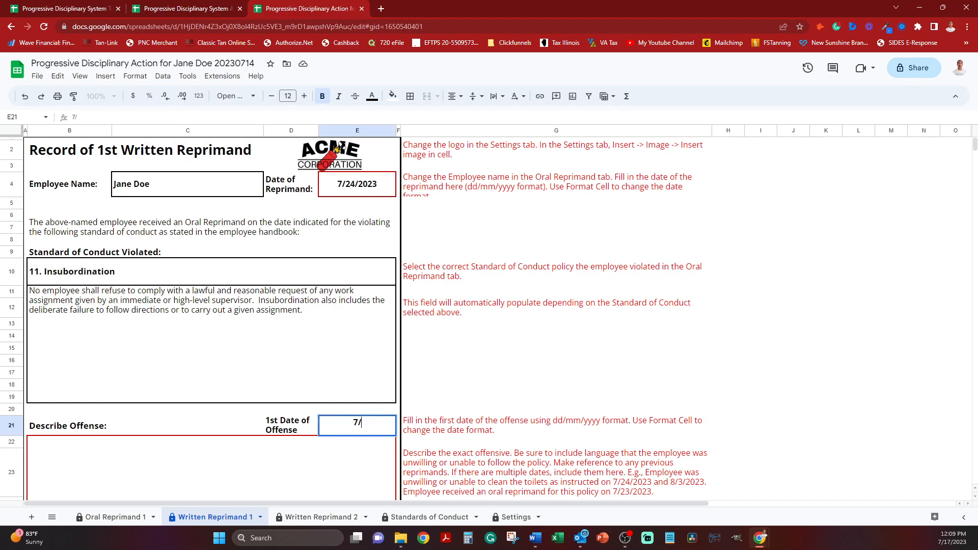
key(Return)
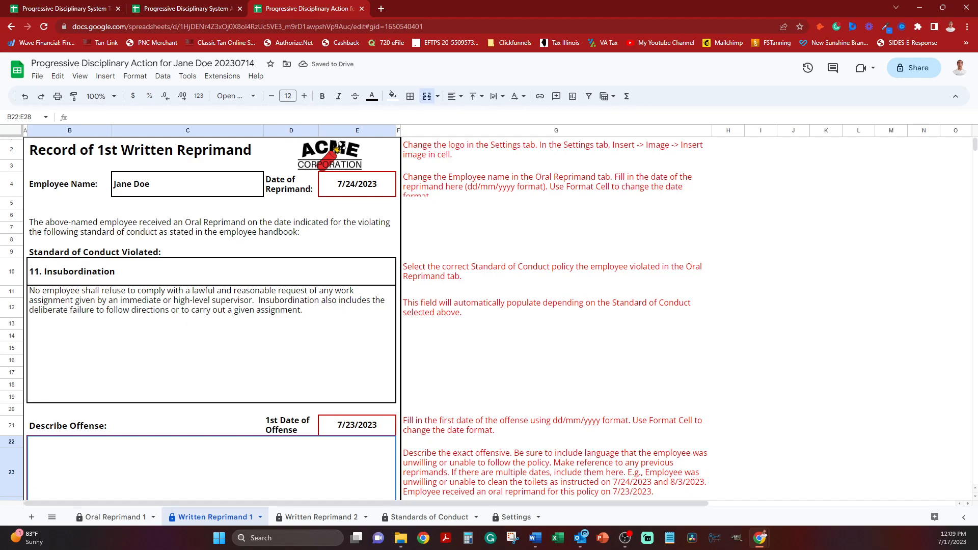
Describe the offense in cell B22 as "Employee was unwilling or unable to clean toilets as instructed on 7/23/2023.".
text(Employee was )
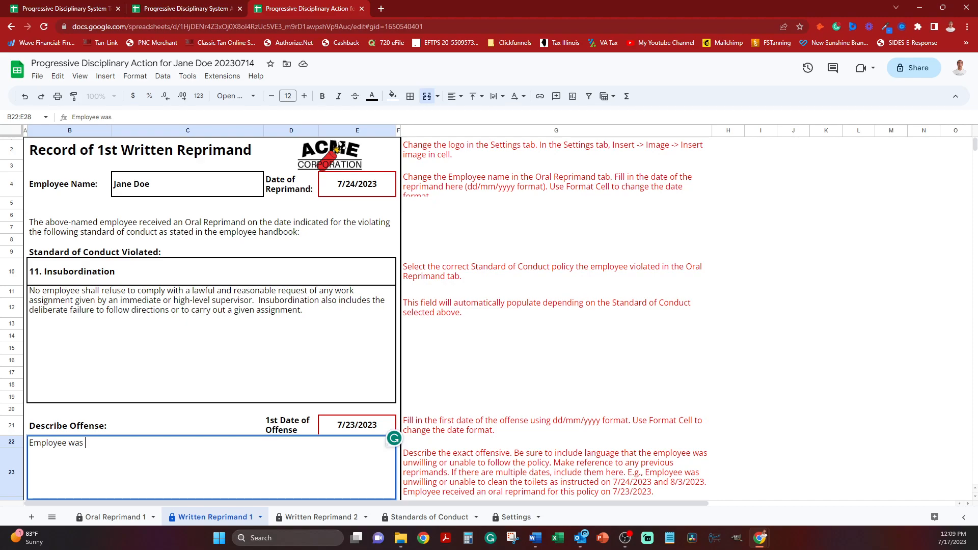
text(unwilling or unab)
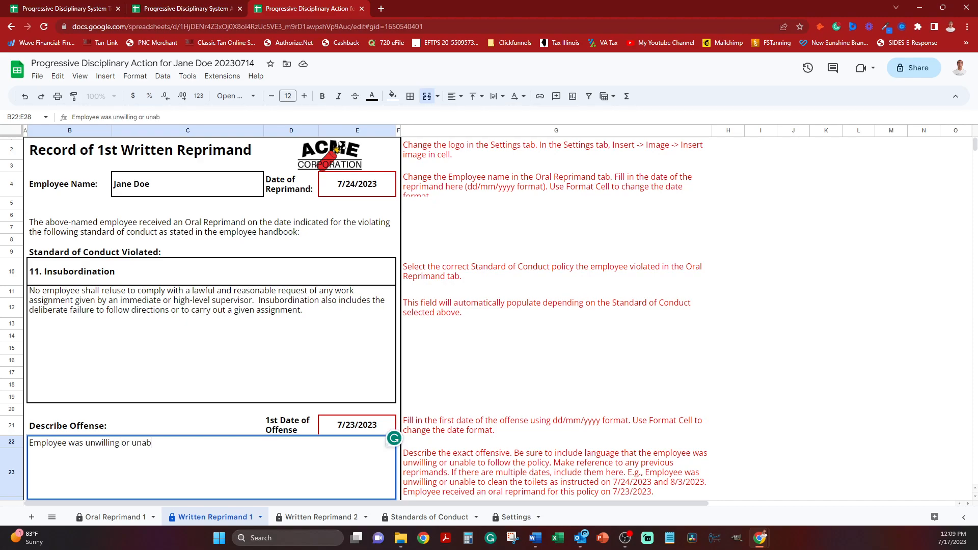
text(le to clean toilets as in)
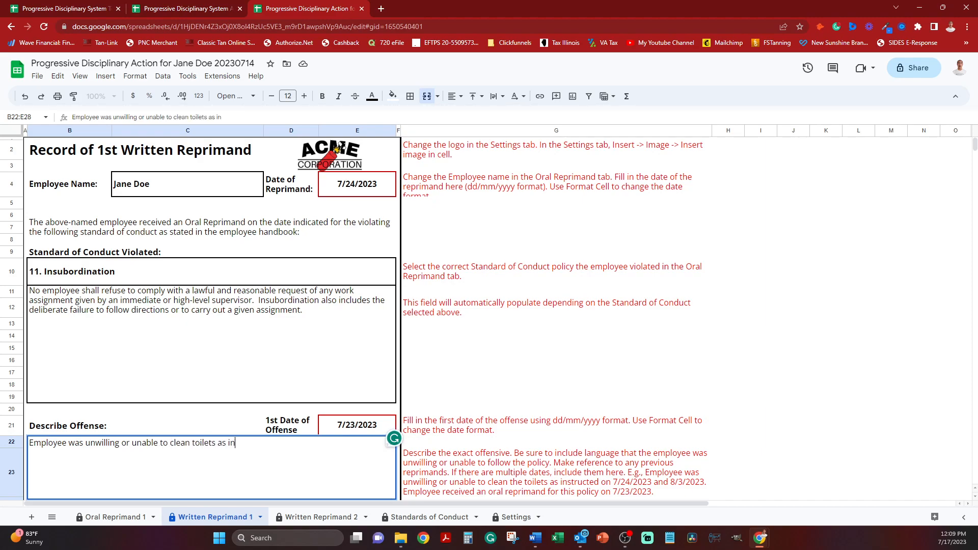
text(structed on 7/23/2023.)
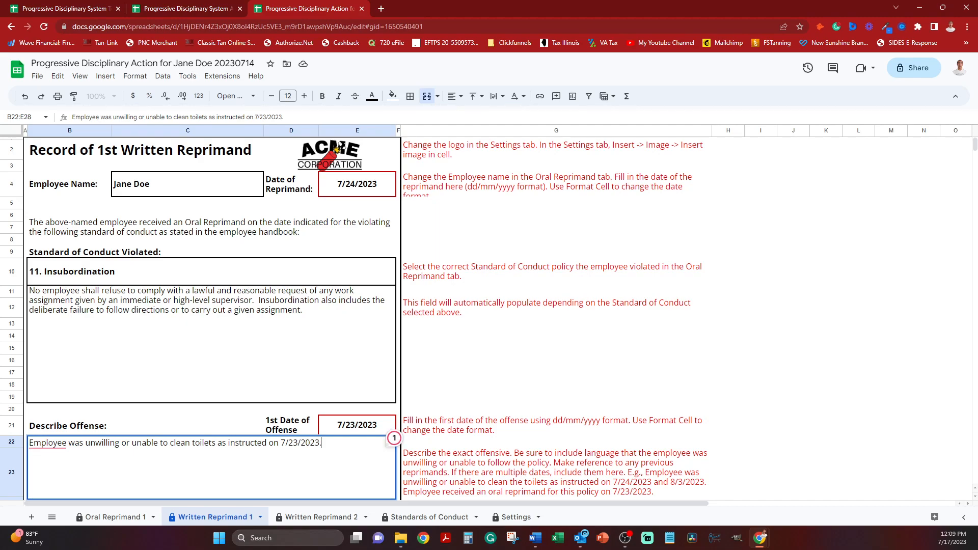
key(Return)
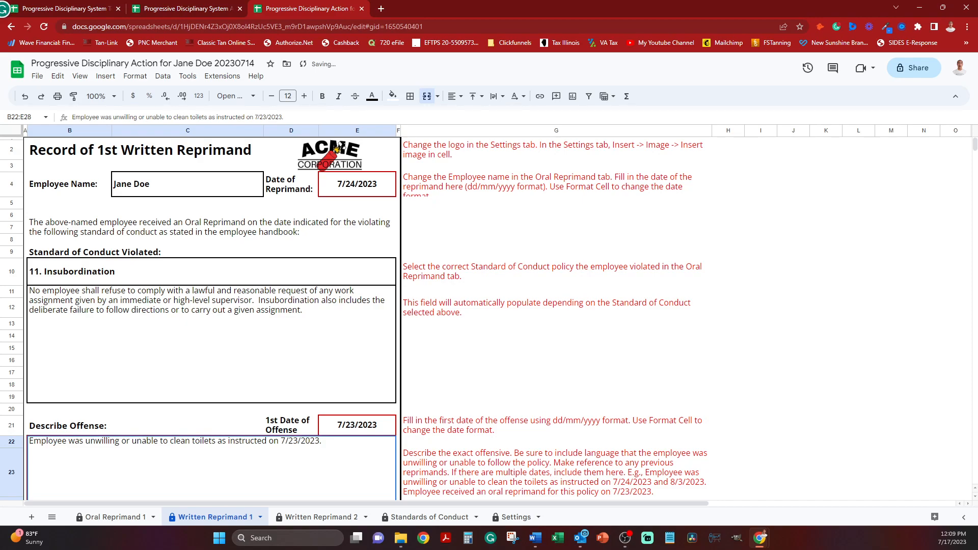
Set Disciplinary Action to Be Taken to "02. Written Warning Only. A repeat violation of this policy may result in termination.".
scroll(211, 319, down, 3)
click(211, 424)
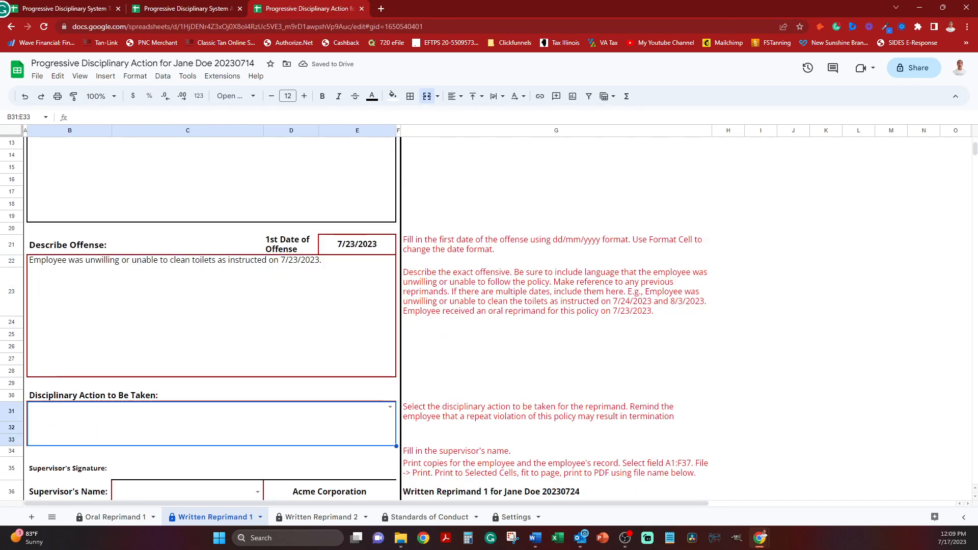
click(390, 406)
scroll(209, 476, down, 2)
scroll(209, 477, up, 2)
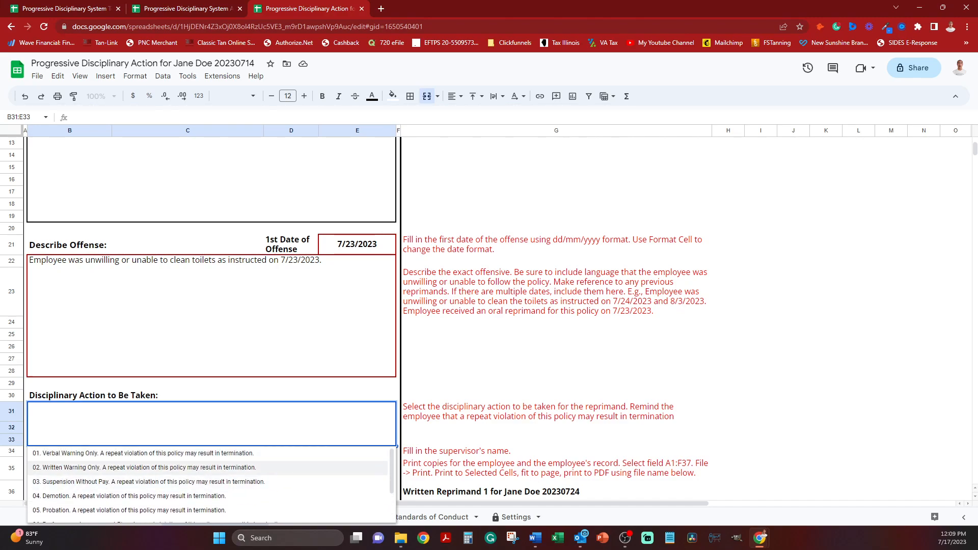
click(209, 467)
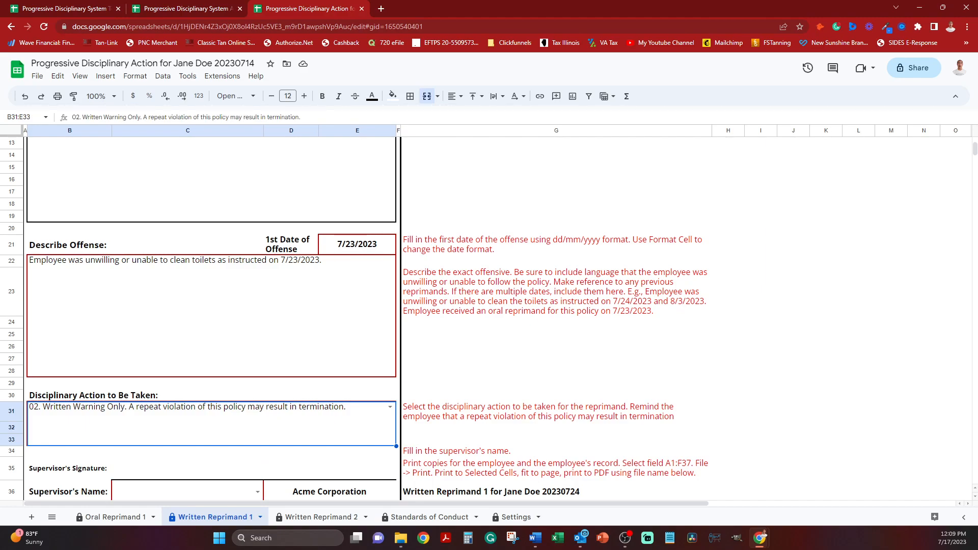
Choose the second listed supervisor as the Supervisor's Name in cell C36.
scroll(489, 315, down, 2)
scroll(354, 292, down, 1)
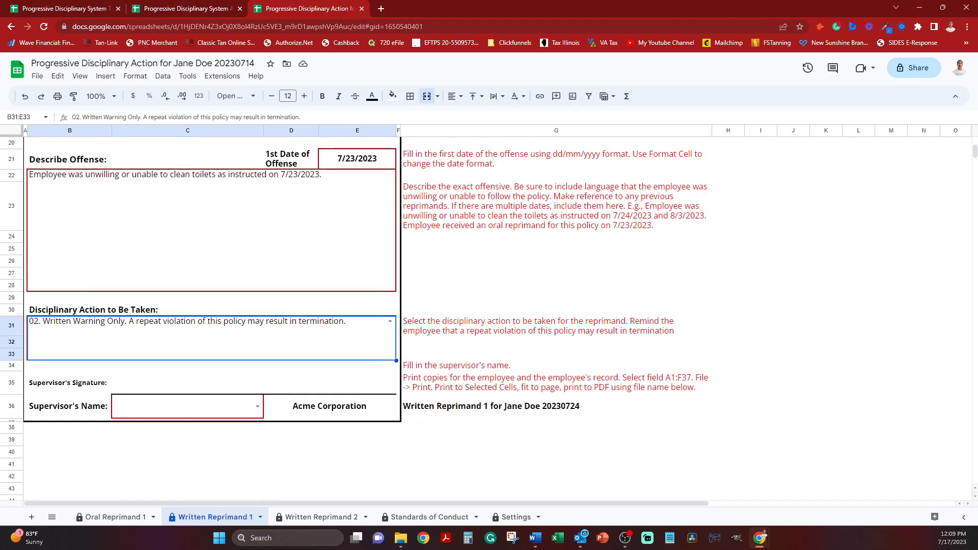
click(258, 406)
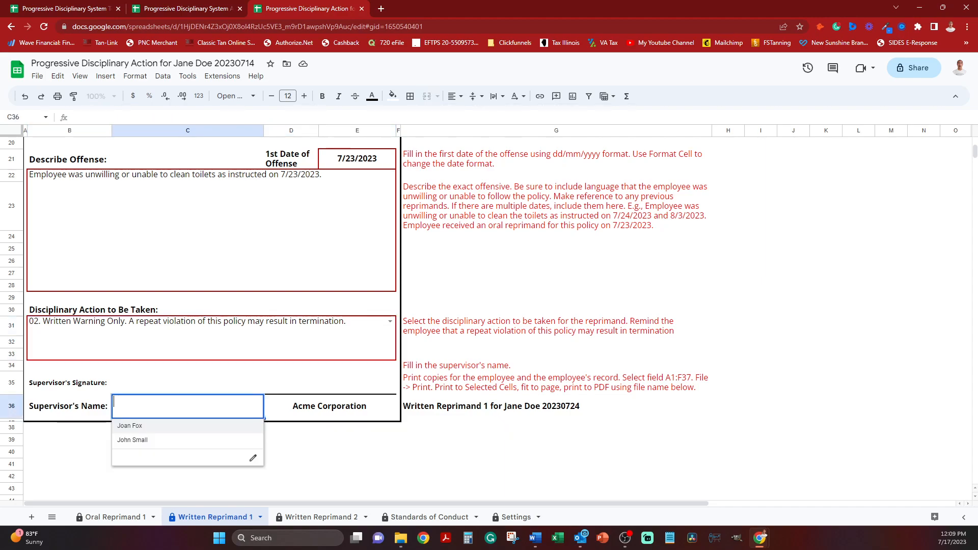
click(133, 440)
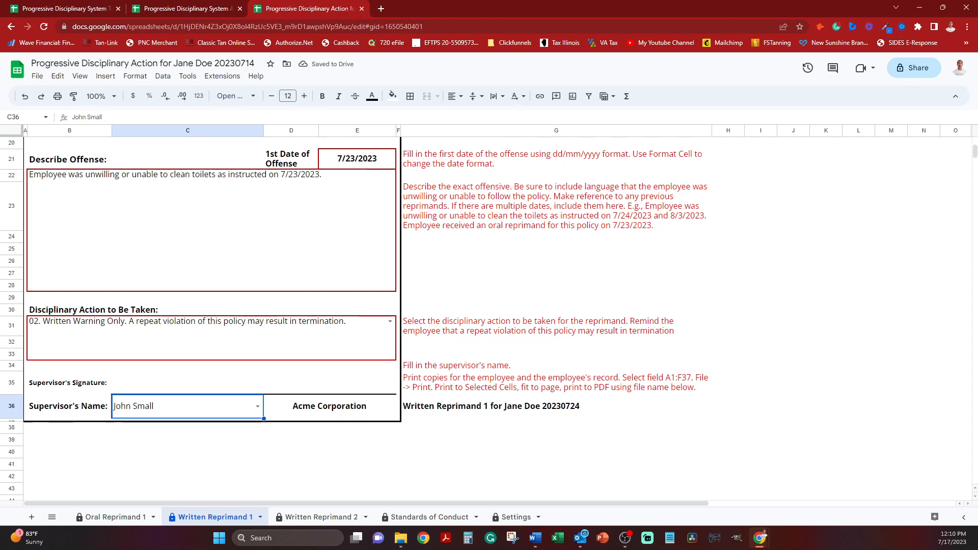
Copy the suggested PDF file name for the first written reprimand from cell G36.
click(555, 406)
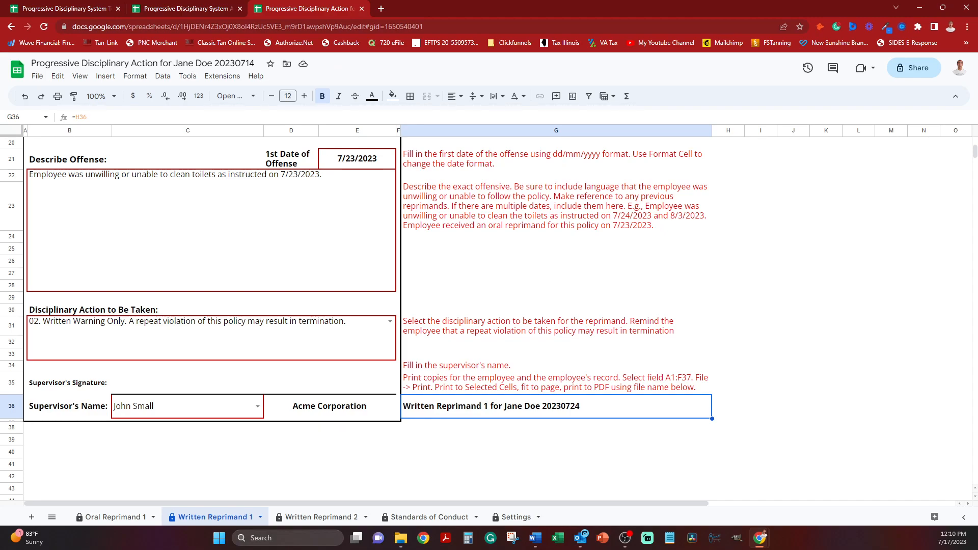
right_click(483, 406)
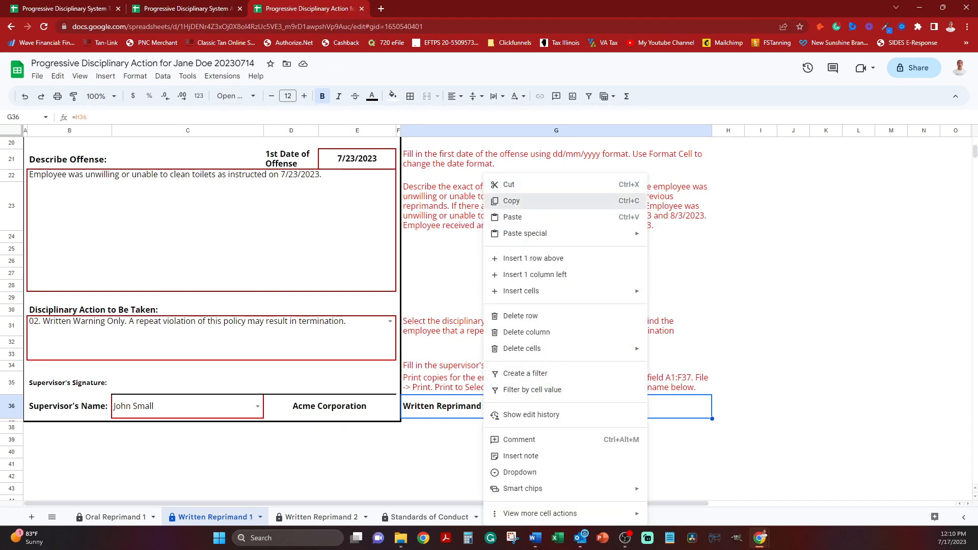
click(512, 201)
Select the whole Written Reprimand 1 form, range A1:F37, for printing.
click(556, 365)
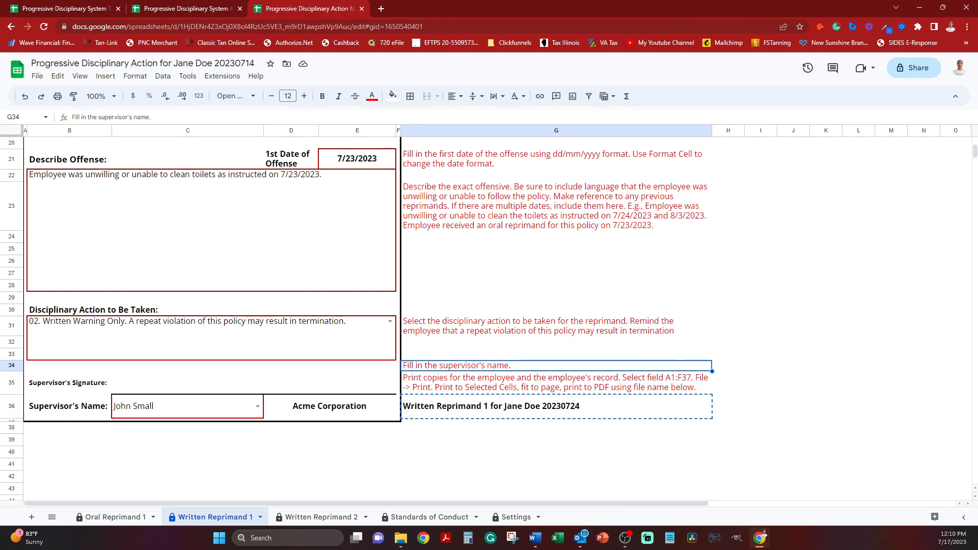
click(398, 420)
scroll(398, 408, up, 5)
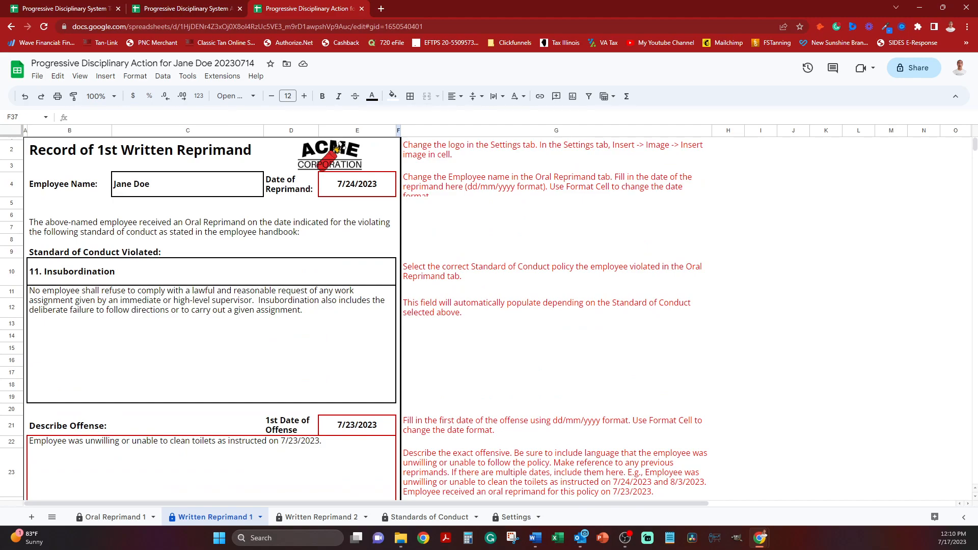
shift+click(25, 149)
click(25, 150)
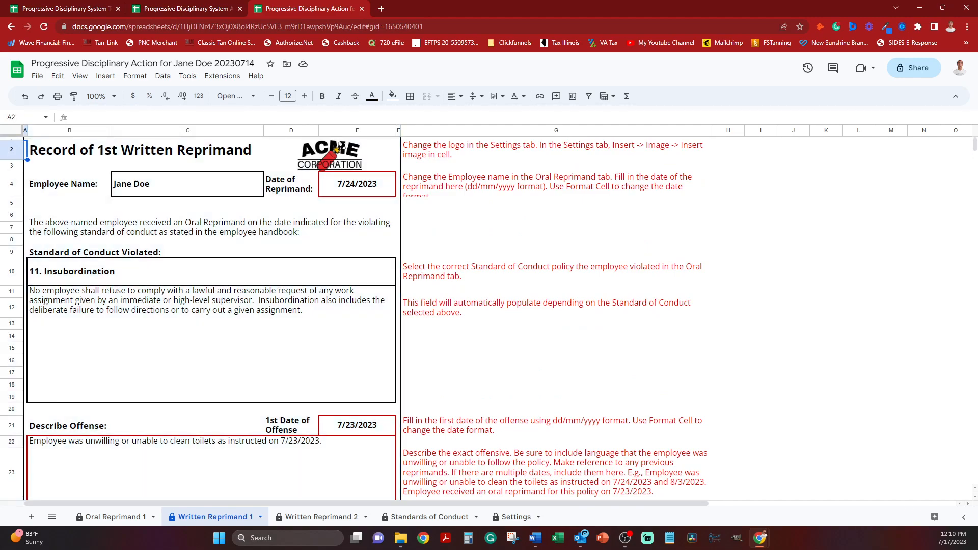
scroll(212, 306, down, 6)
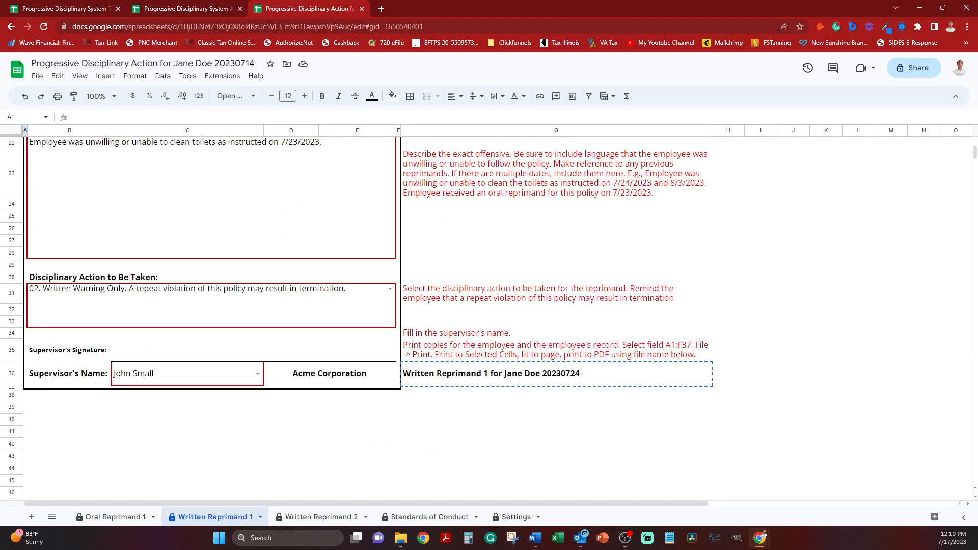
shift+click(398, 387)
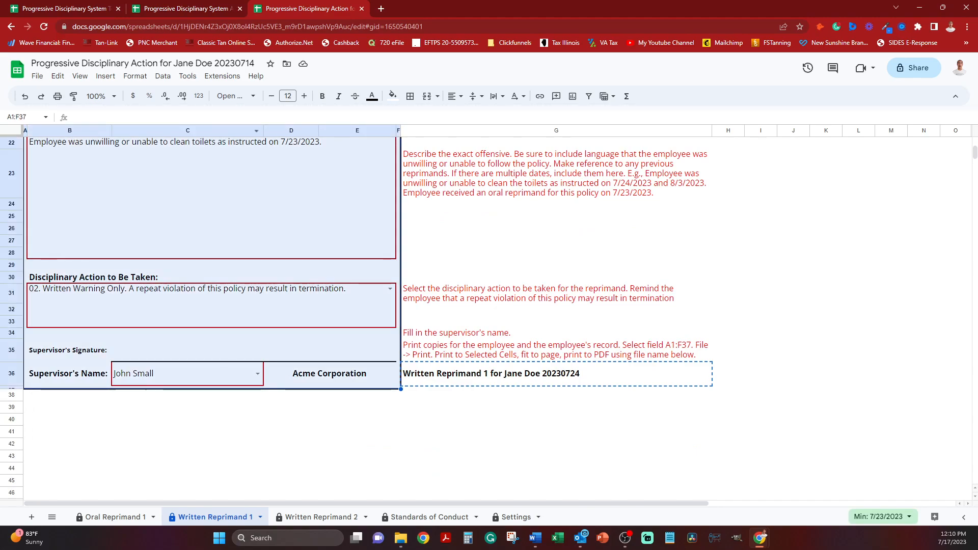
Set up the print job for Selected cells (A1:F37), review the form preview, and continue to the printer options.
click(57, 97)
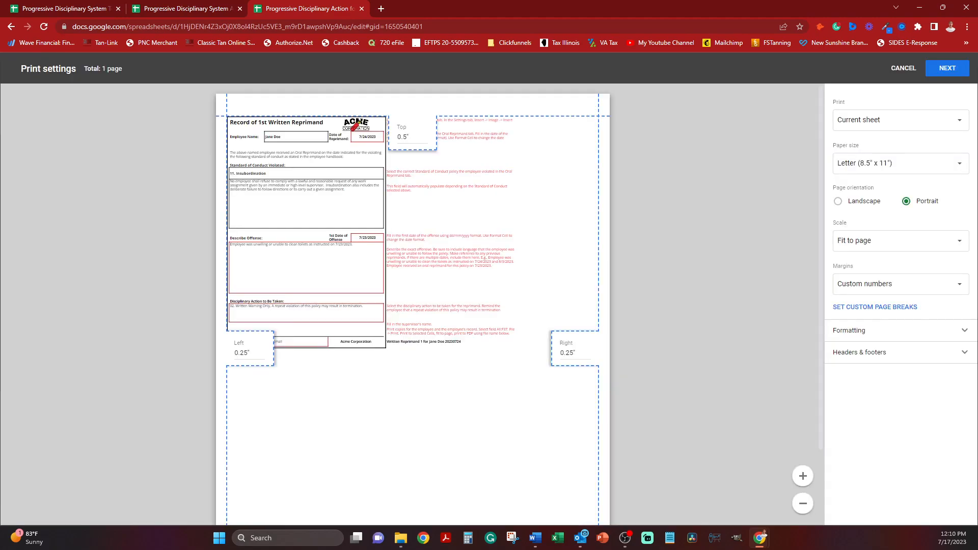
click(896, 120)
click(871, 150)
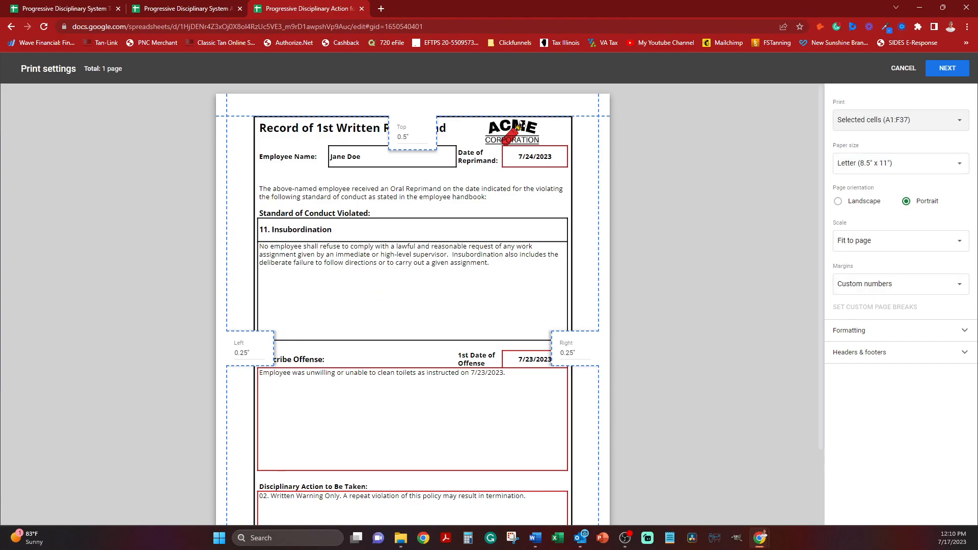
scroll(517, 125, down, 2)
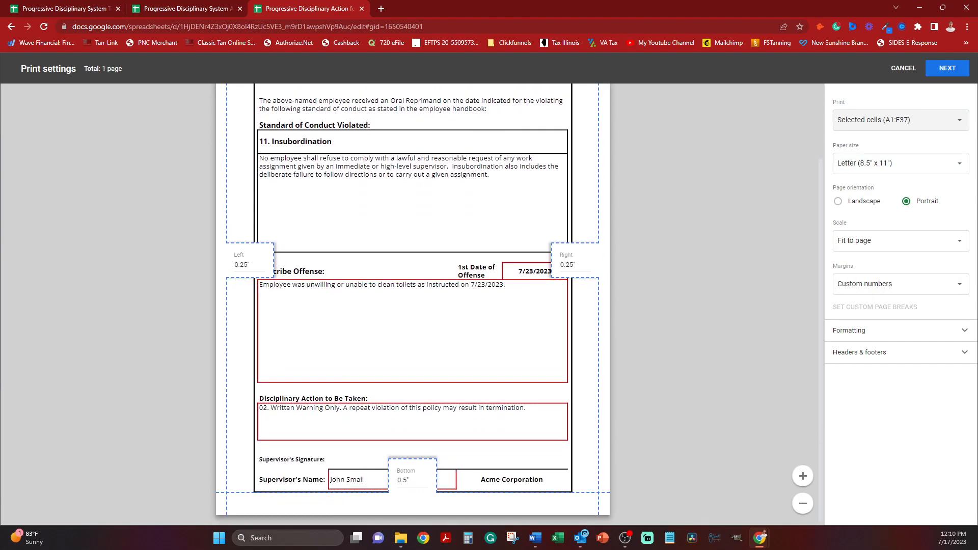
scroll(517, 125, up, 2)
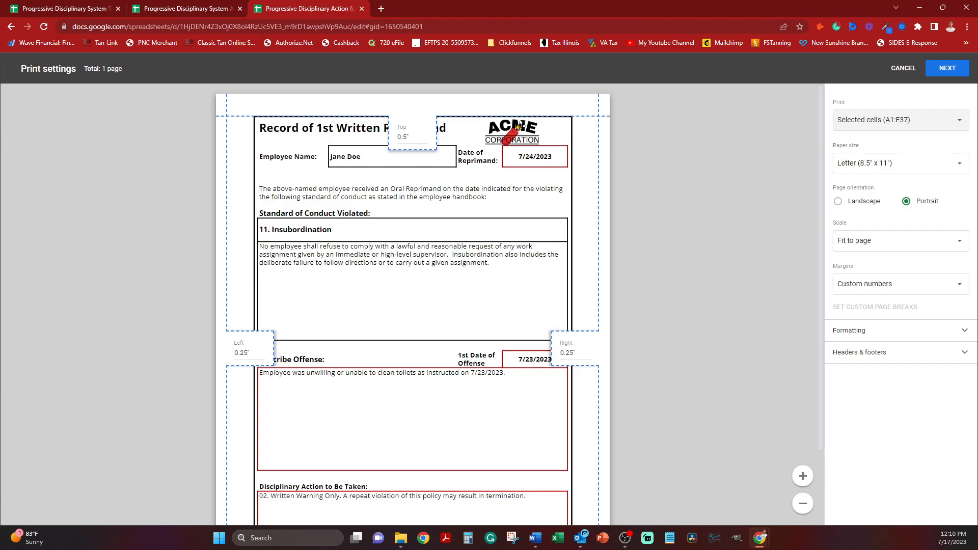
scroll(413, 305, down, 3)
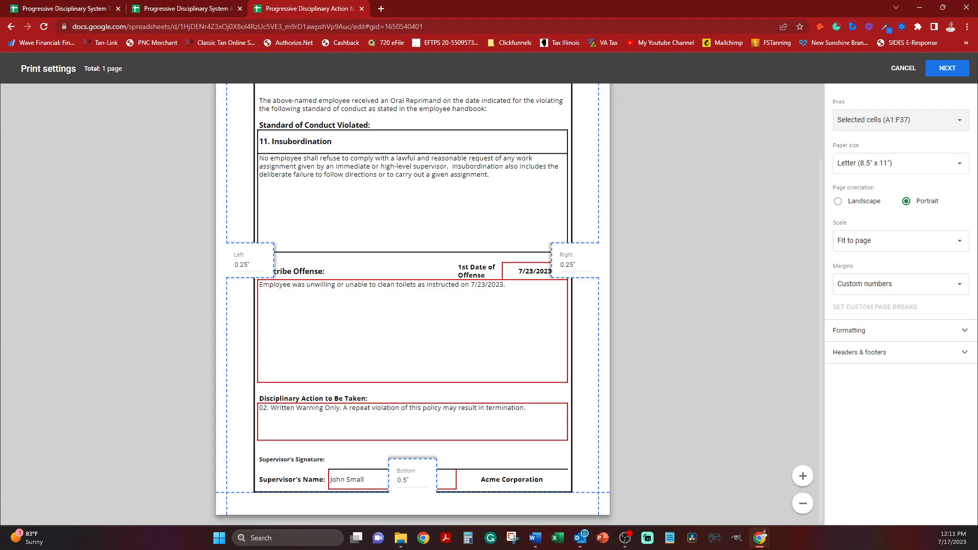
click(946, 68)
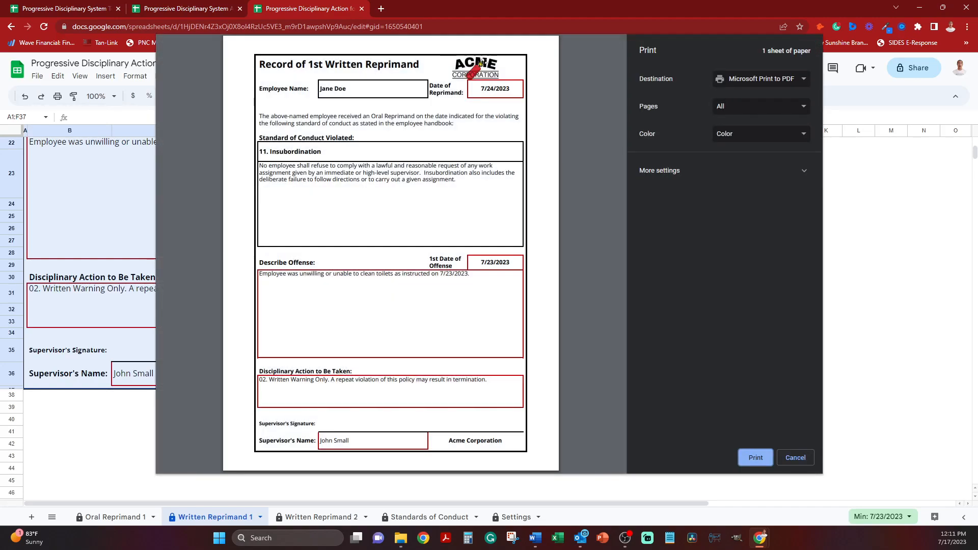
Print the form to PDF, save it in the Progressive Discipline folder under the copied name, and decline editing the protected cells.
click(756, 458)
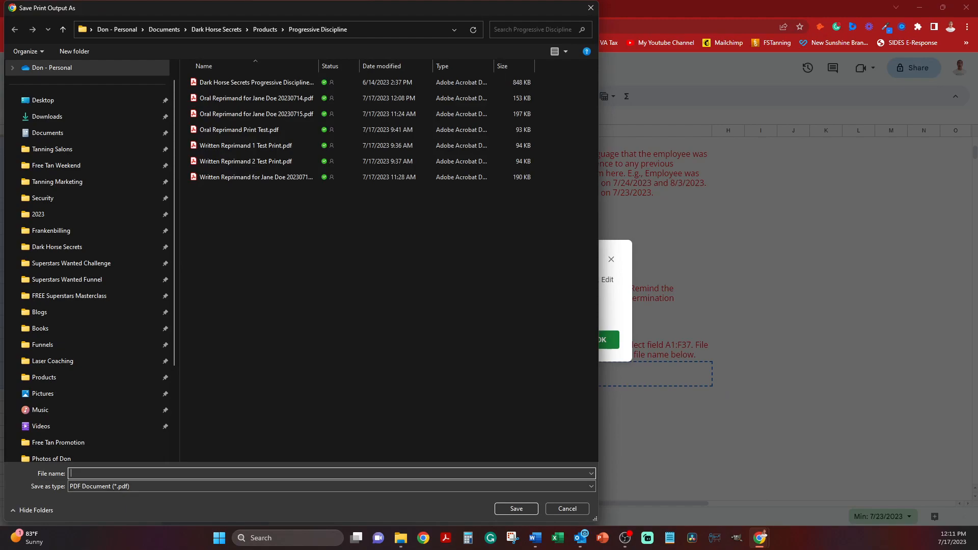
key(ctrl+v)
key(Return)
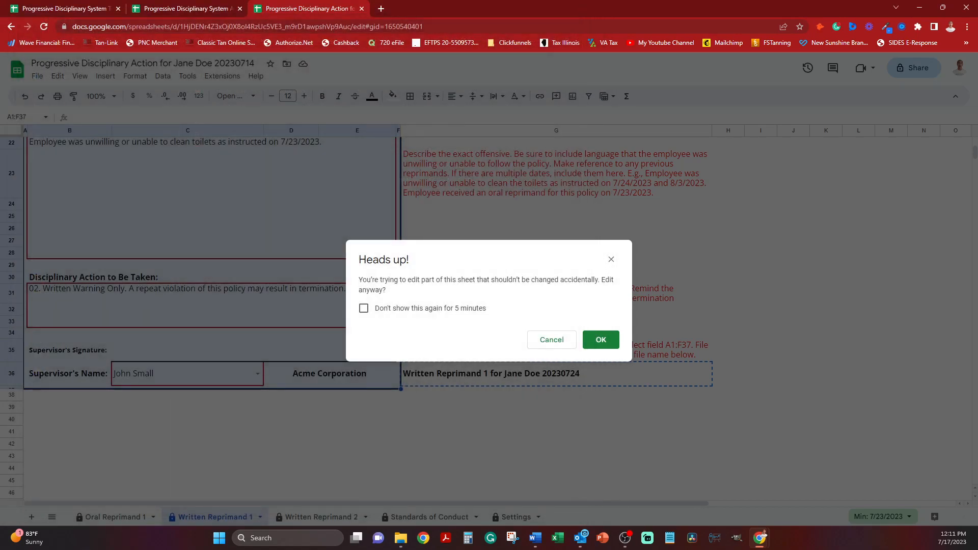
click(552, 340)
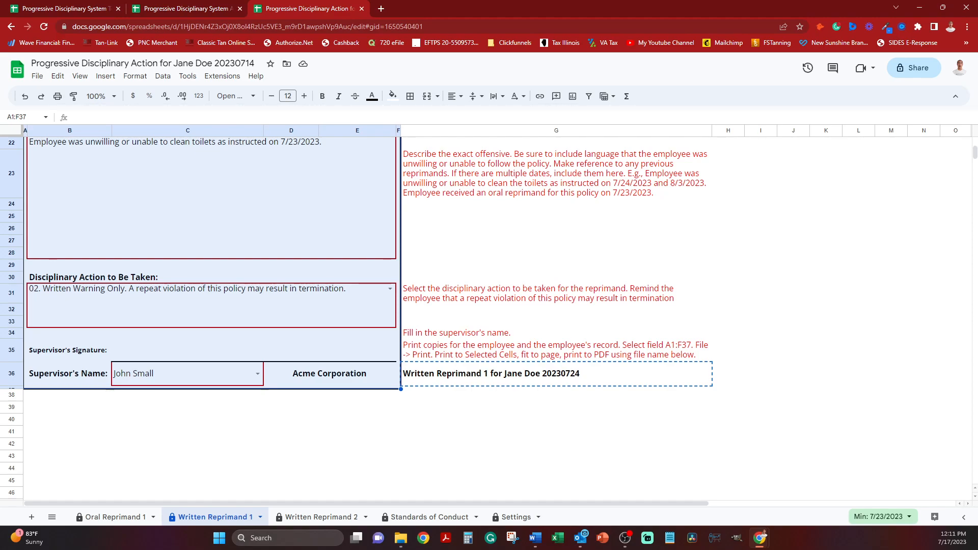
On the Written Reprimand 2 sheet, enter 8/1 of the current year as the Date of Reprimand in cell E4.
click(321, 516)
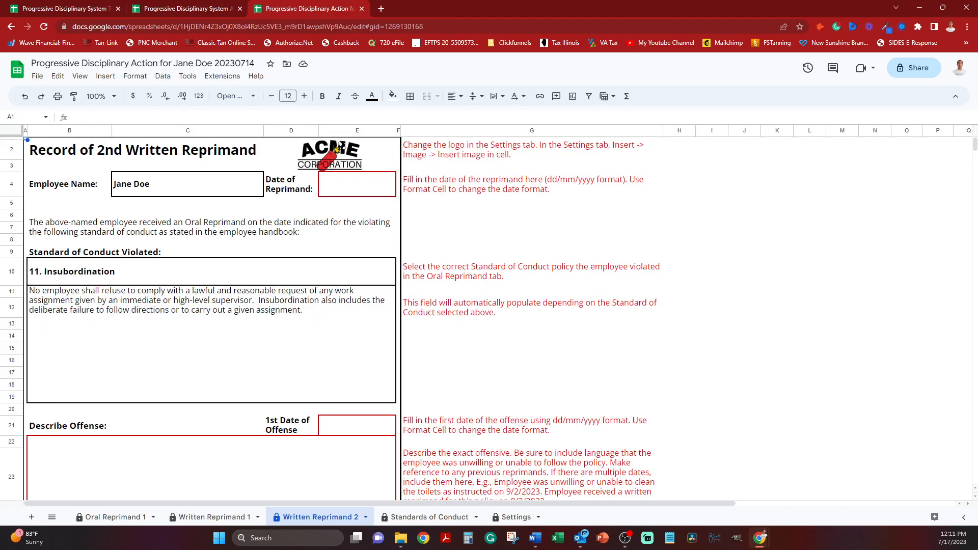
click(357, 184)
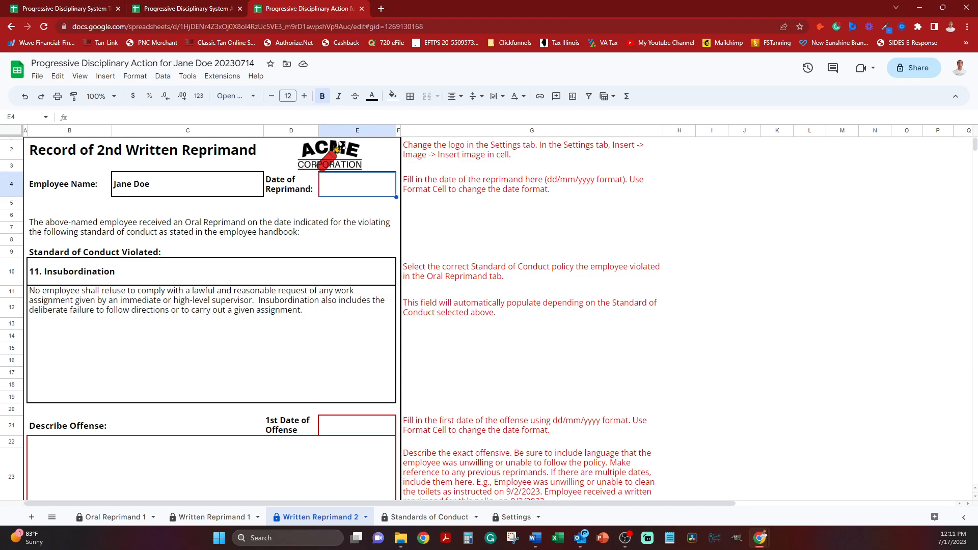
text(8/1)
key(Return)
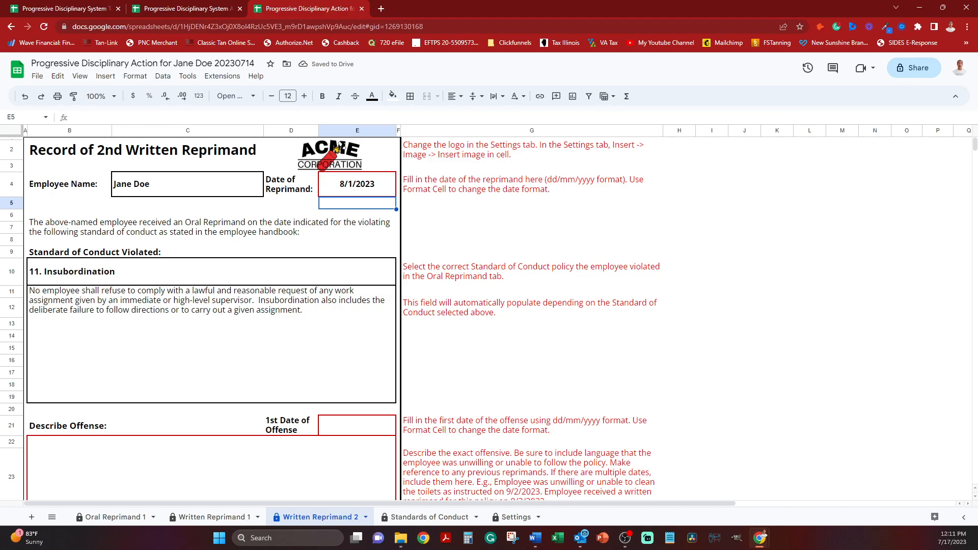
Enter 7/31 of the current year as the 1st Date of Offense in cell E21.
scroll(344, 319, down, 2)
click(357, 341)
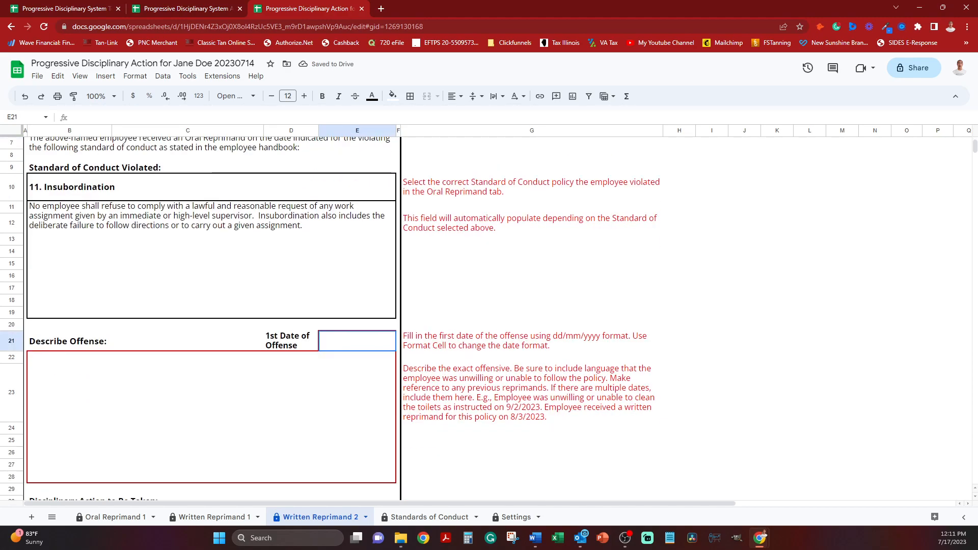
text(7/31)
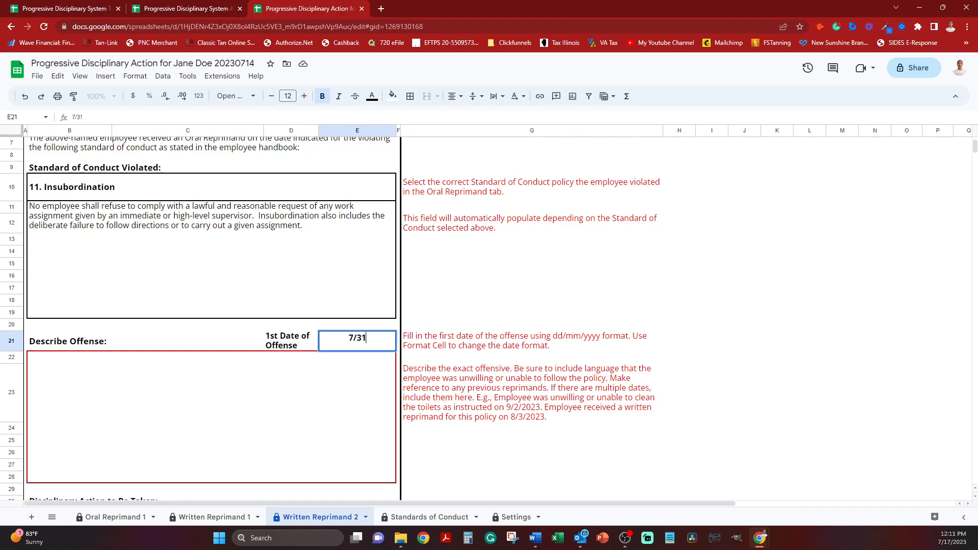
key(Return)
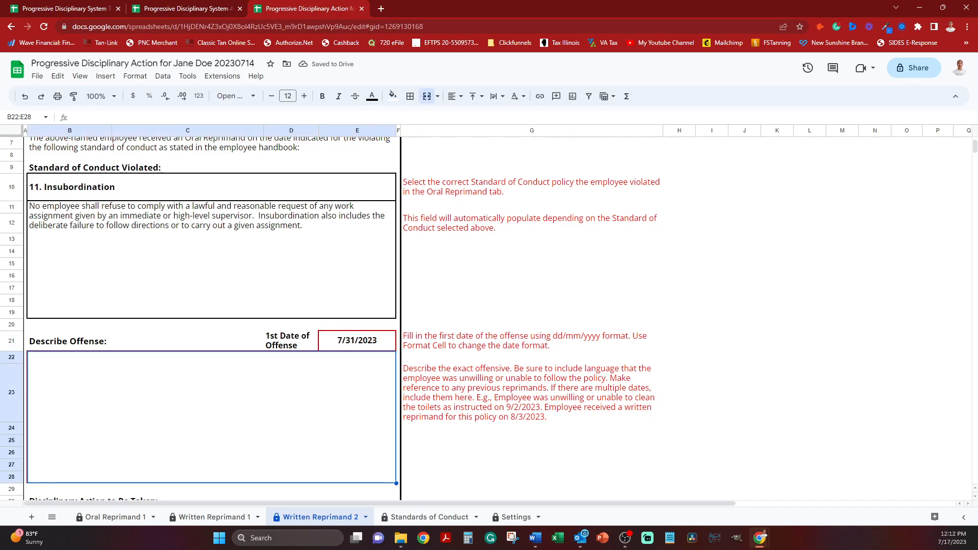
Describe the offense in cell B22 as "Employee was unwilling or unable to clean toilets as instructed on 7/31/2023.".
text(Employee)
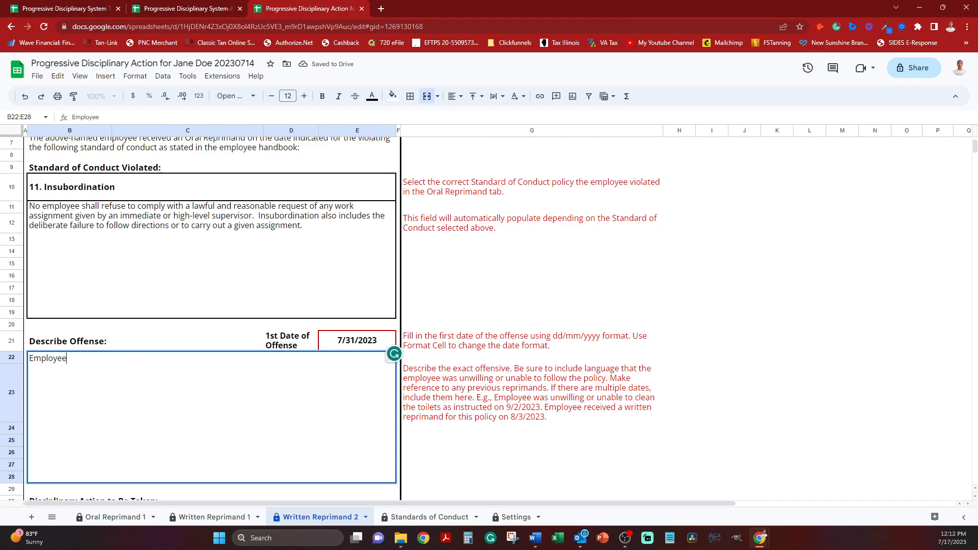
text( was unwilling or unable to )
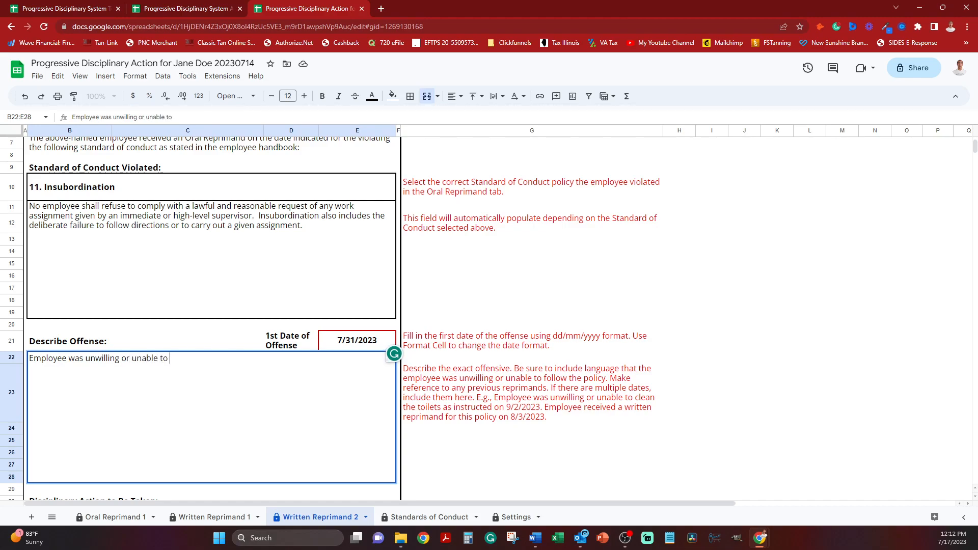
text(clean toilets as instructed.)
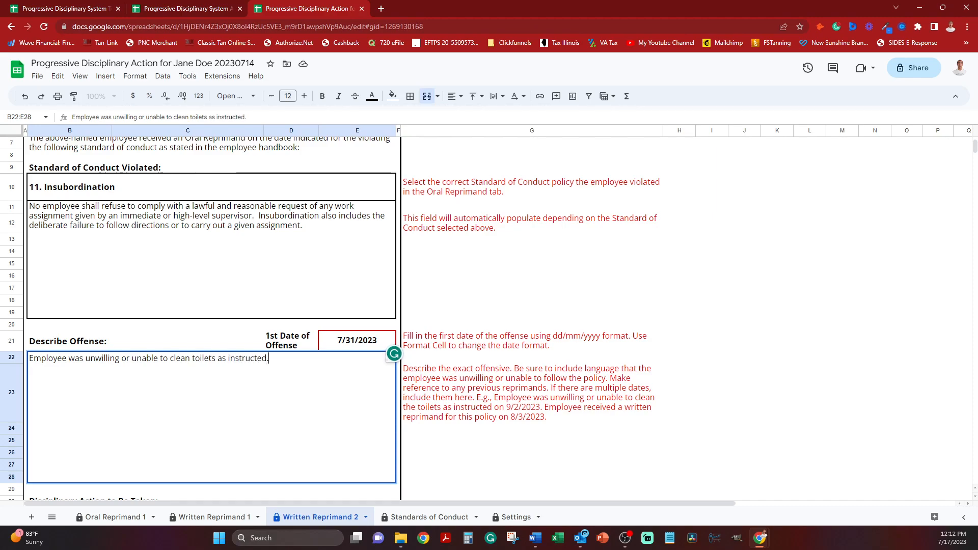
key(BackSpace)
text(o)
text(n 7/31/)
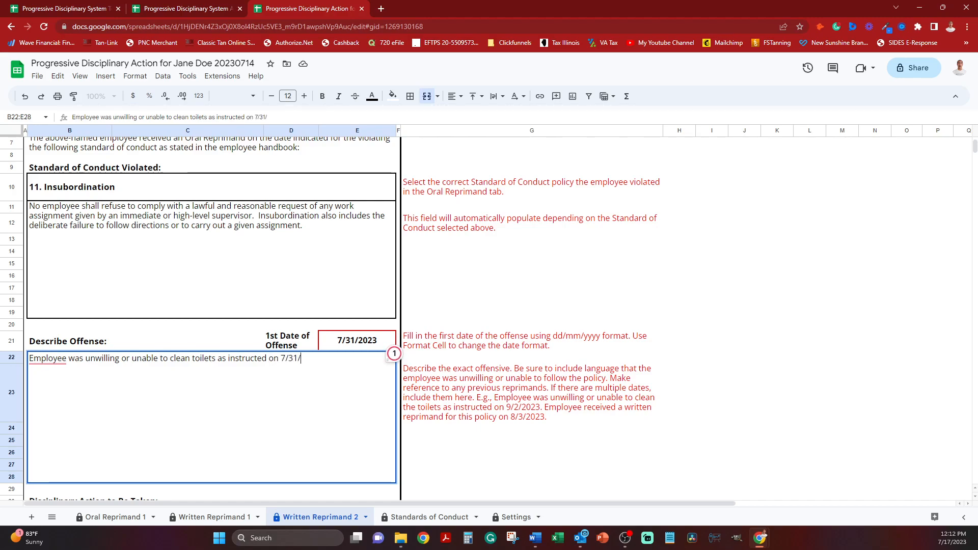
text(2023.)
key(Return)
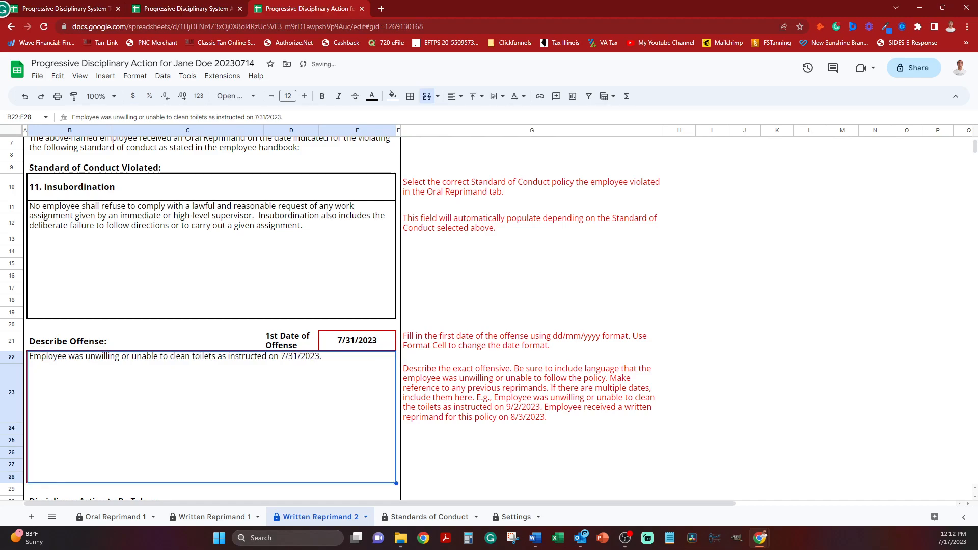
Set the Disciplinary Action to Be Taken to "07. Termination" and choose the first listed supervisor as the Supervisor's Name.
scroll(211, 316, down, 4)
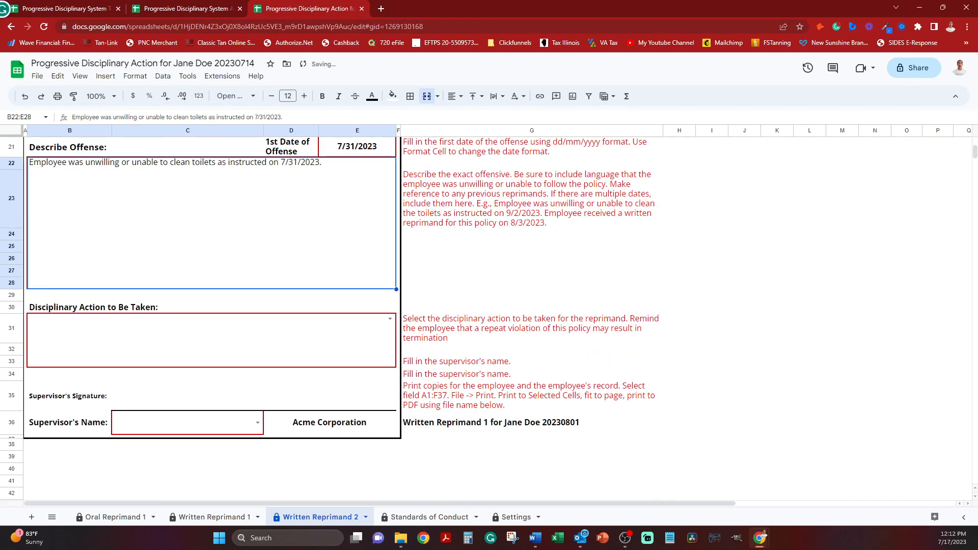
click(211, 340)
click(390, 320)
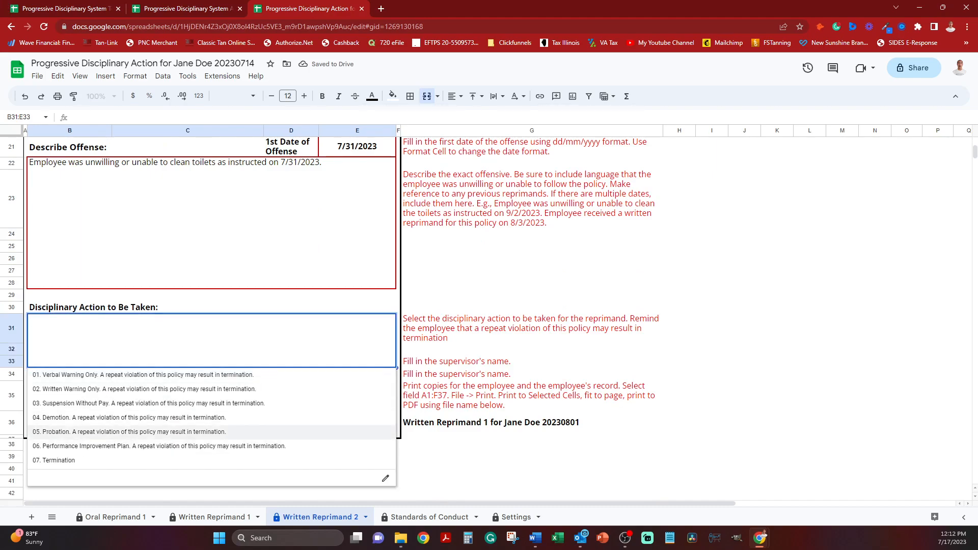
click(211, 460)
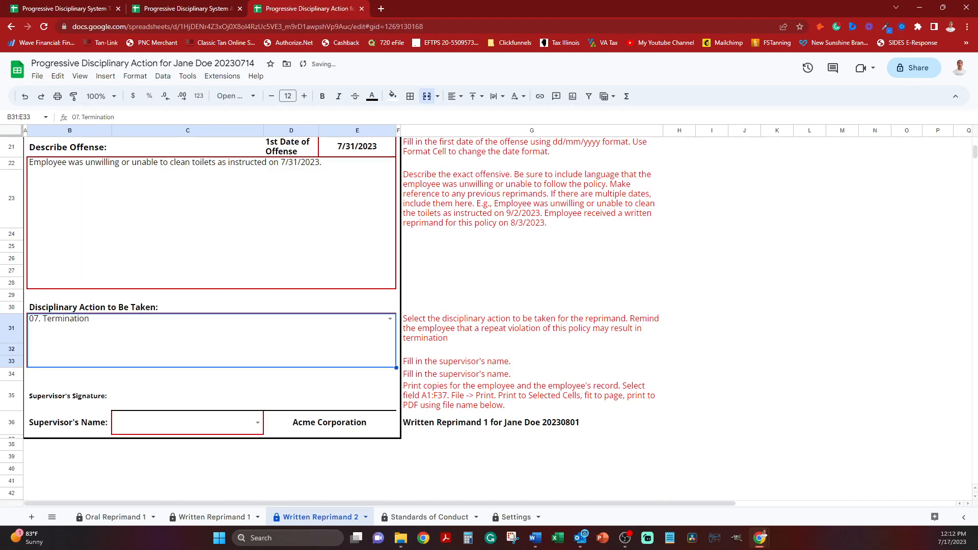
click(249, 422)
click(257, 423)
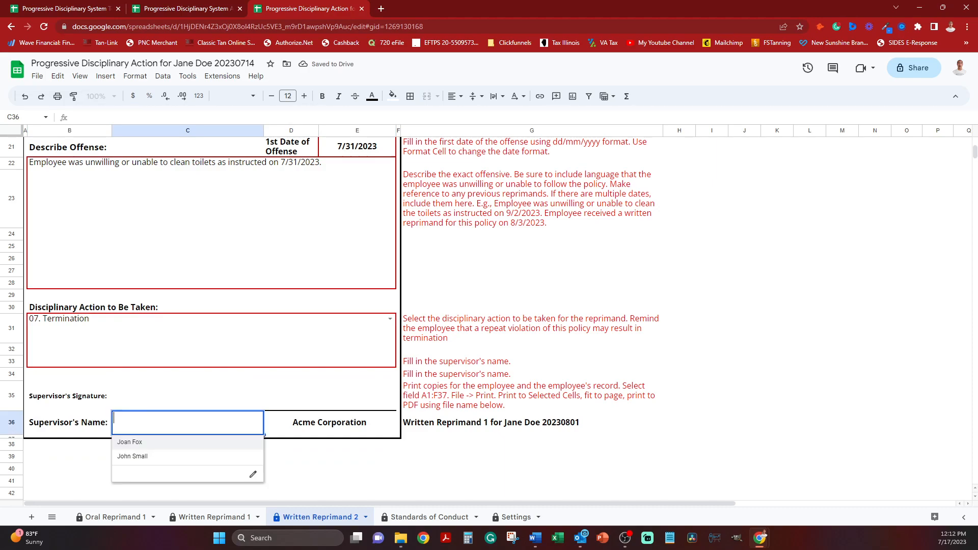
click(187, 442)
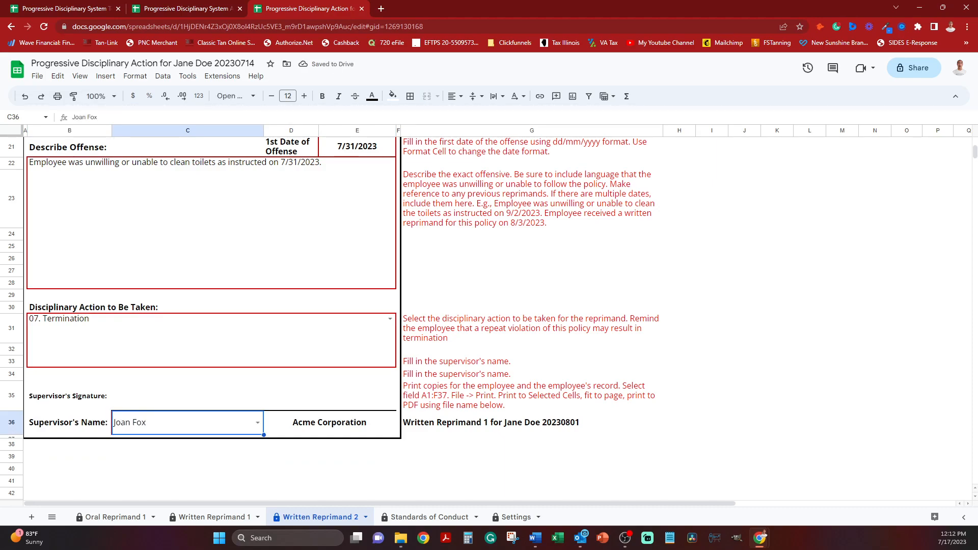
Change the file-name formula in H36 to read "Written Reprimand 2 for", allowing the protected edit and silencing the warning for 5 minutes.
click(532, 423)
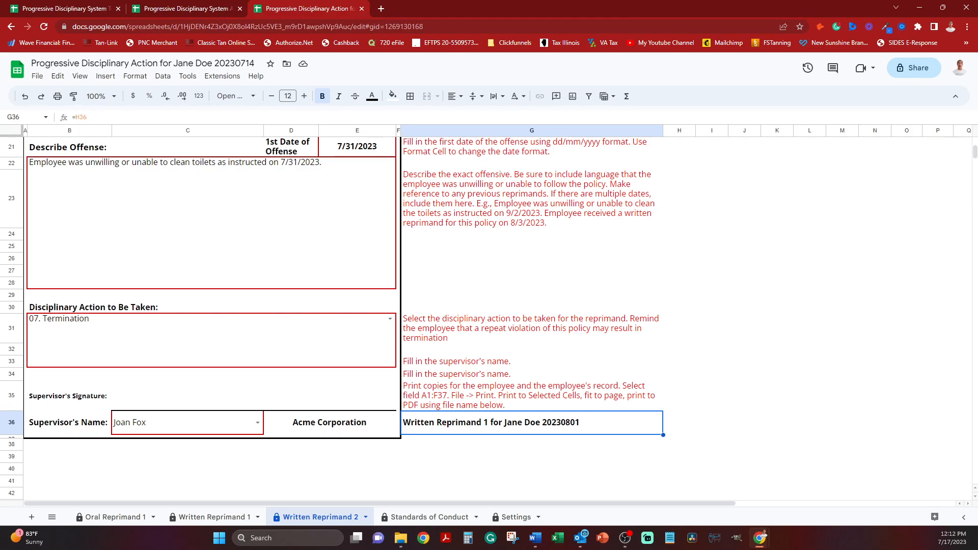
click(679, 423)
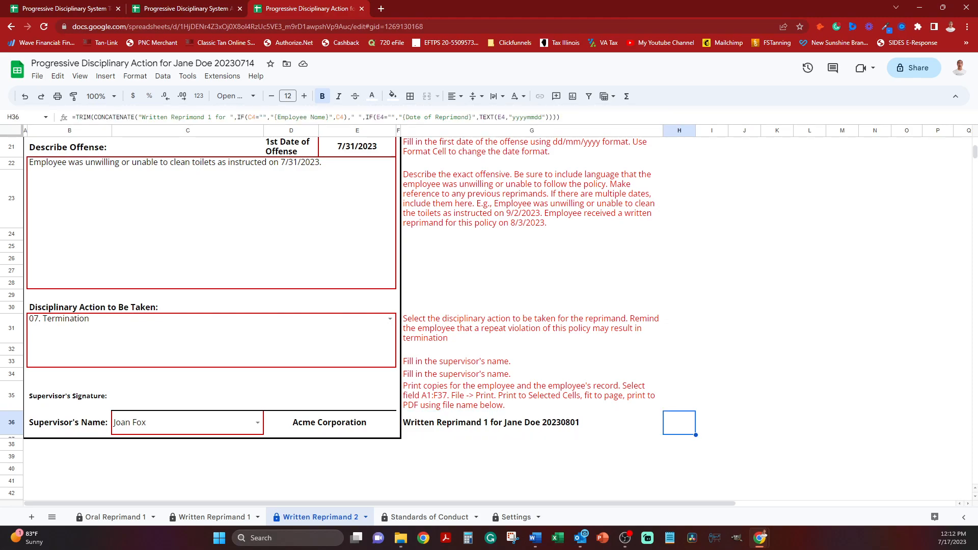
click(212, 117)
key(BackSpace)
text(2)
key(Return)
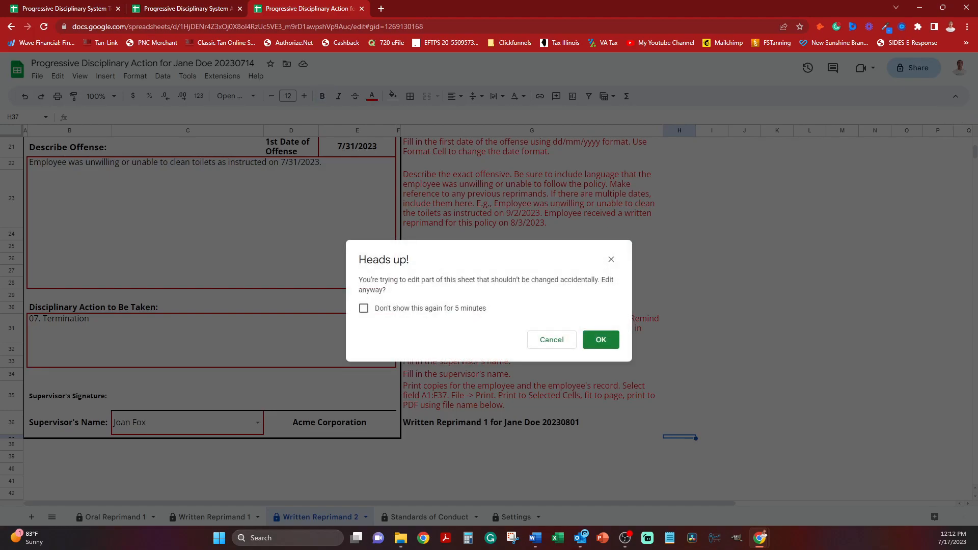
click(363, 308)
click(601, 340)
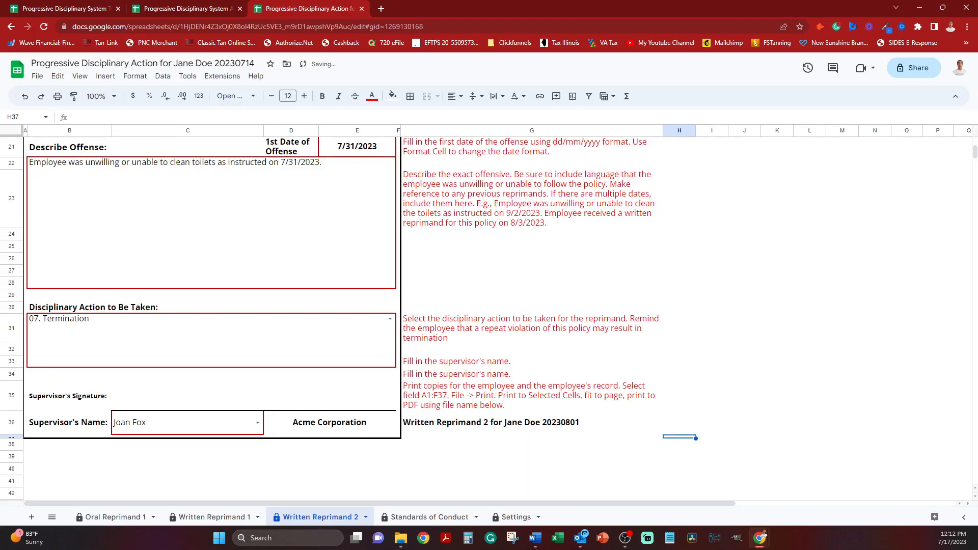
Copy the suggested PDF file name from cell G36.
click(532, 422)
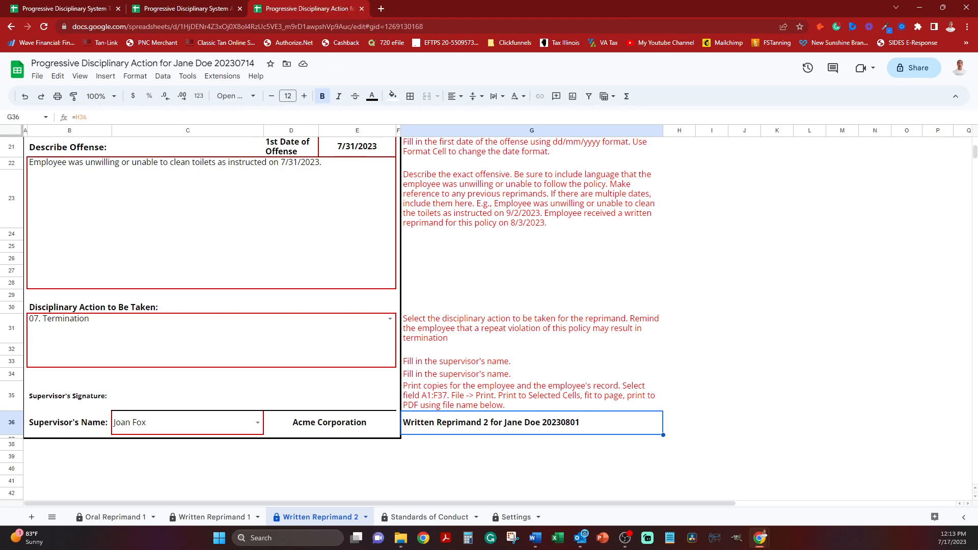
right_click(474, 422)
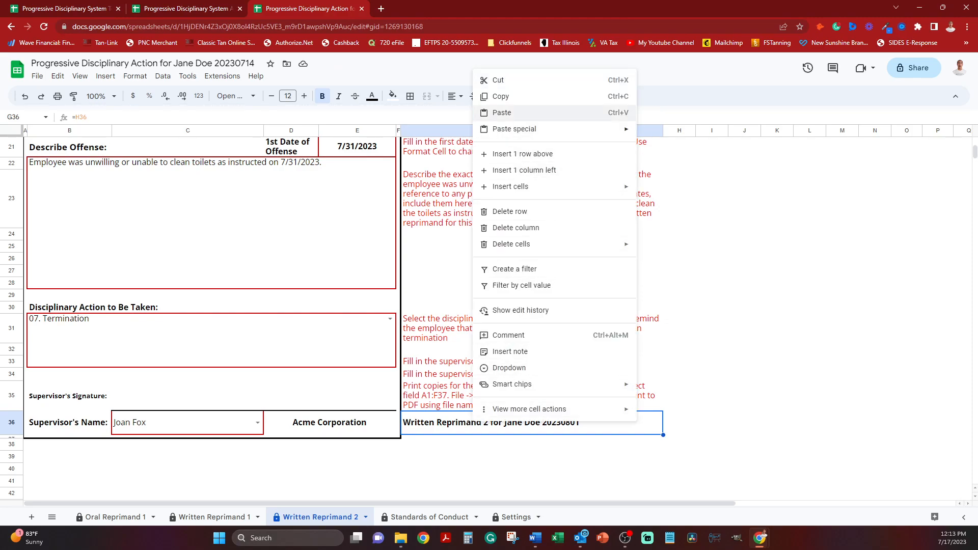
click(501, 96)
click(57, 96)
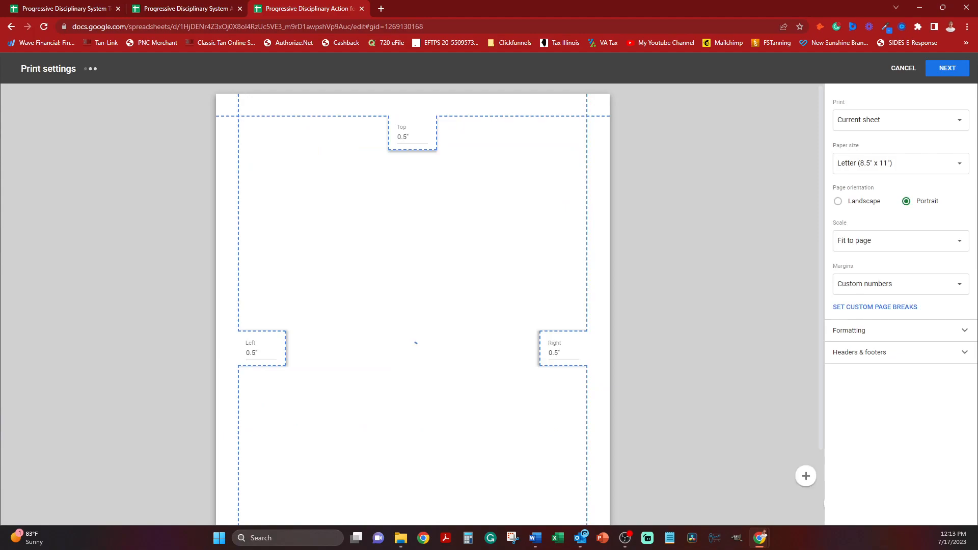
click(896, 119)
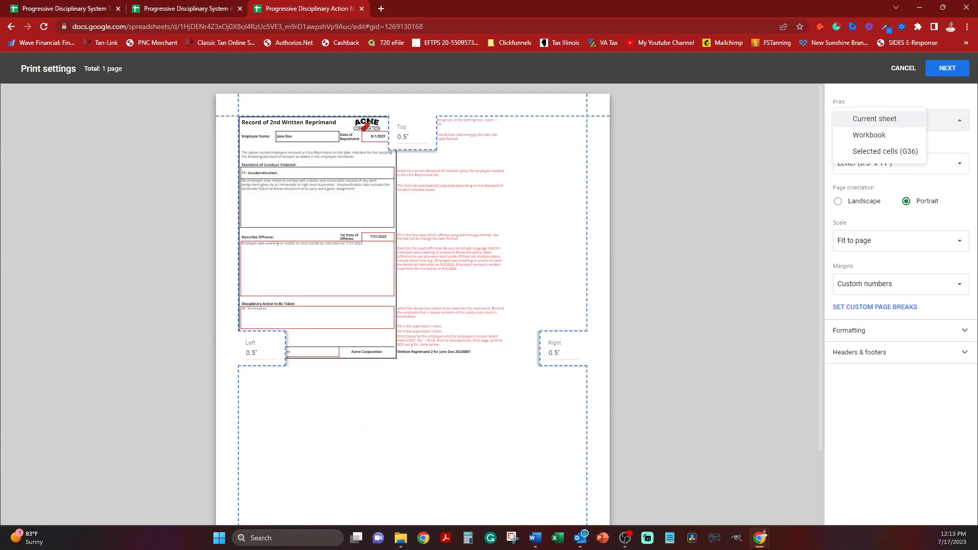
click(907, 154)
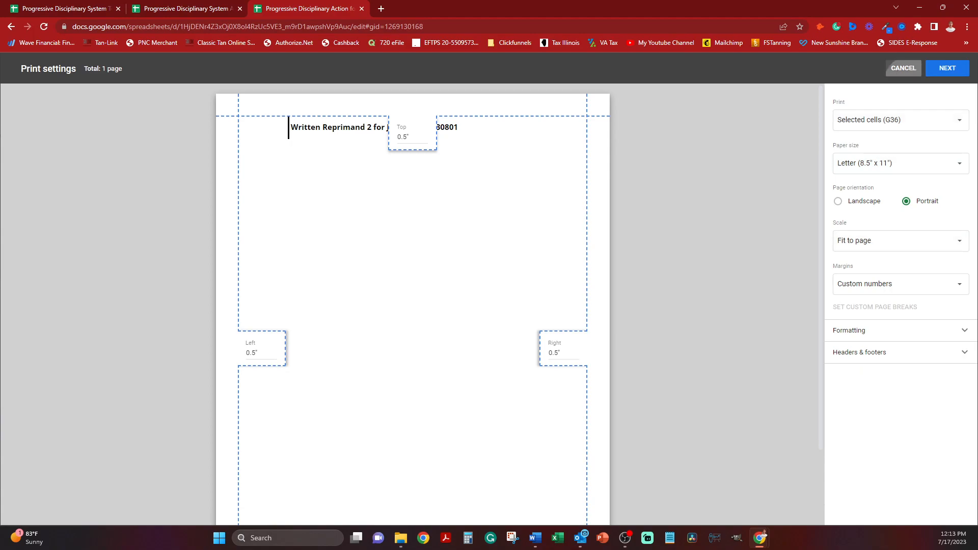
click(903, 67)
Select the form range A1:F37, set the print job to Selected cells (A1:F37), and continue to the printer options.
click(398, 437)
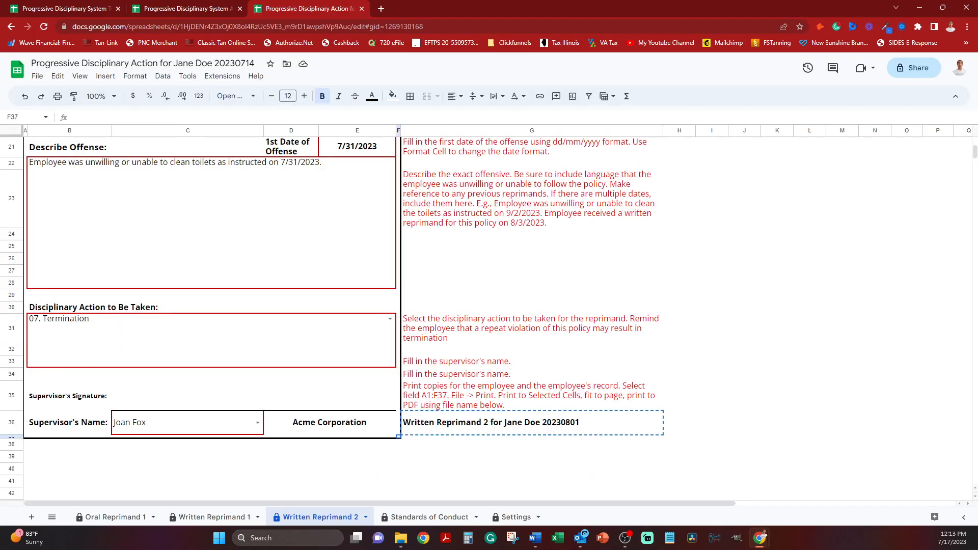
scroll(398, 318, up, 5)
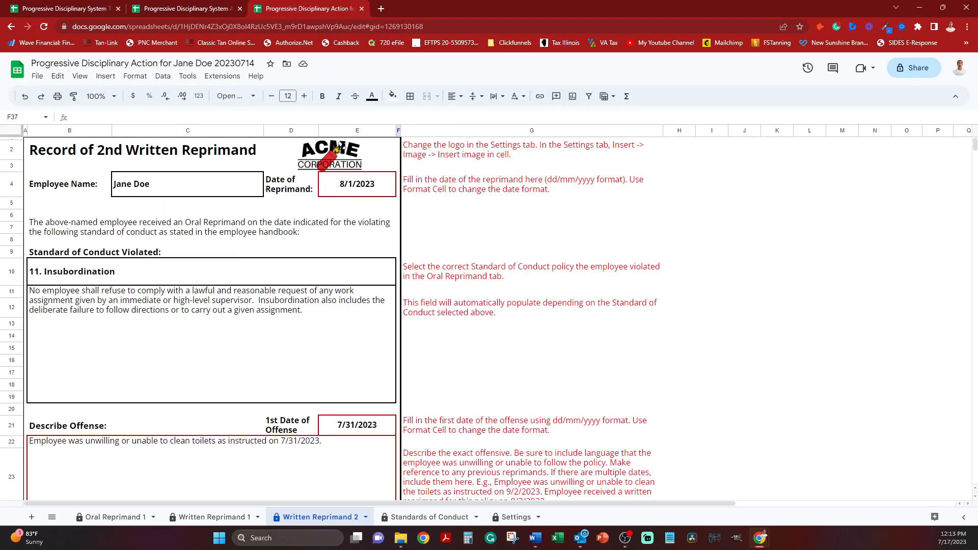
key(ctrl+shift+Home)
click(336, 148)
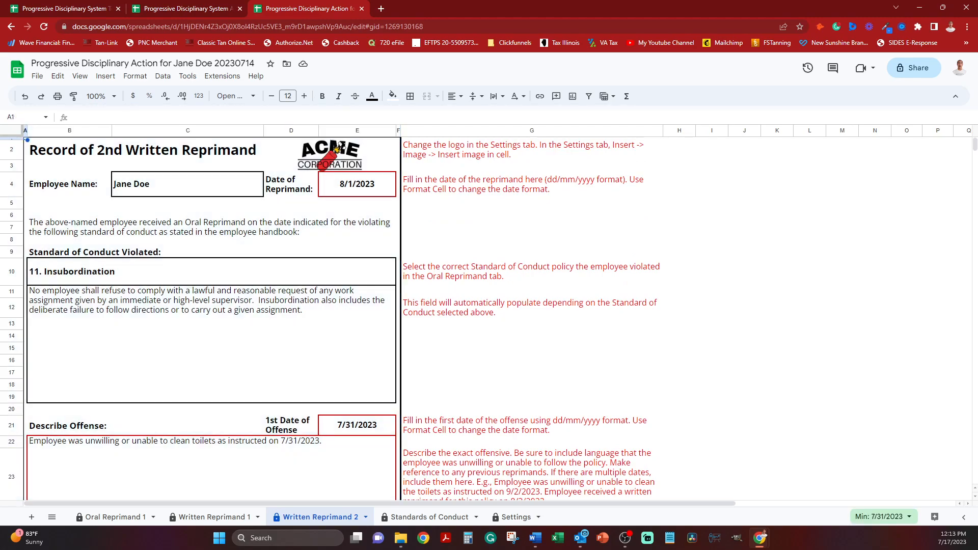
scroll(337, 147, down, 5)
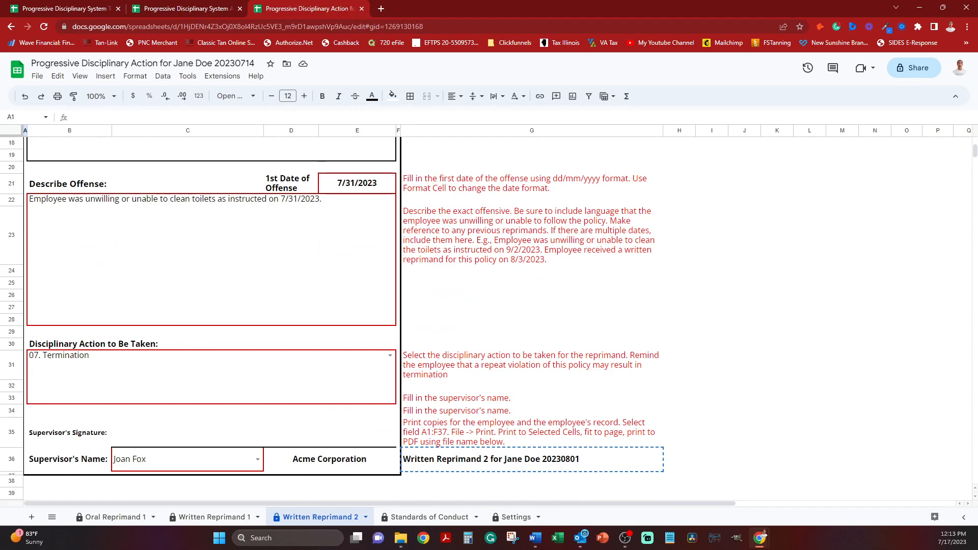
shift+click(398, 474)
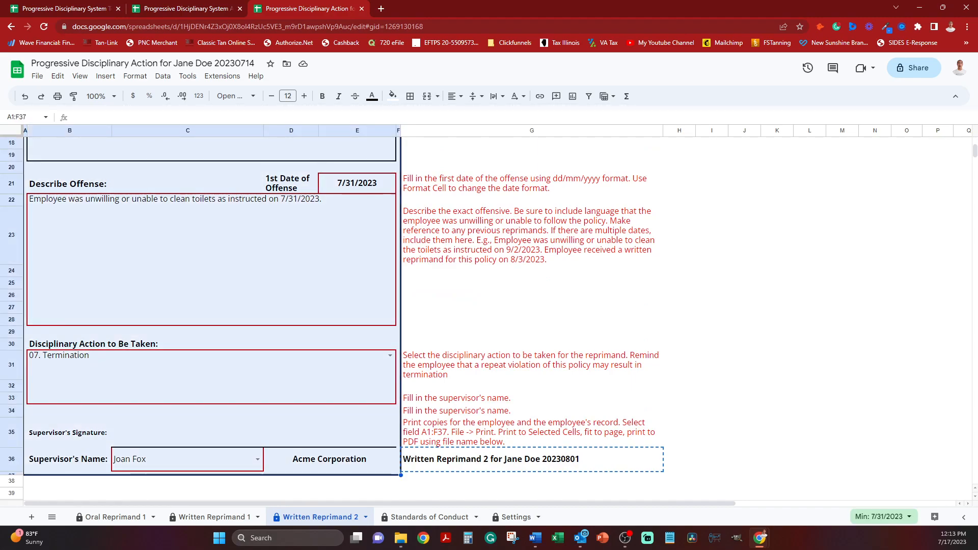
click(57, 95)
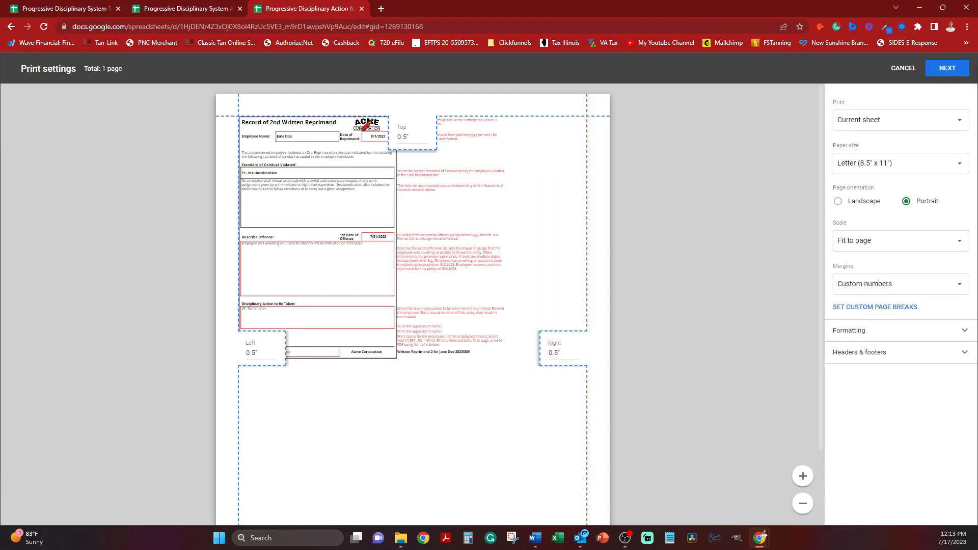
click(901, 121)
click(890, 151)
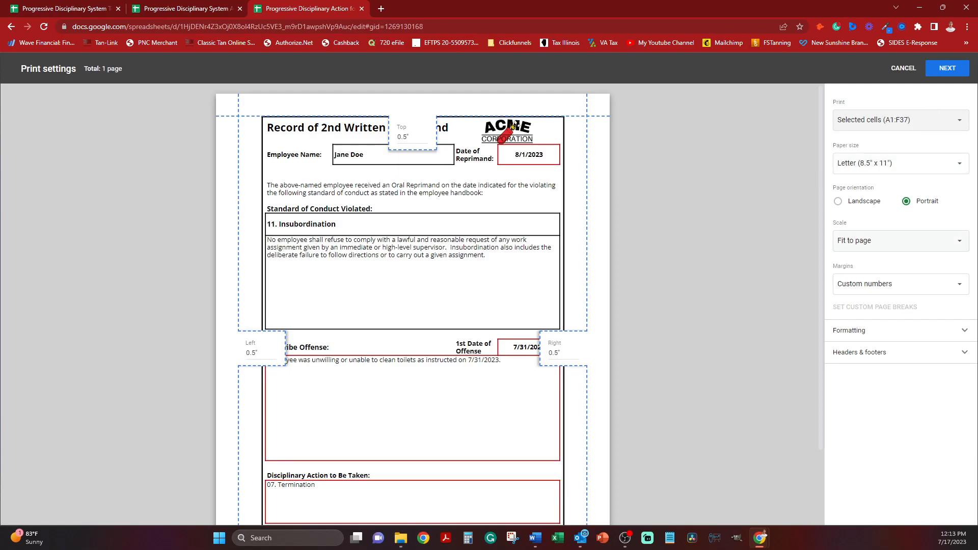
click(947, 68)
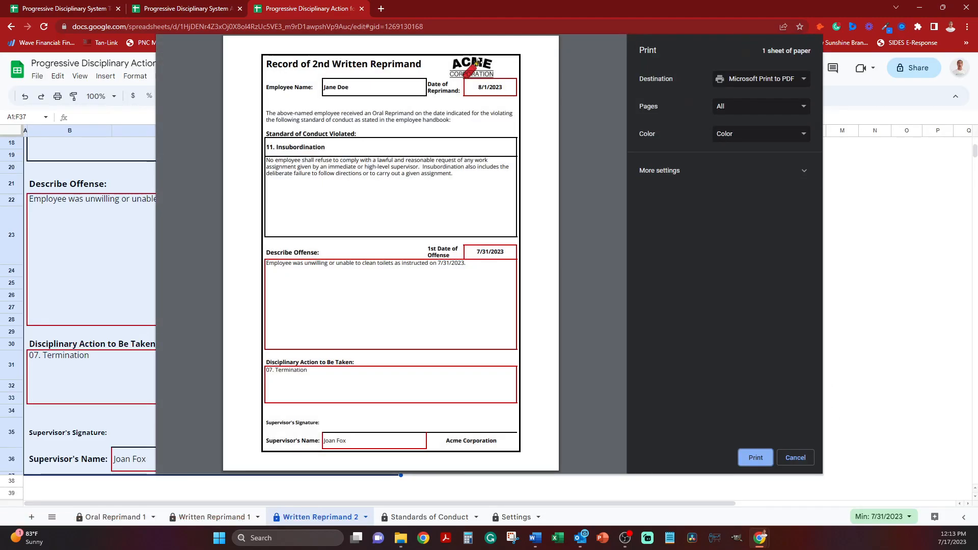
Print the second Written Reprimand to PDF and save it in the Progressive Discipline folder under the copied name.
click(756, 457)
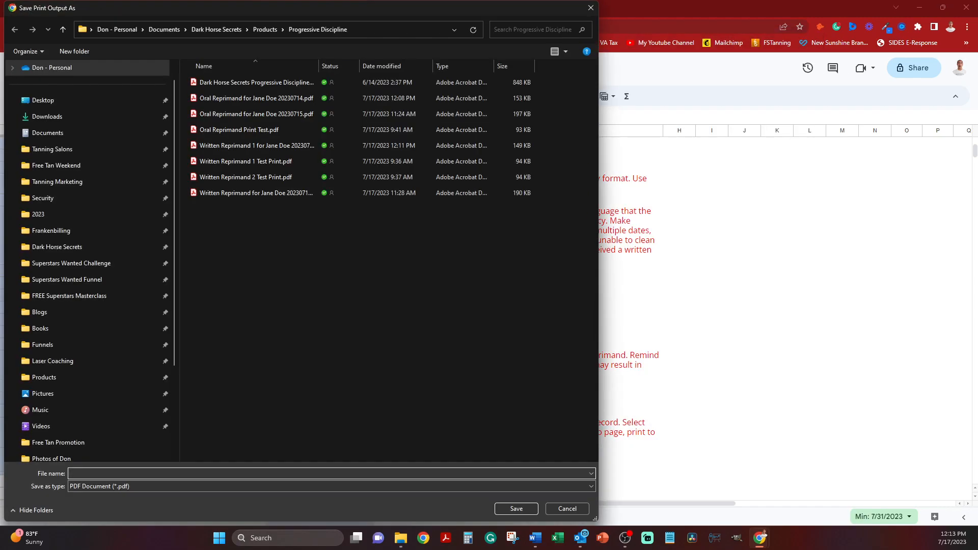
key(ctrl+v)
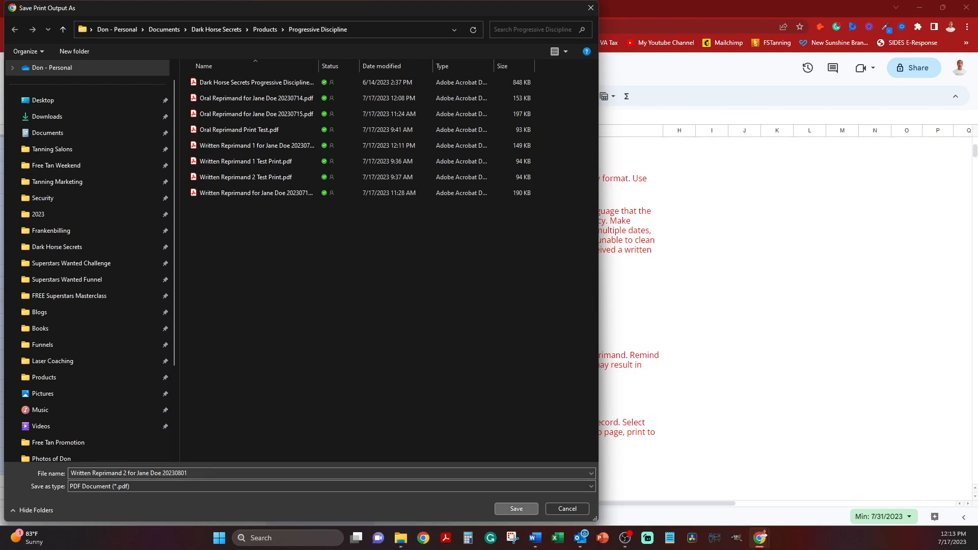
key(Return)
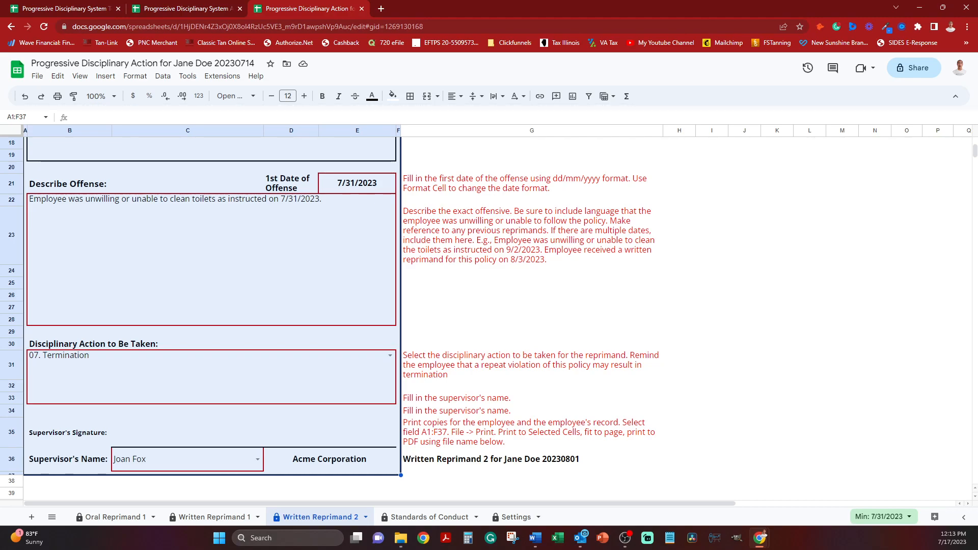
scroll(204, 306, up, 5)
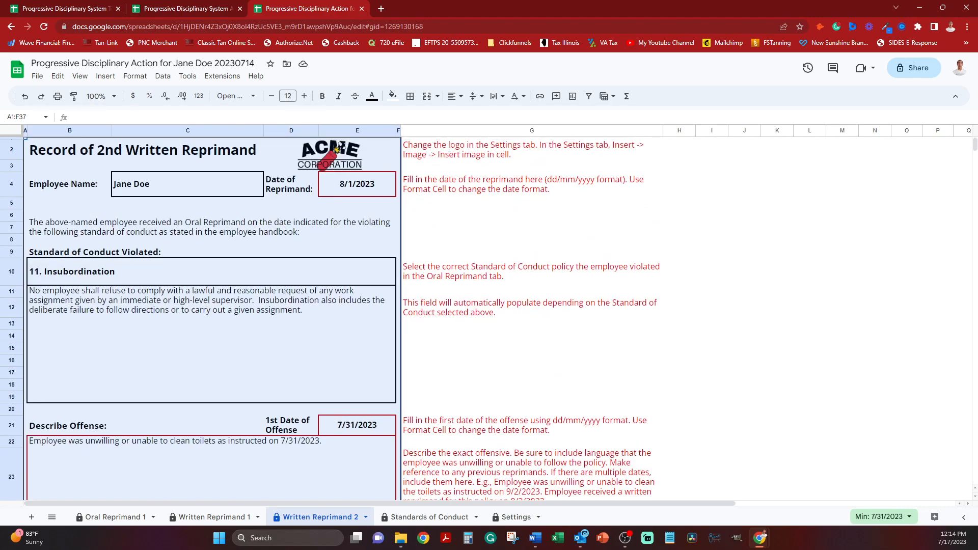